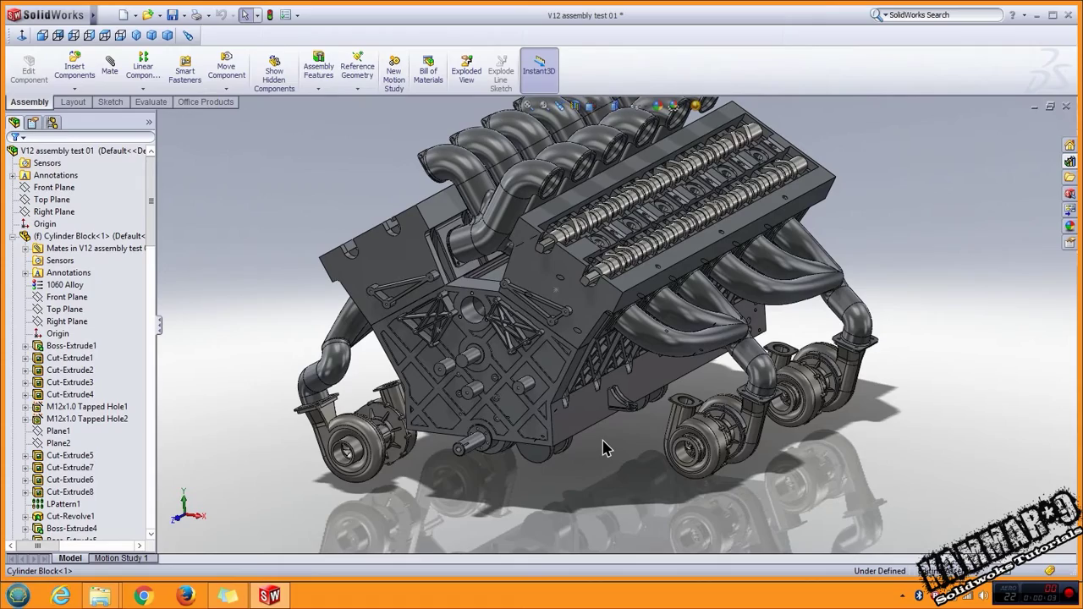
Step: Select all four Assem Turbo assemblies in the FeatureManager tree
scroll(631, 446, down, 1)
scroll(618, 431, down, 3)
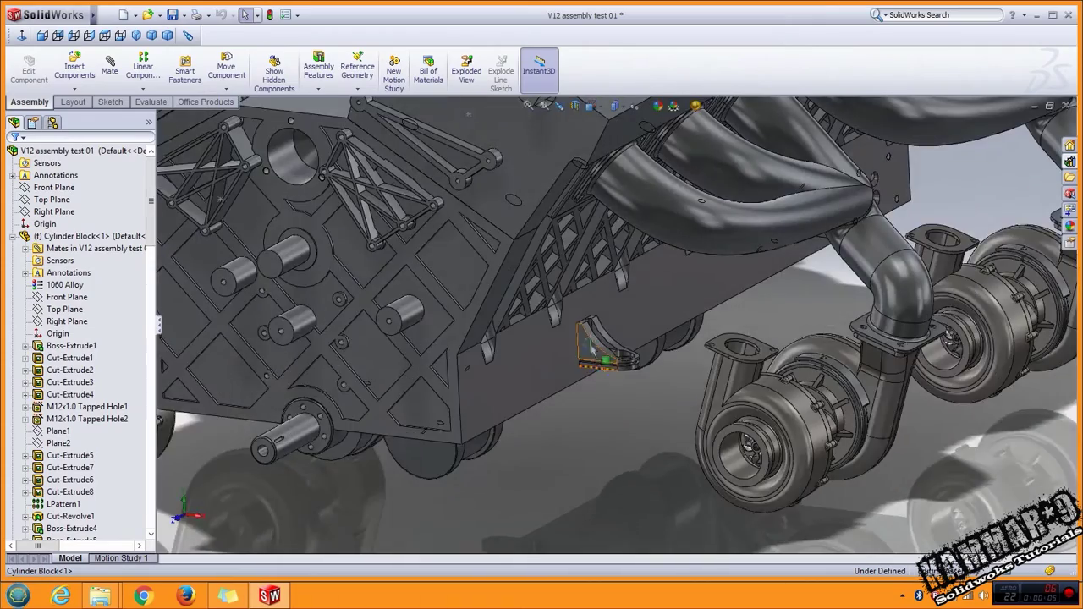
scroll(596, 414, down, 2)
scroll(576, 395, down, 2)
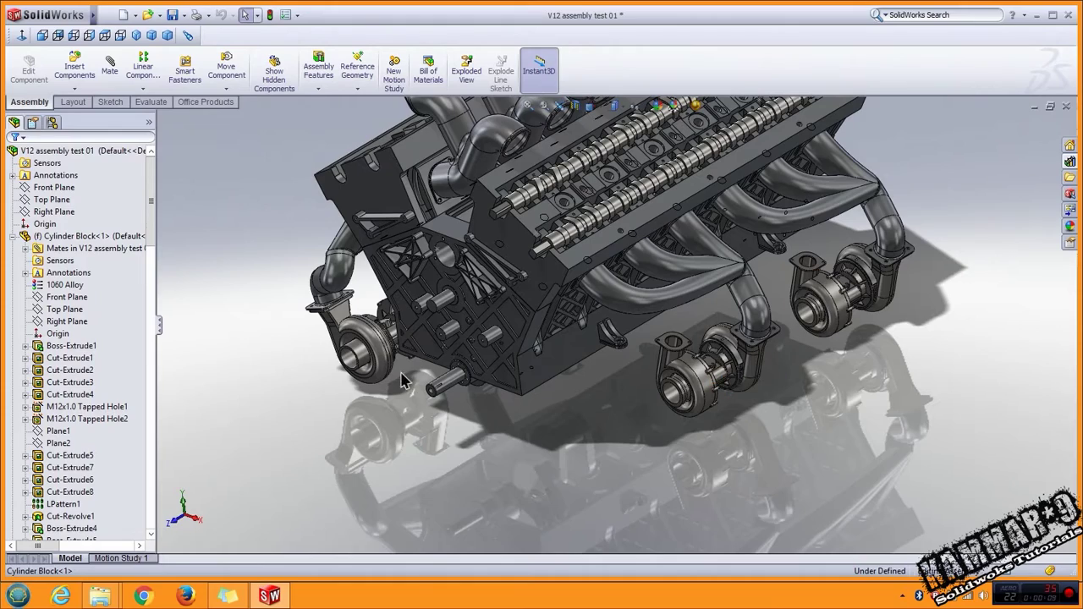
middle_drag(412, 314, 222, 340)
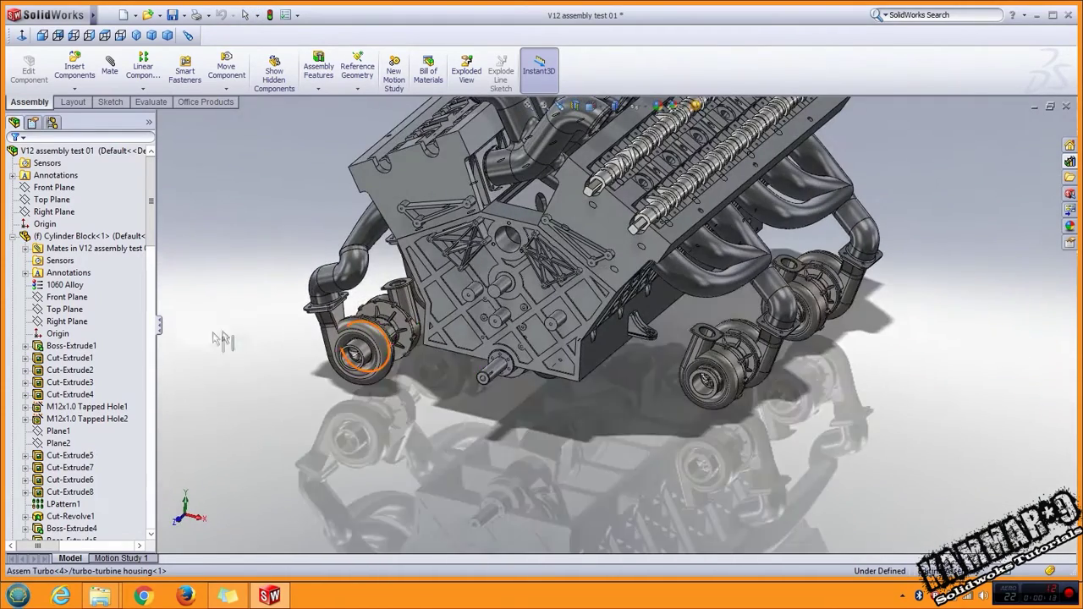
drag(151, 201, 169, 491)
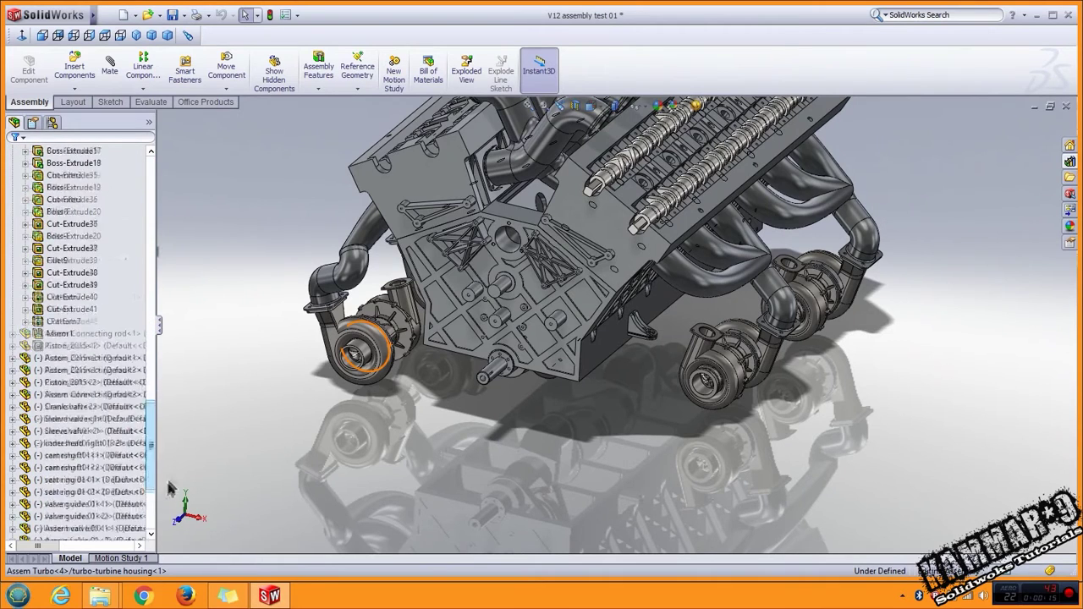
click(80, 492)
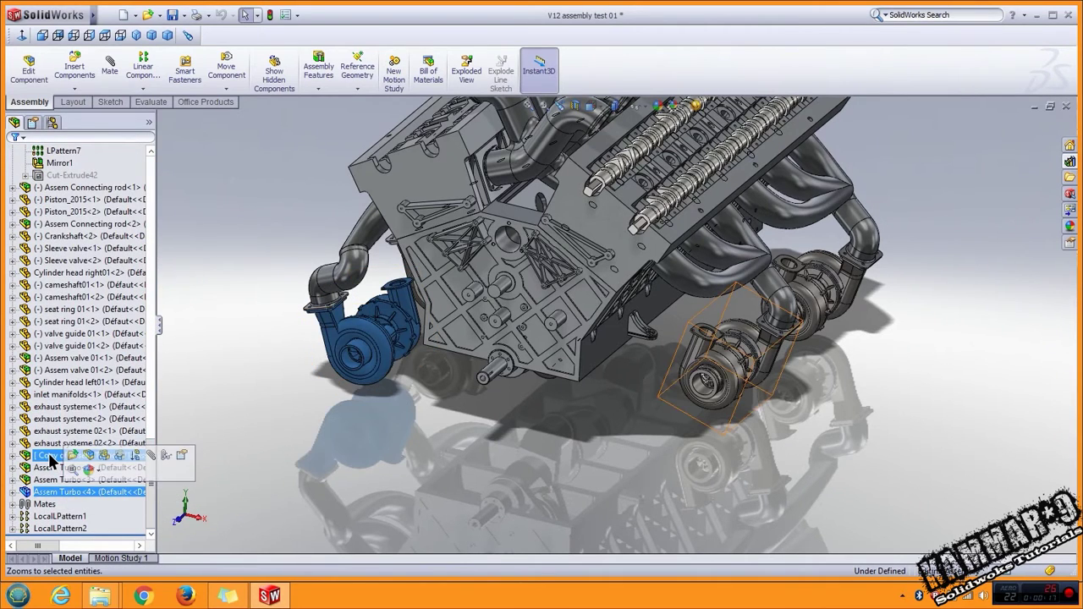
shift+click(53, 456)
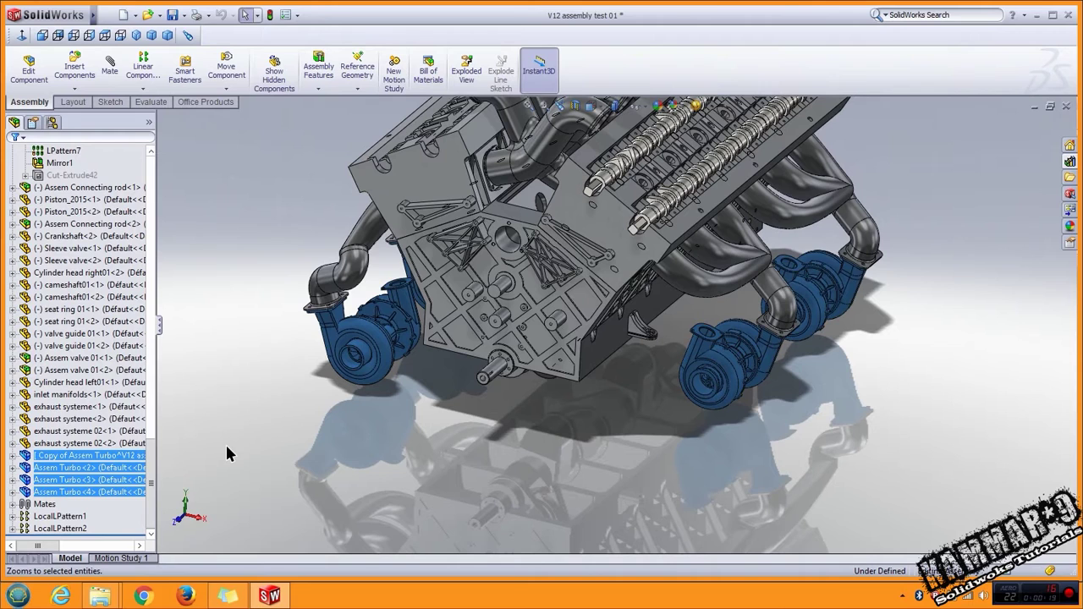
Step: Delete the four turbo assemblies and their mates, confirming the deletion
key(Delete)
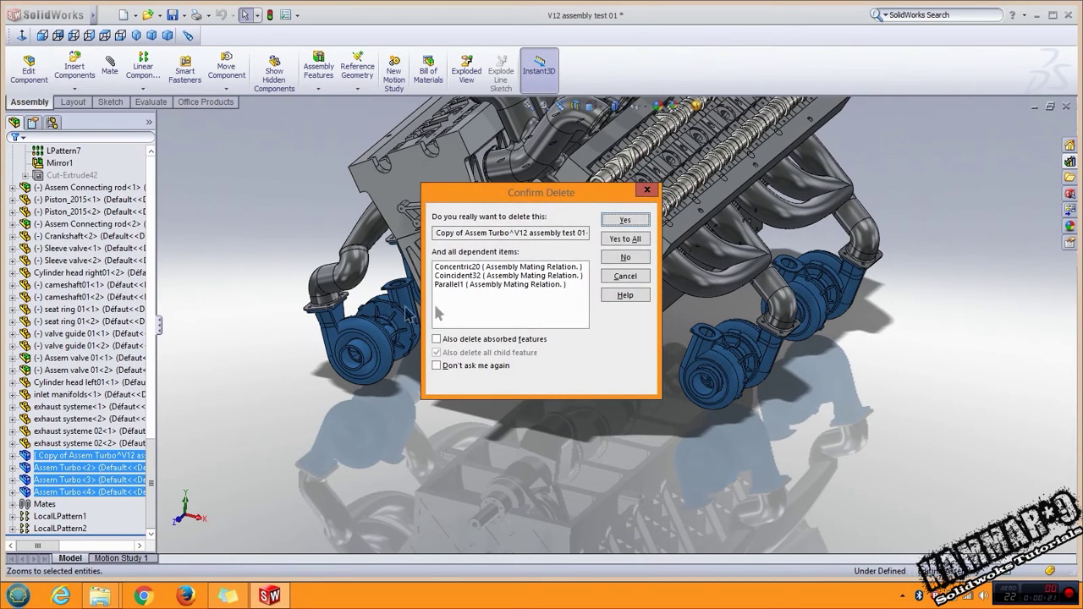
click(608, 243)
mouse_move(641, 430)
middle_down()
mouse_move(616, 313)
mouse_move(568, 290)
mouse_move(385, 394)
middle_up()
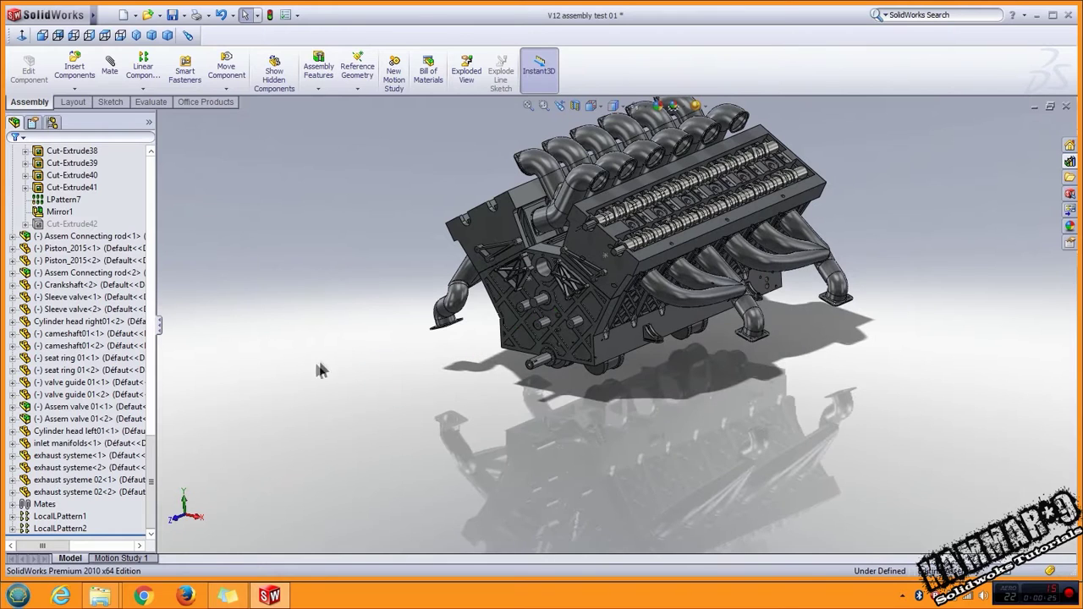
drag(150, 473, 153, 169)
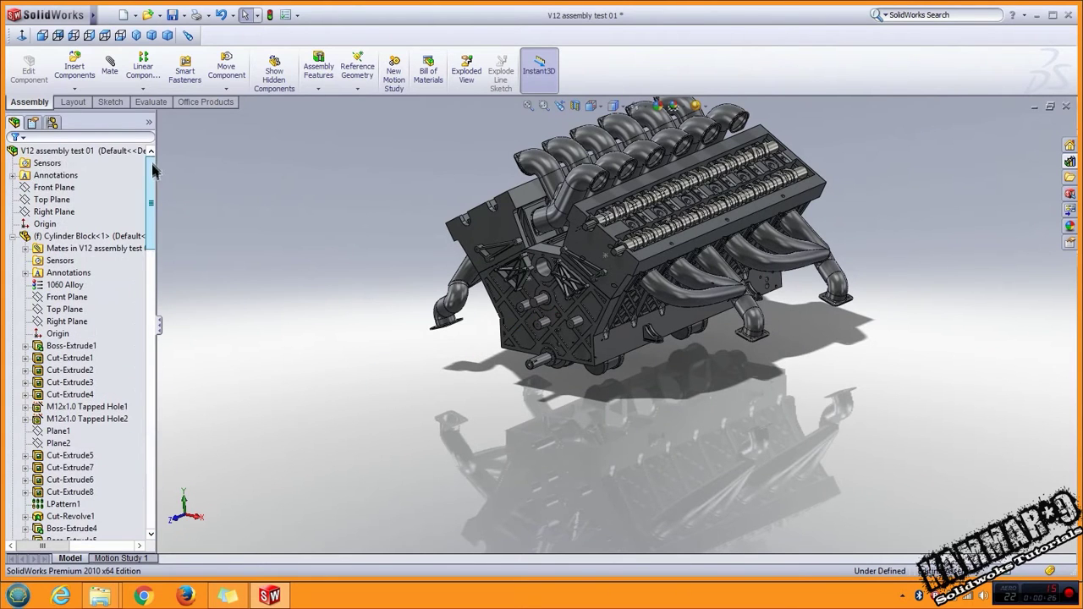
Step: Collapse the Cylinder Block feature list and fit the turbo-less V12 engine in view
click(13, 236)
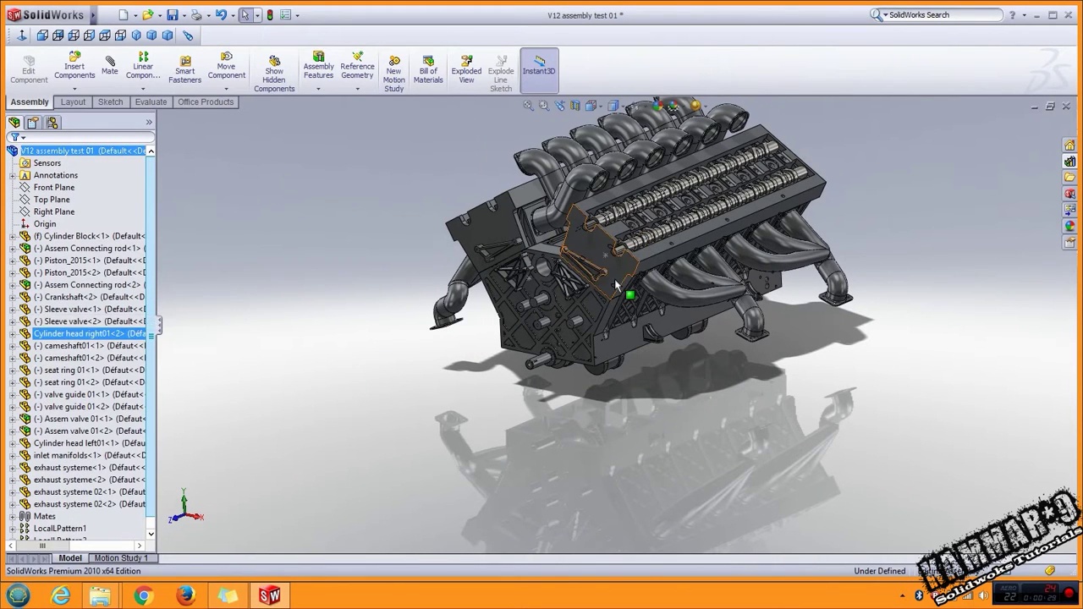
scroll(609, 288, down, 2)
scroll(592, 286, down, 2)
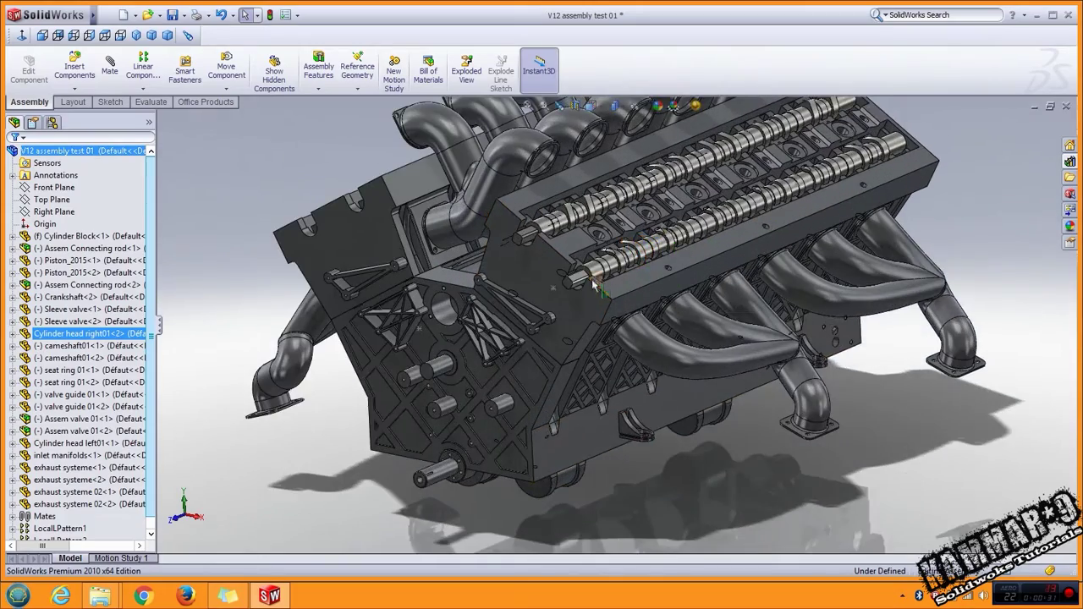
middle_drag(592, 286, 584, 280)
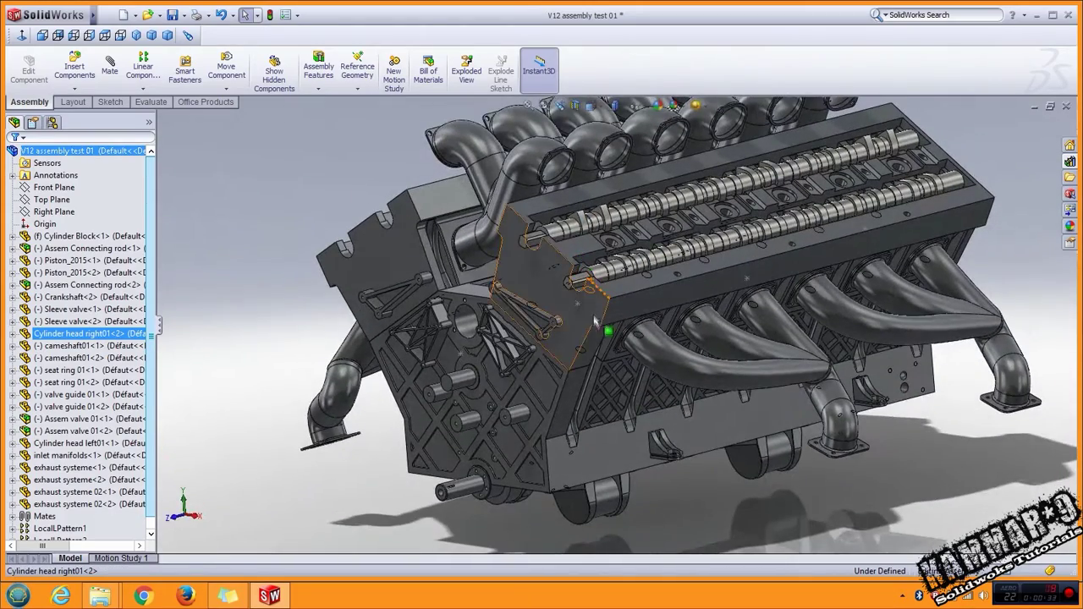
key(f)
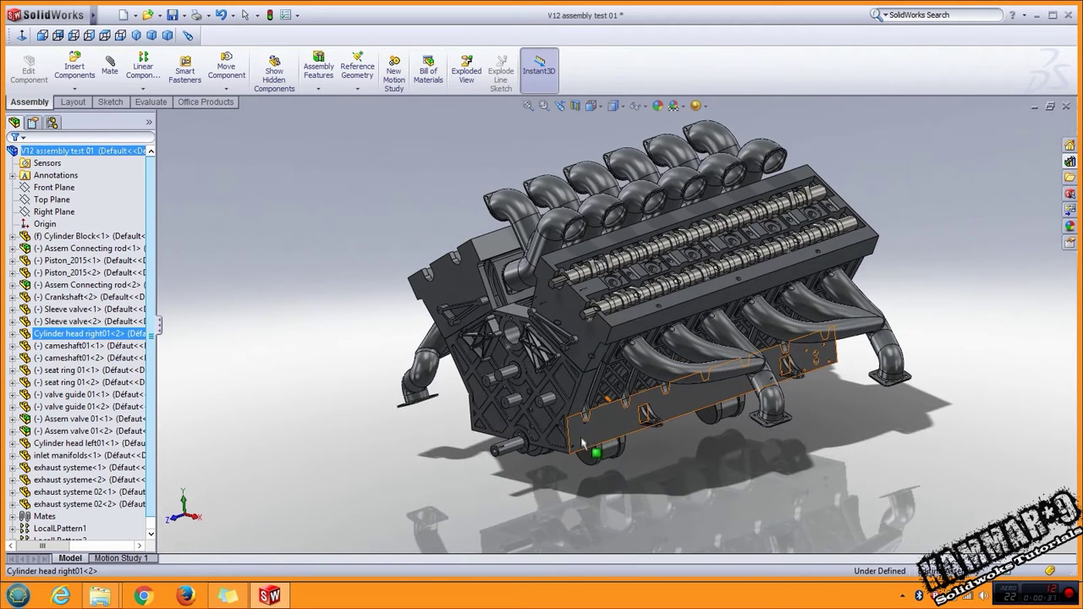
scroll(695, 457, down, 2)
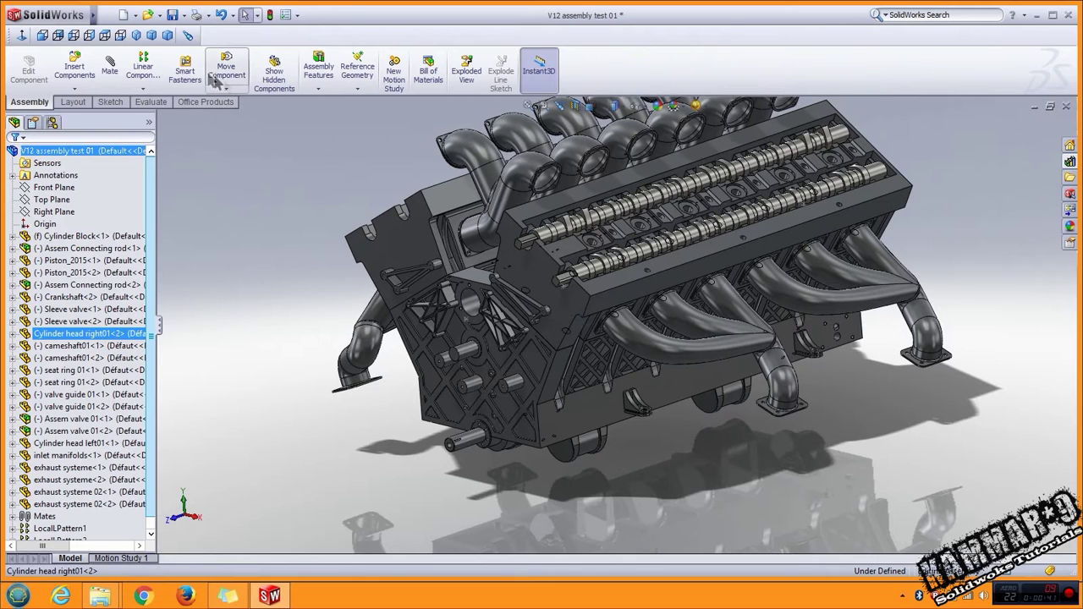
click(149, 18)
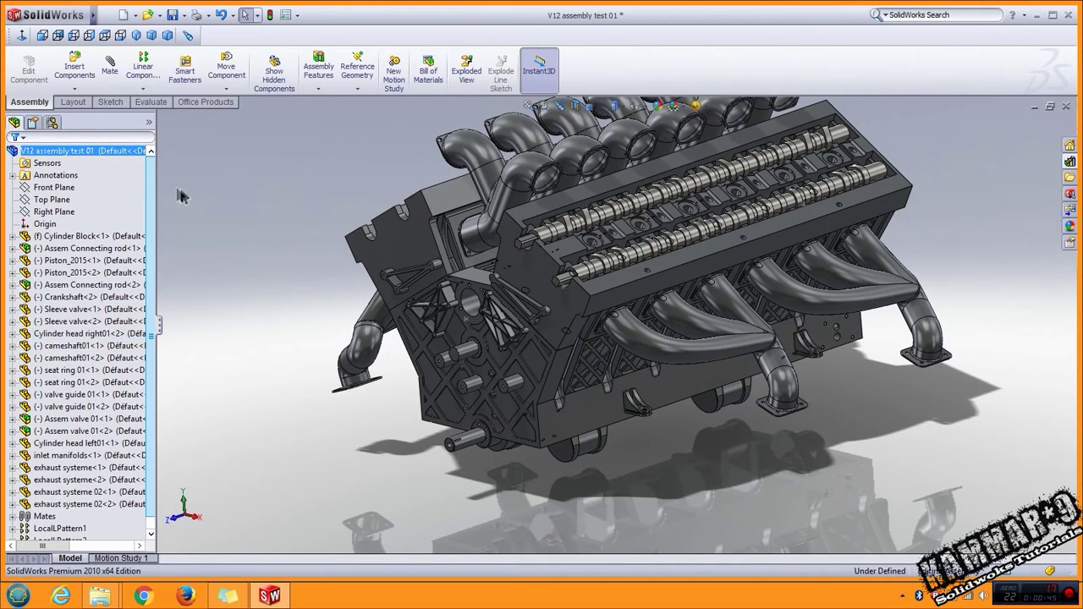
Step: Start inserting Assem turbo 01 as a component and zoom out to the whole engine
click(74, 68)
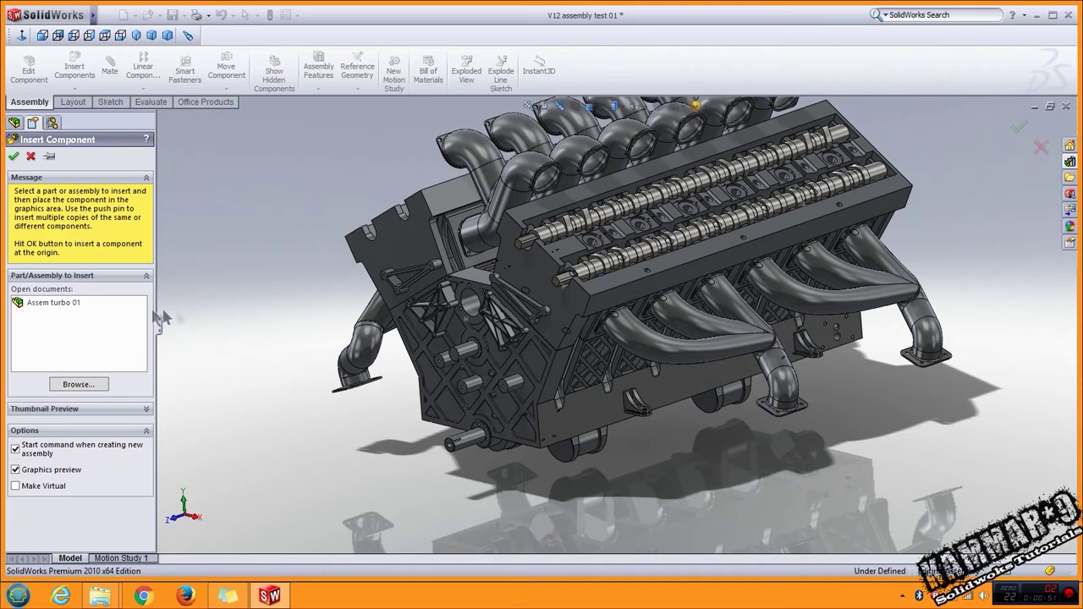
click(78, 385)
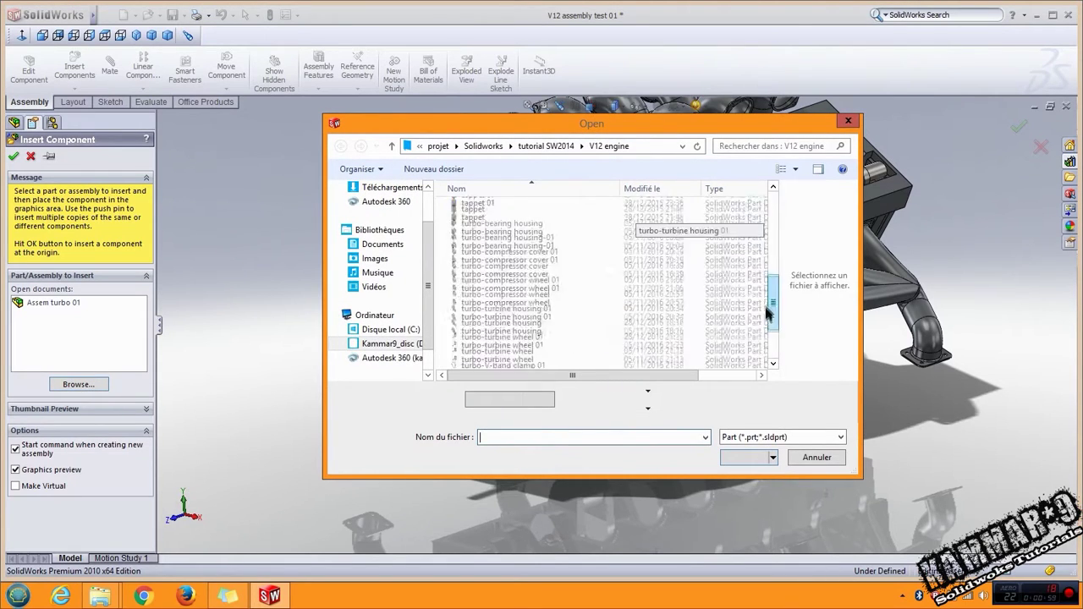
mouse_move(778, 229)
mouse_down()
mouse_move(769, 338)
mouse_move(769, 229)
mouse_up()
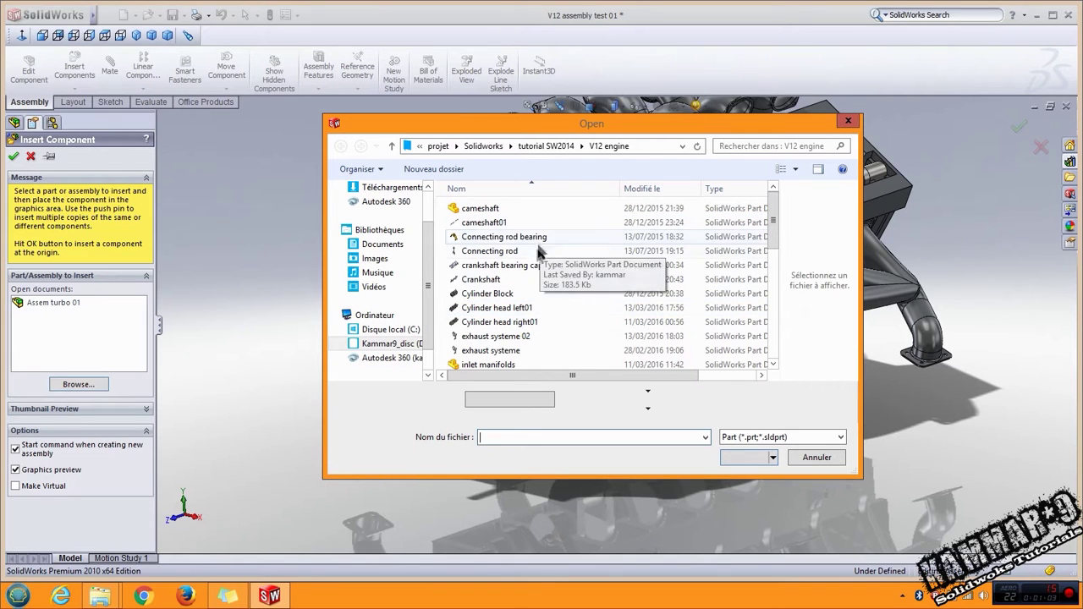
click(821, 458)
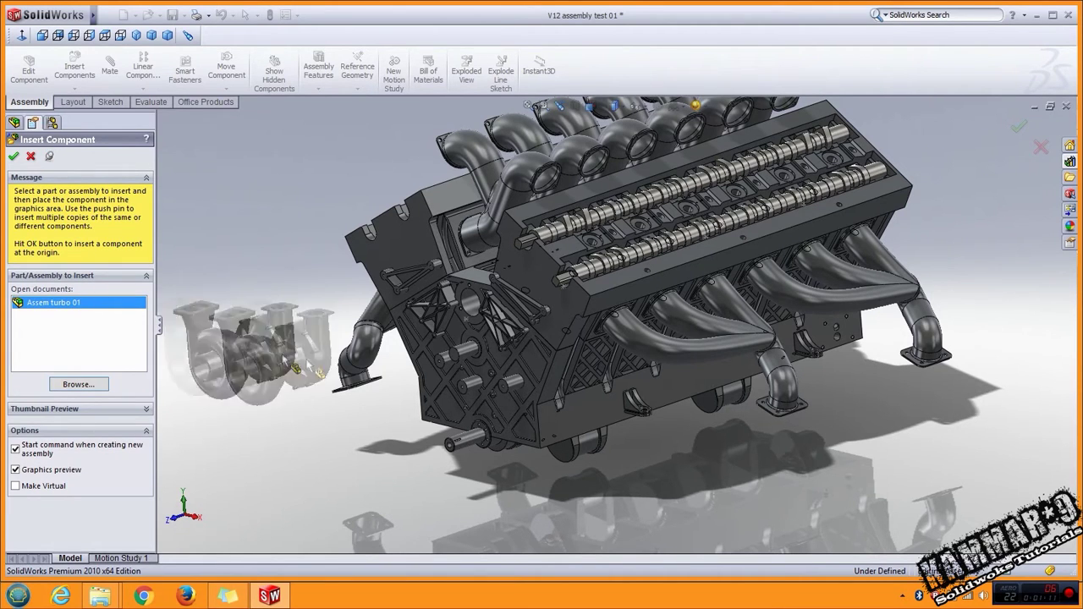
key(z)
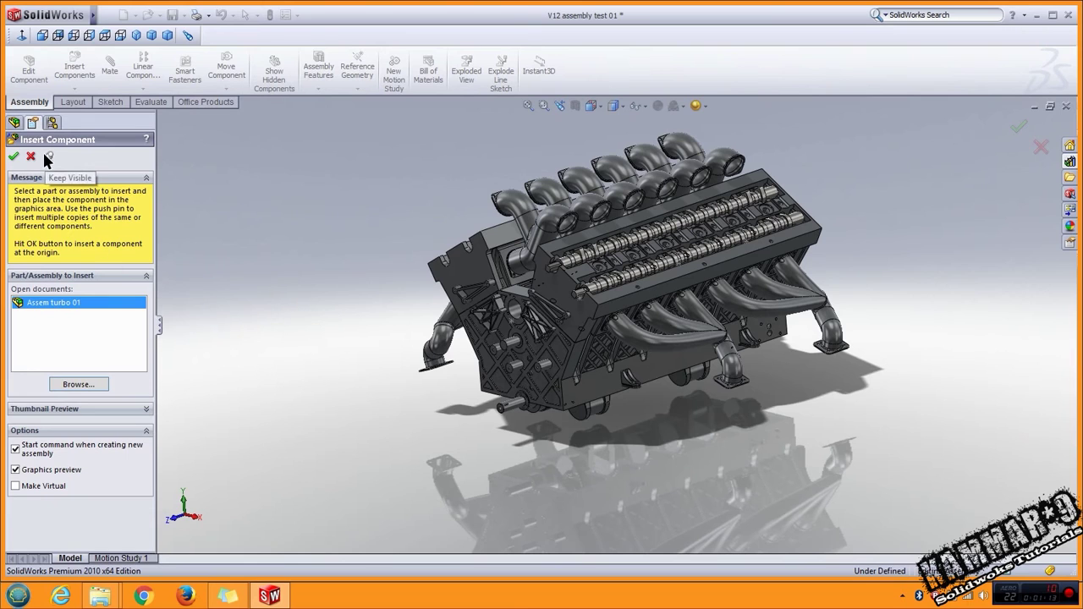
Step: Place four Assem turbo 01 copies around the engine with Keep Visible pinned
click(48, 161)
click(601, 414)
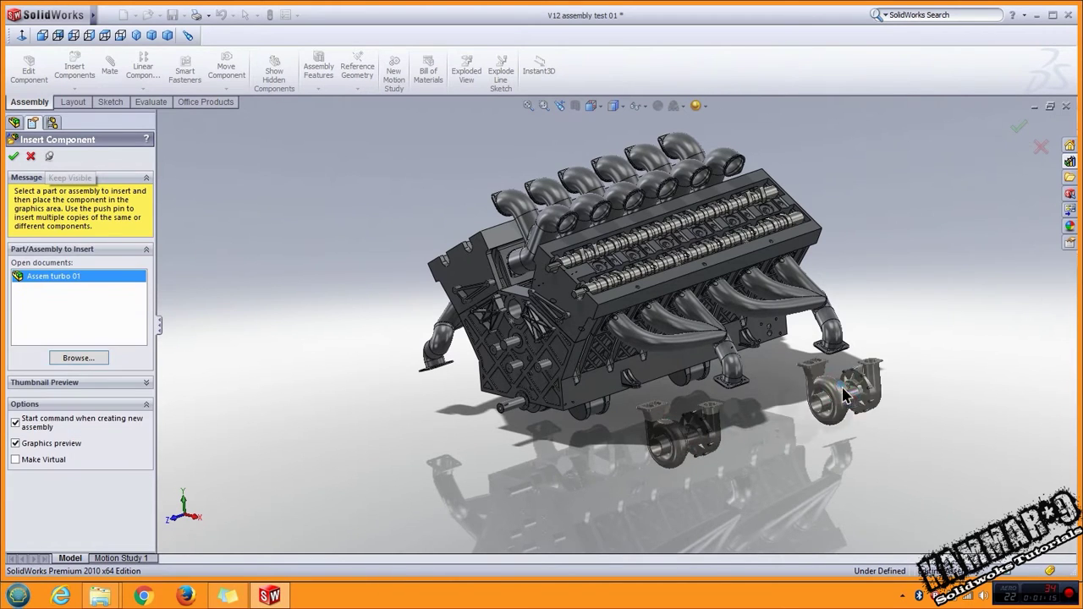
click(765, 376)
middle_drag(548, 385, 402, 397)
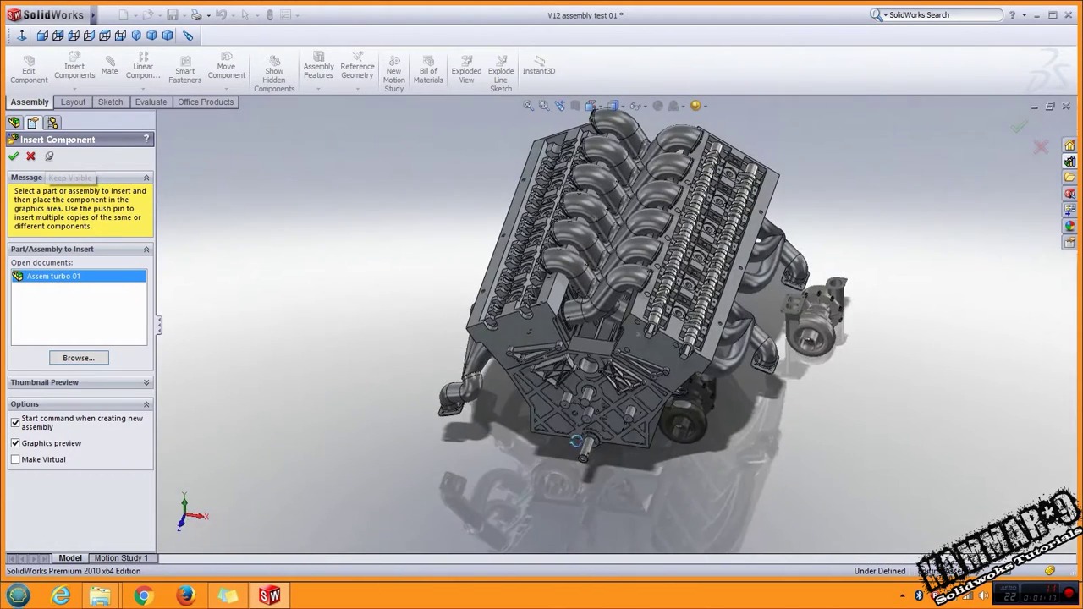
click(401, 397)
click(436, 262)
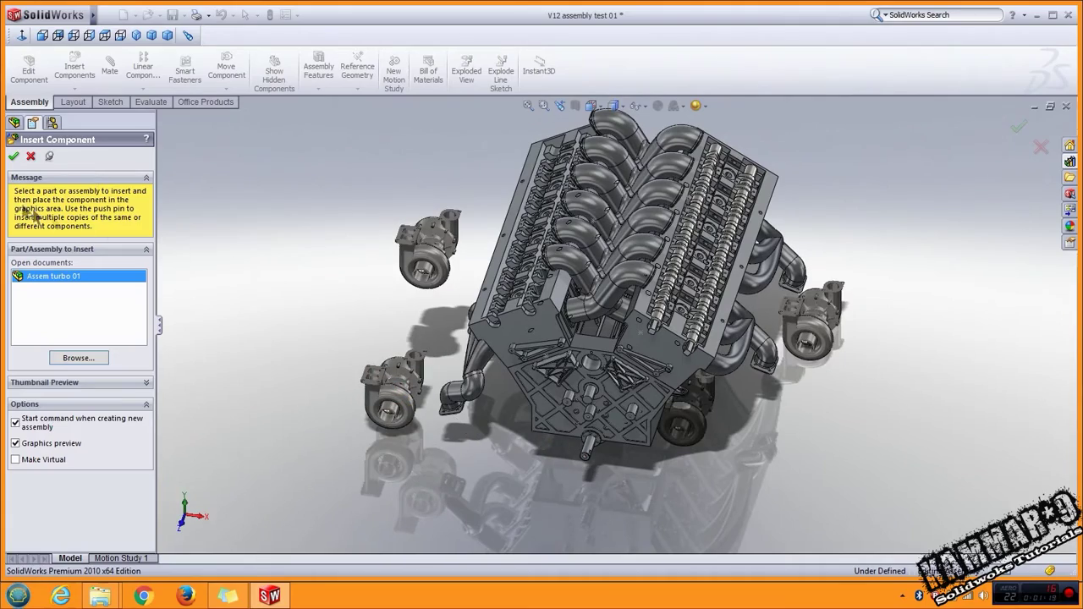
click(13, 155)
mouse_move(279, 433)
middle_down()
mouse_move(679, 434)
mouse_move(711, 412)
mouse_move(636, 376)
mouse_move(626, 394)
middle_up()
Step: Rotate the lower loose turbo copy with Rotate Component to face its exhaust outlet
scroll(679, 434, down, 3)
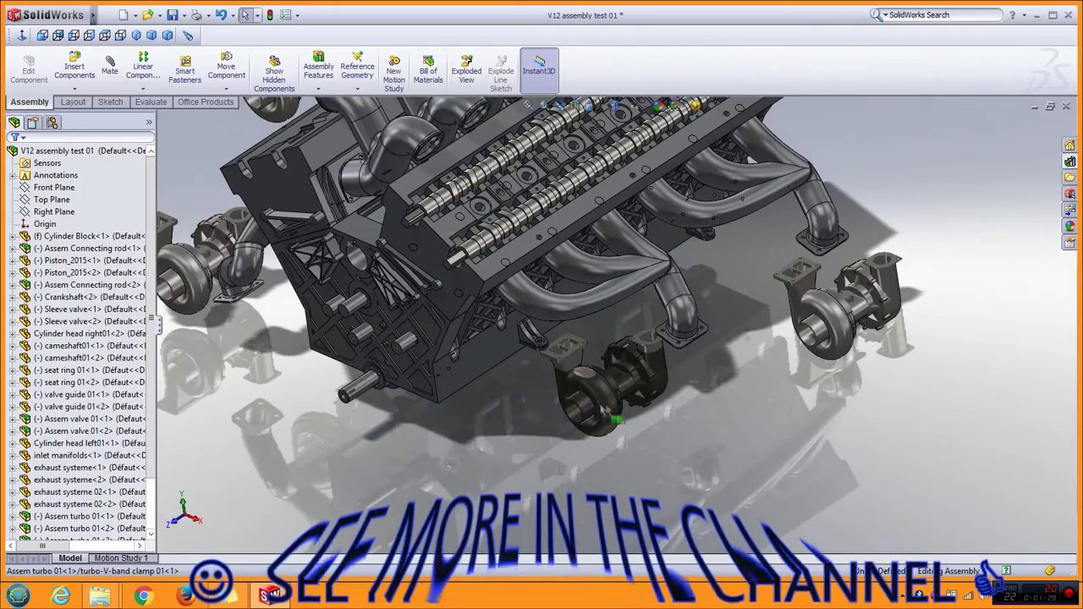
click(226, 89)
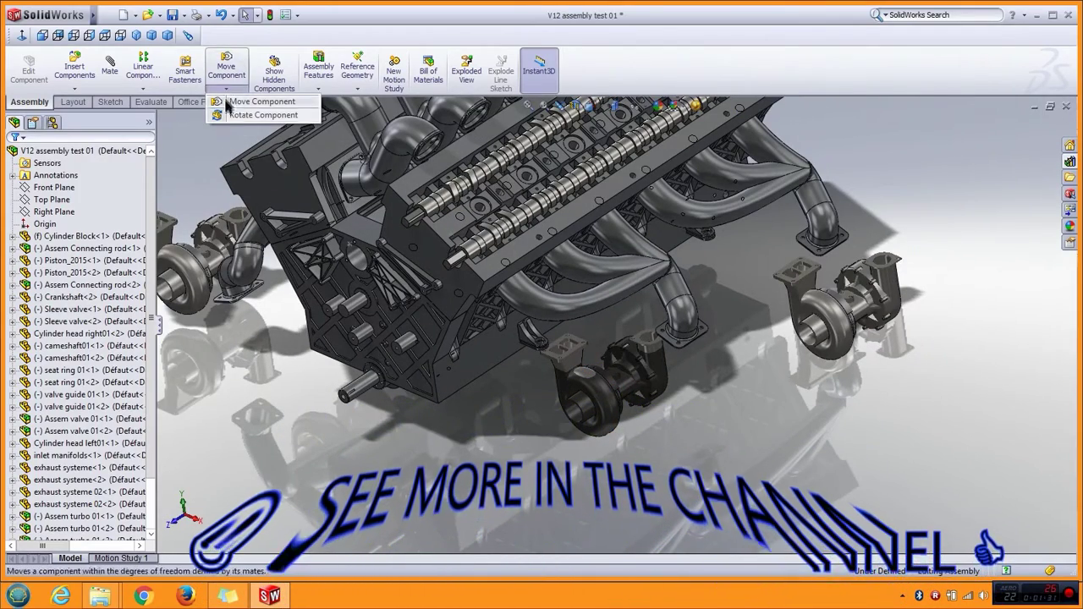
click(241, 116)
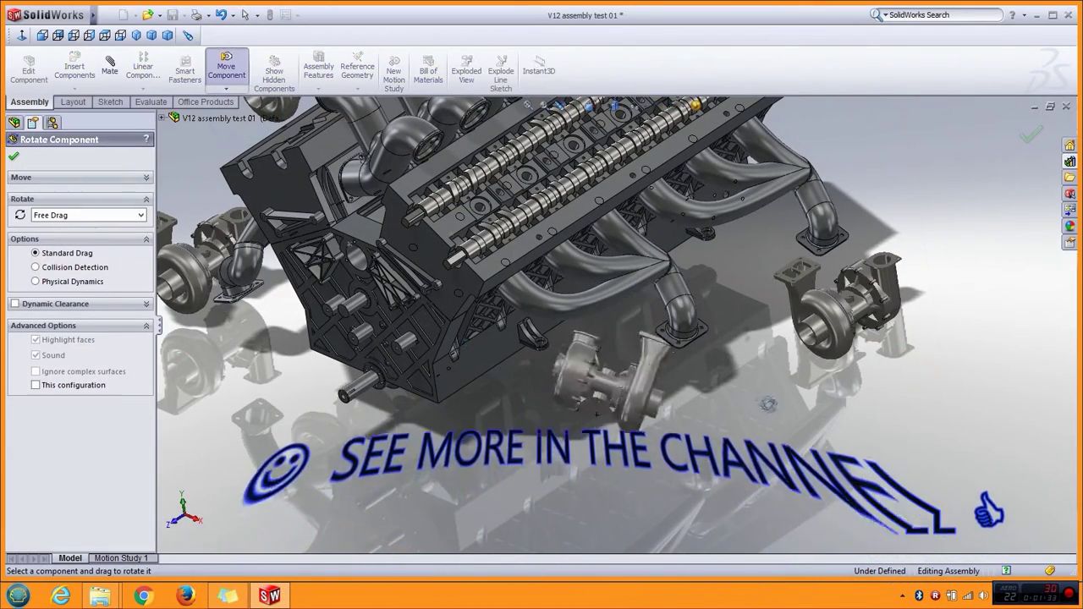
drag(629, 401, 582, 358)
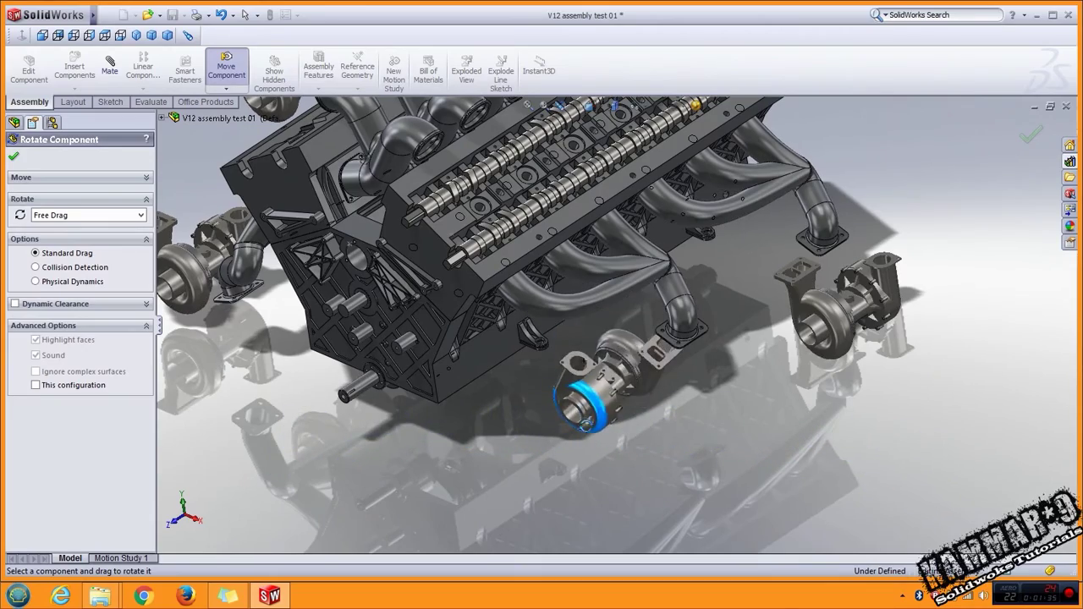
mouse_move(583, 359)
middle_down()
mouse_move(595, 385)
mouse_move(586, 352)
middle_up()
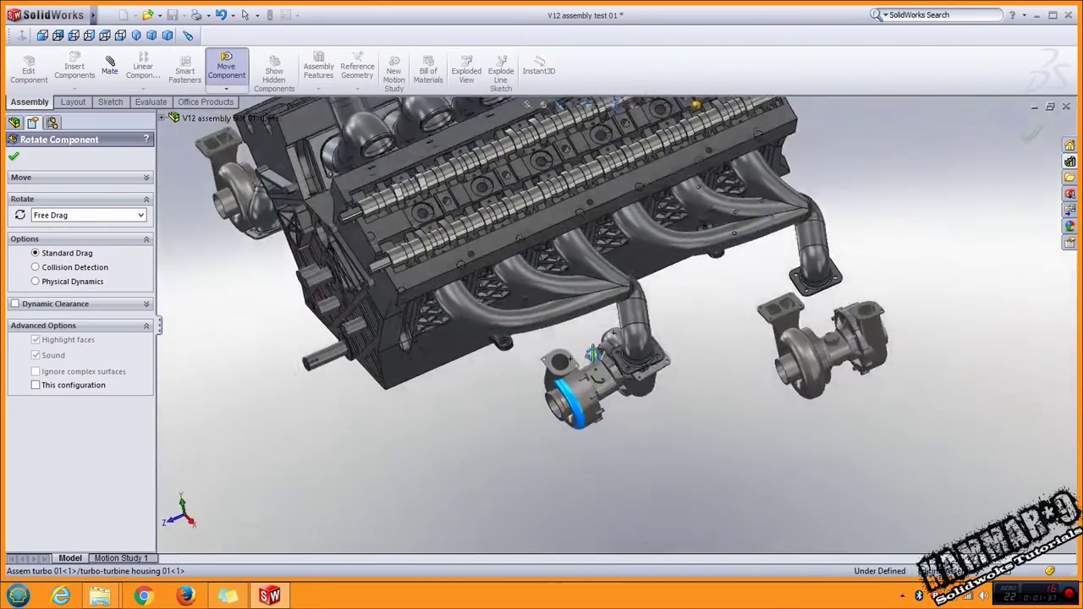
Step: Make the turbo housing edge concentric with the exhaust pipe flange
click(13, 156)
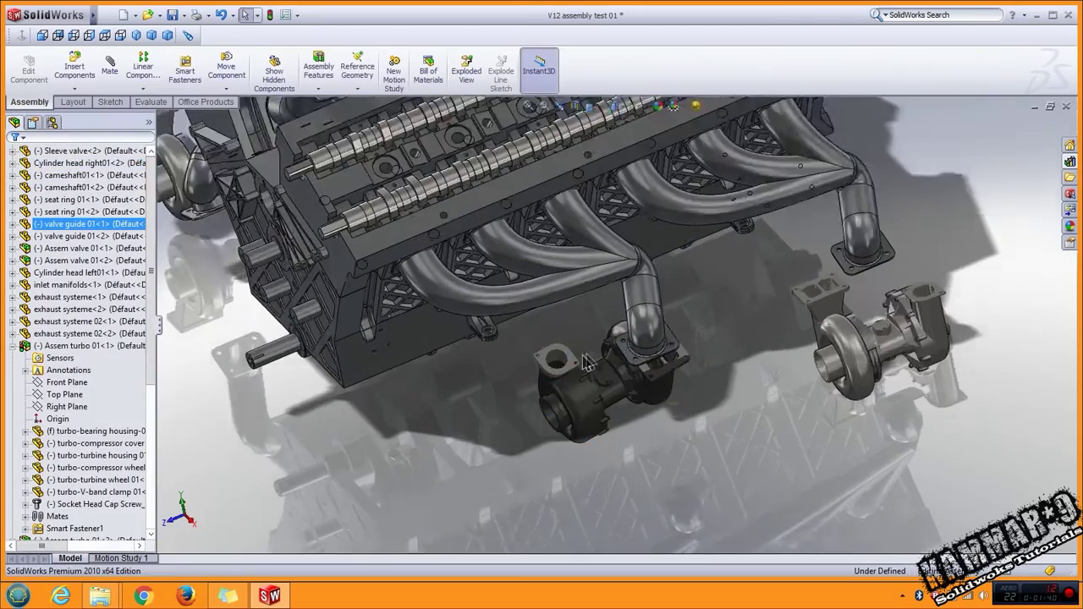
scroll(646, 355, down, 5)
middle_drag(646, 356, 639, 314)
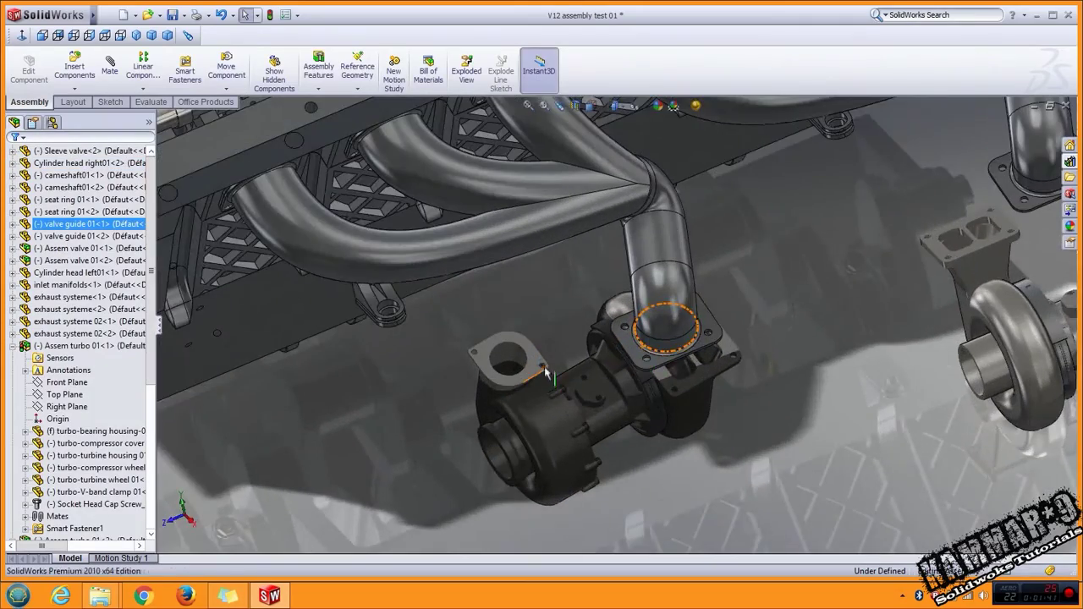
scroll(640, 314, down, 2)
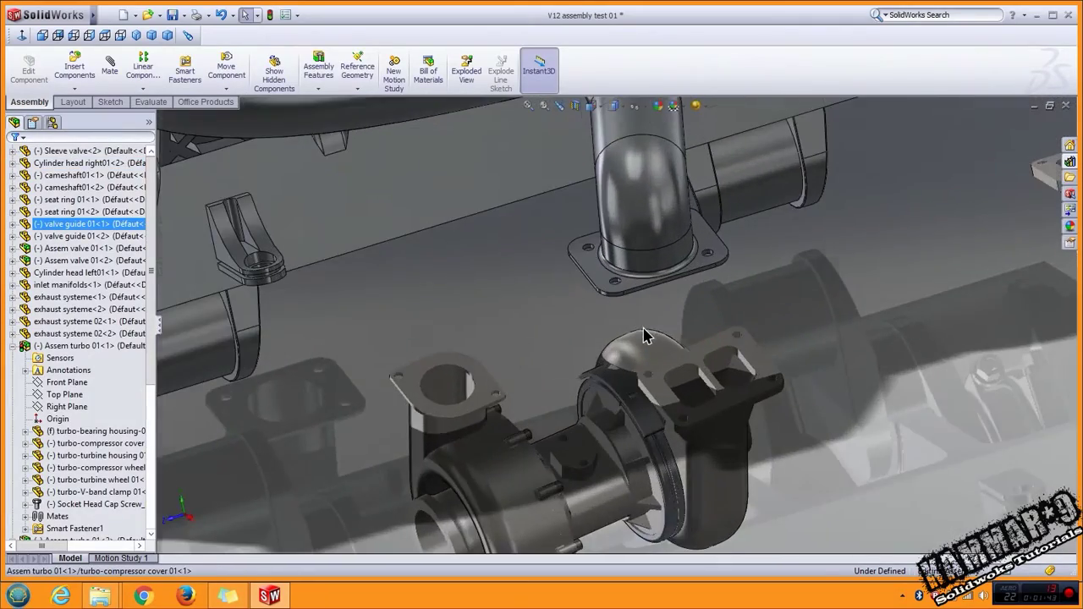
scroll(648, 338, down, 3)
click(706, 485)
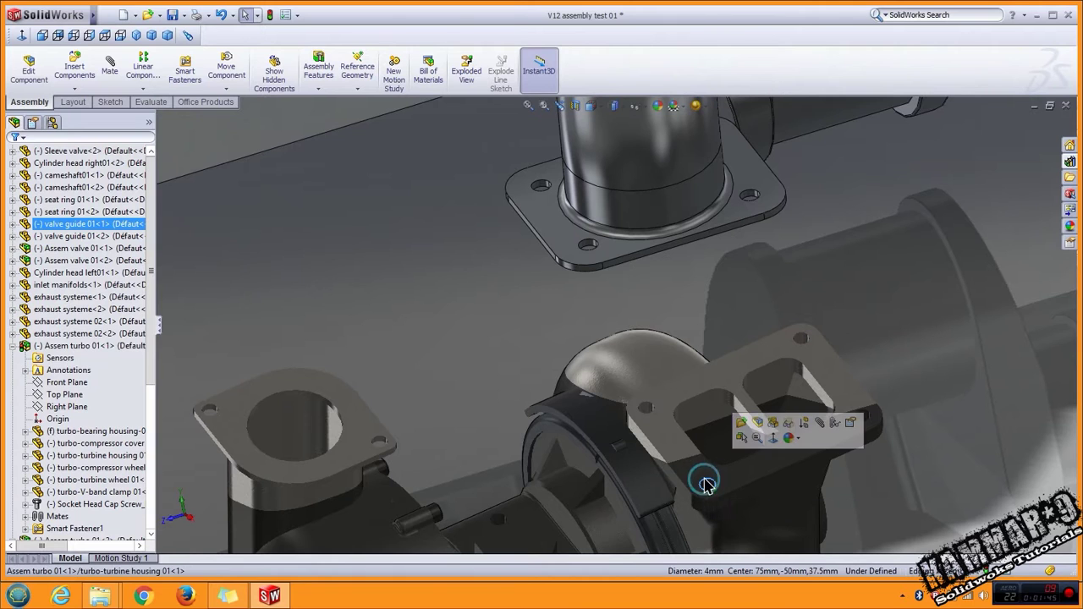
click(821, 430)
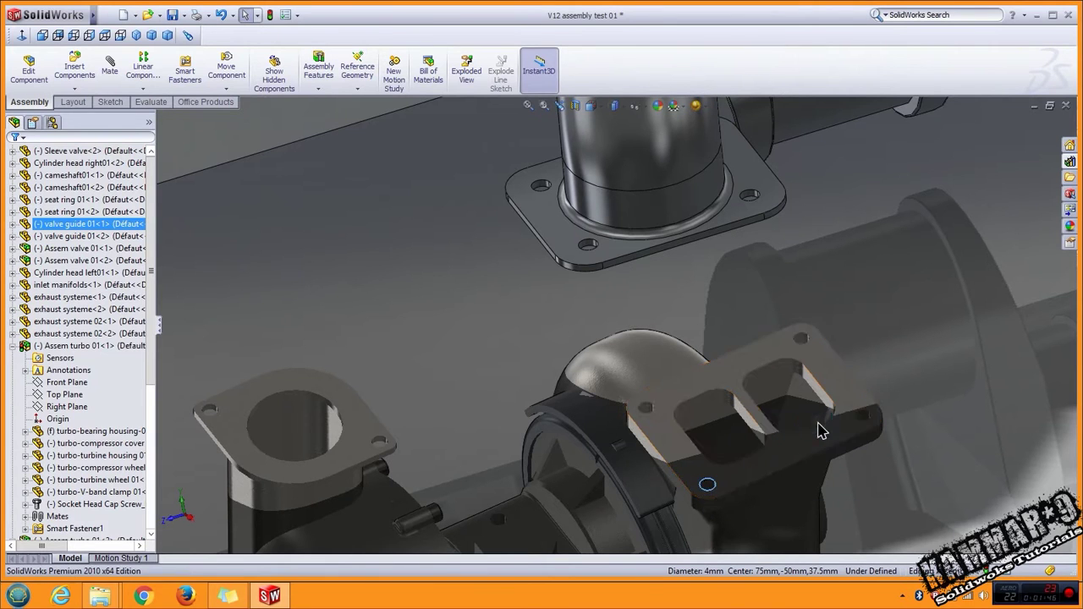
click(582, 242)
click(669, 225)
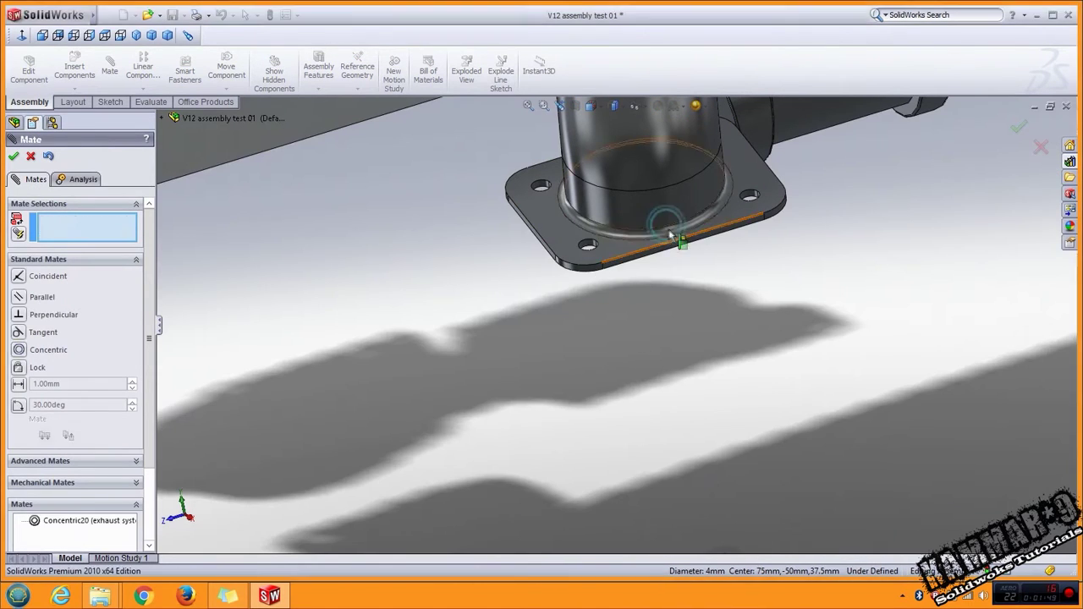
Step: Add a coincident mate between the turbo flange face and the exhaust flange face
scroll(669, 314, up, 2)
scroll(672, 406, up, 2)
scroll(676, 429, up, 1)
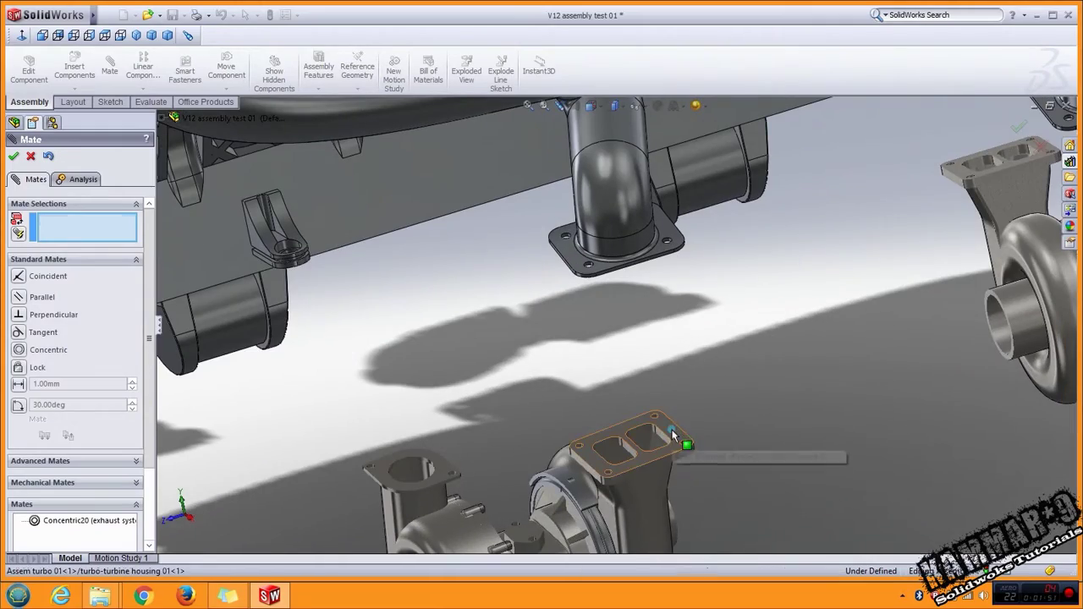
click(677, 430)
middle_drag(676, 430, 603, 264)
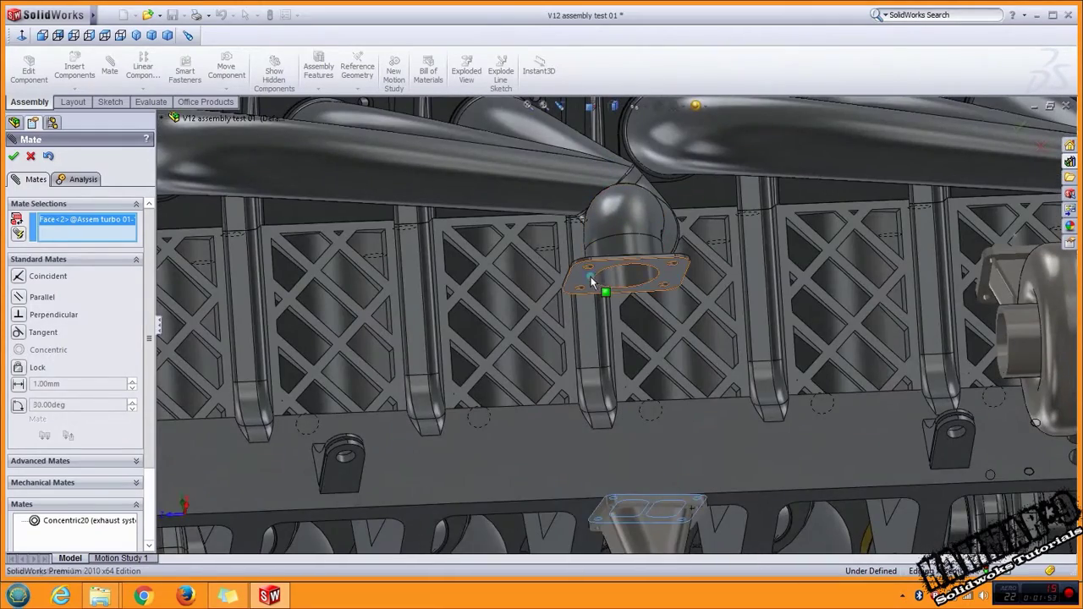
click(592, 282)
click(741, 264)
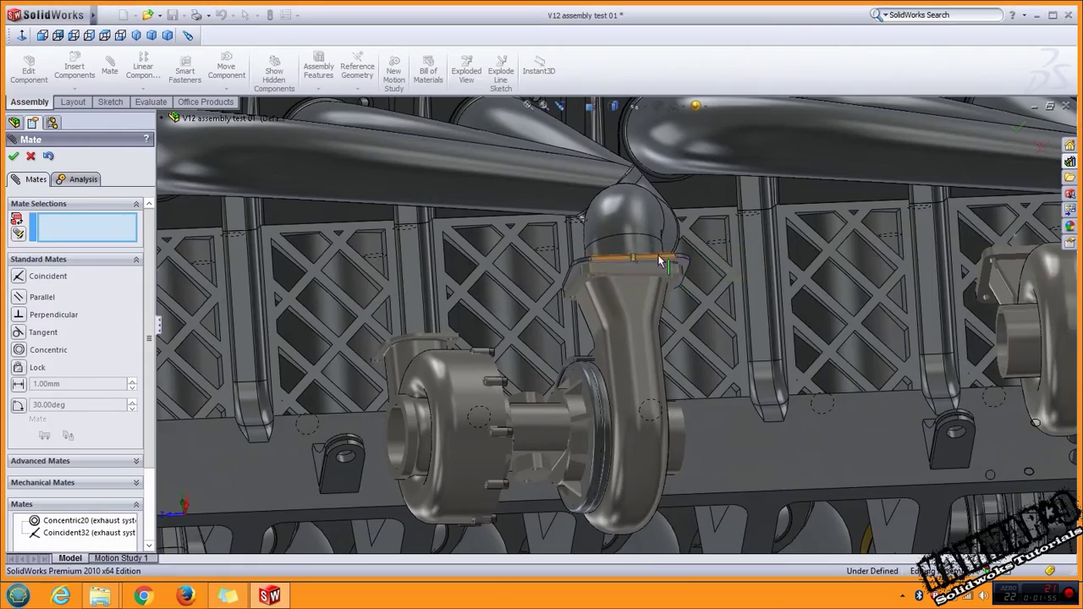
scroll(634, 270, down, 4)
middle_drag(635, 271, 627, 476)
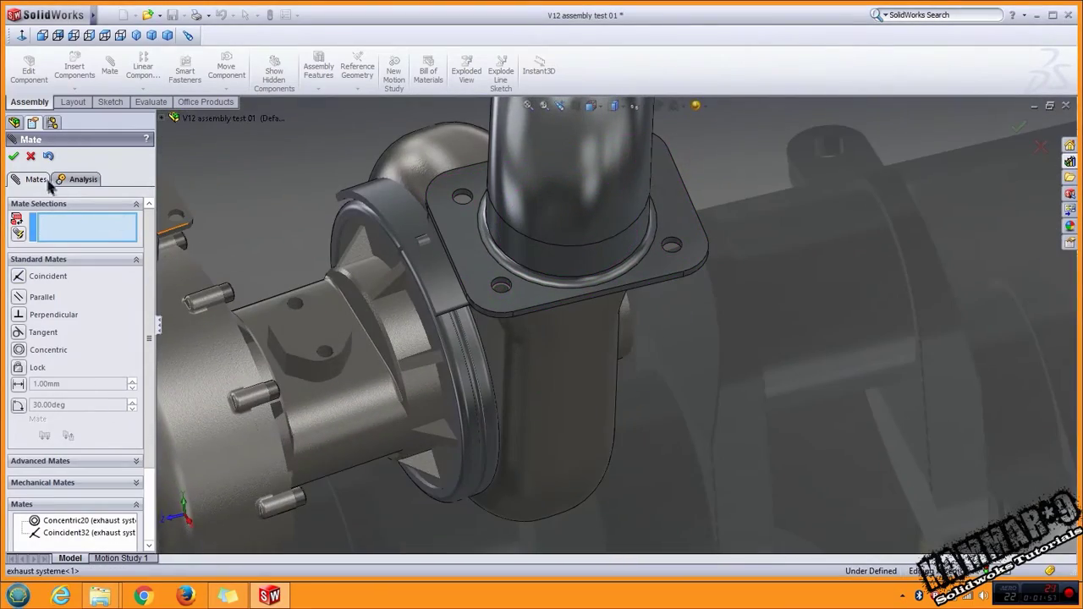
click(13, 157)
Step: Inspect the joined flanges, turbine housing face and bolt holes from several angles
scroll(592, 355, down, 3)
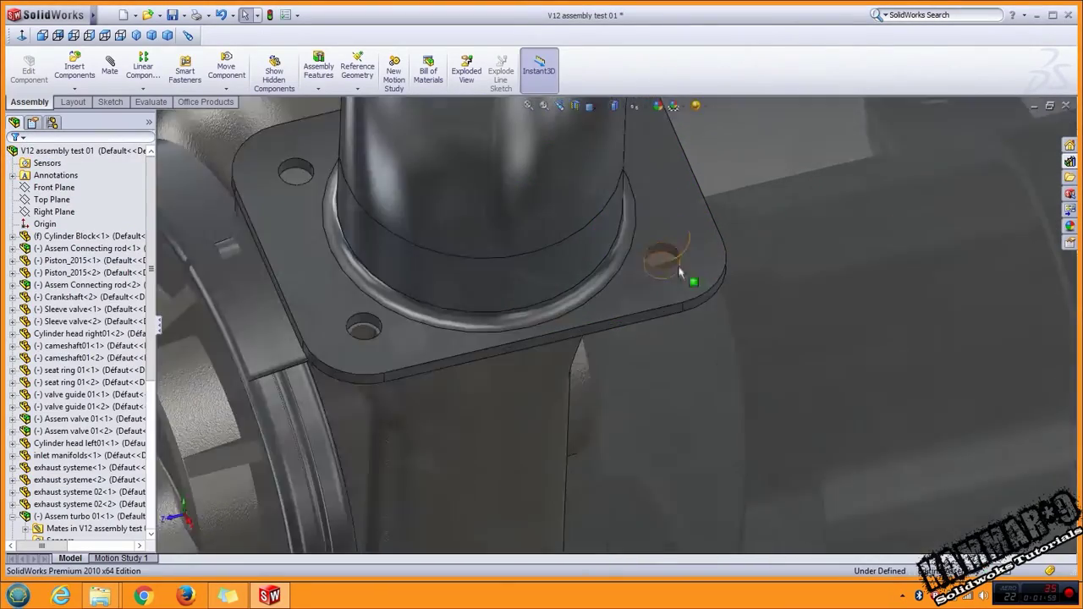
scroll(667, 306, down, 2)
click(567, 387)
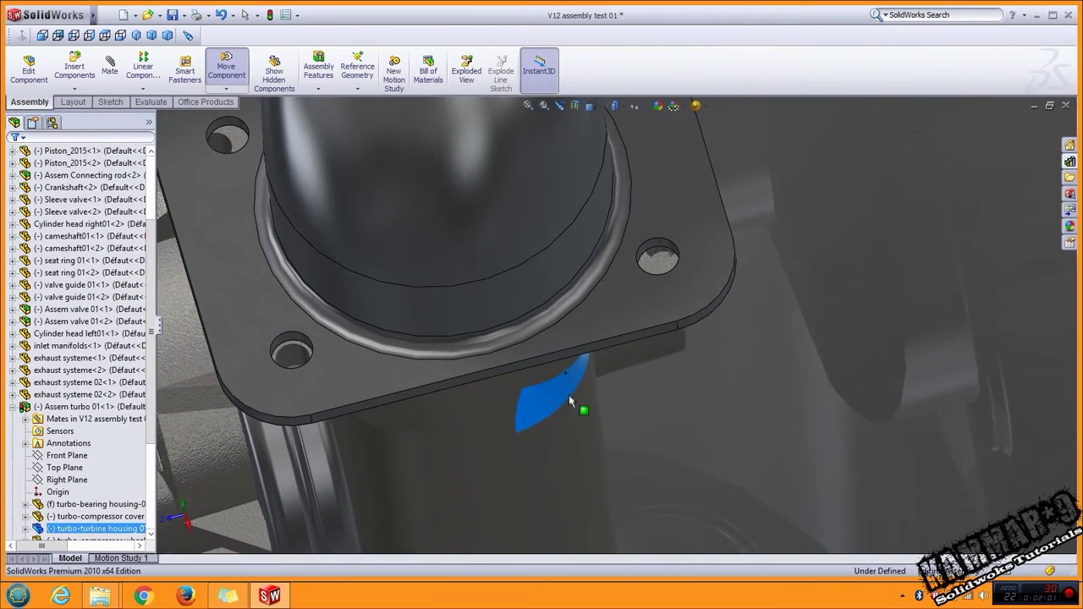
scroll(659, 279, down, 3)
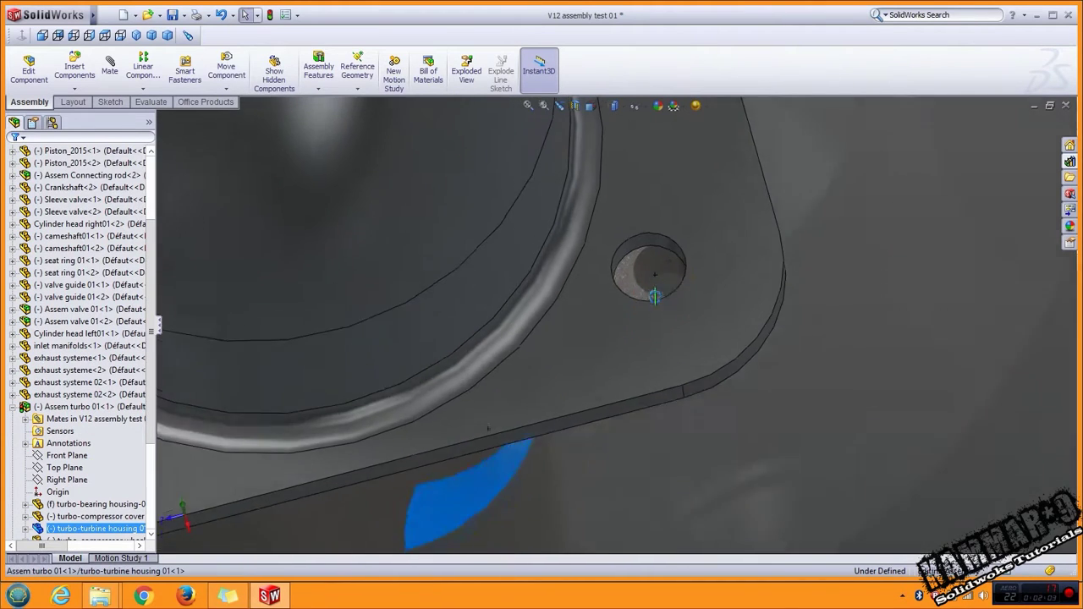
scroll(654, 324, down, 2)
click(644, 326)
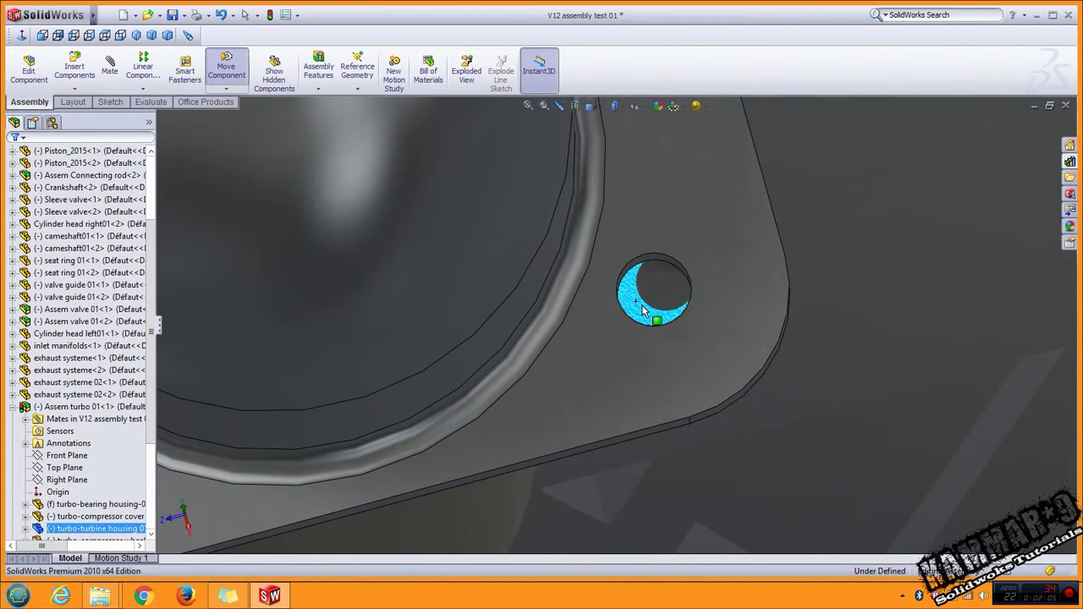
scroll(643, 323, up, 5)
mouse_move(592, 322)
middle_down()
mouse_move(514, 314)
mouse_move(656, 362)
middle_up()
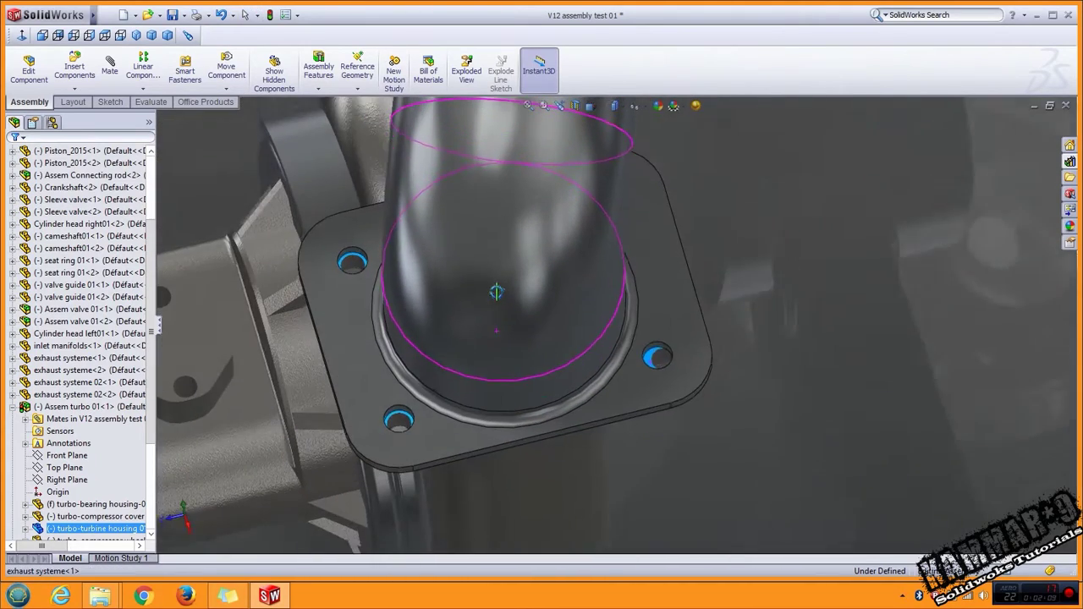
scroll(651, 362, down, 4)
scroll(643, 368, up, 2)
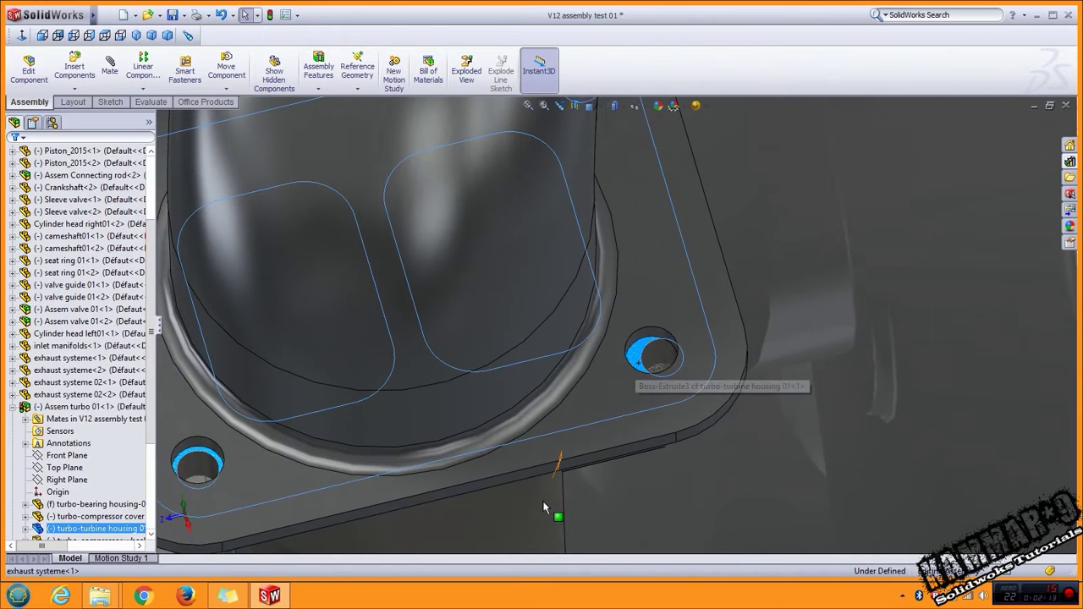
scroll(541, 501, up, 1)
scroll(550, 498, up, 1)
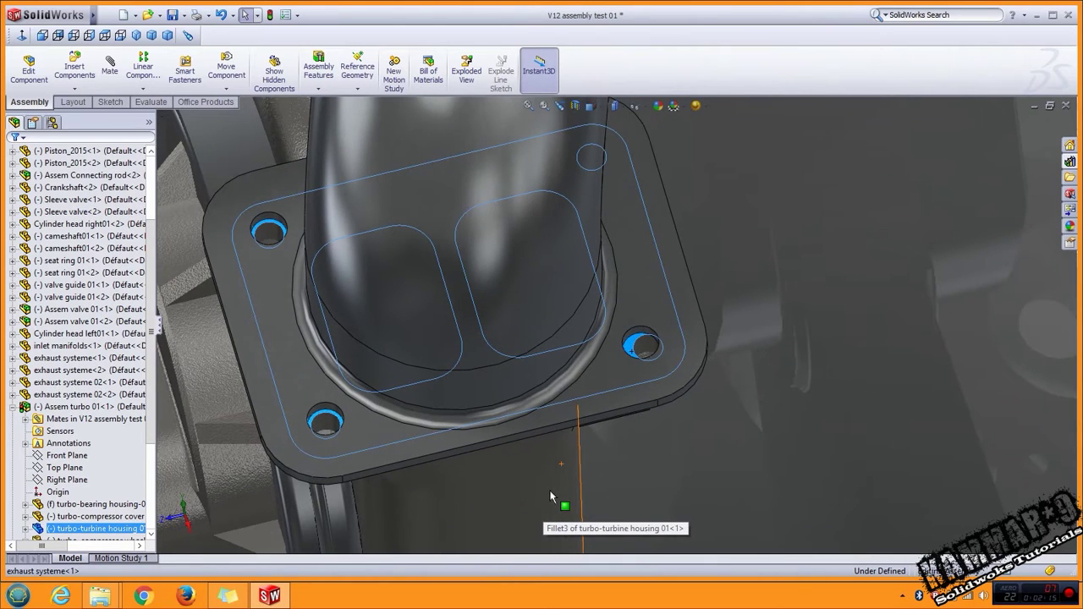
middle_drag(550, 496, 320, 334)
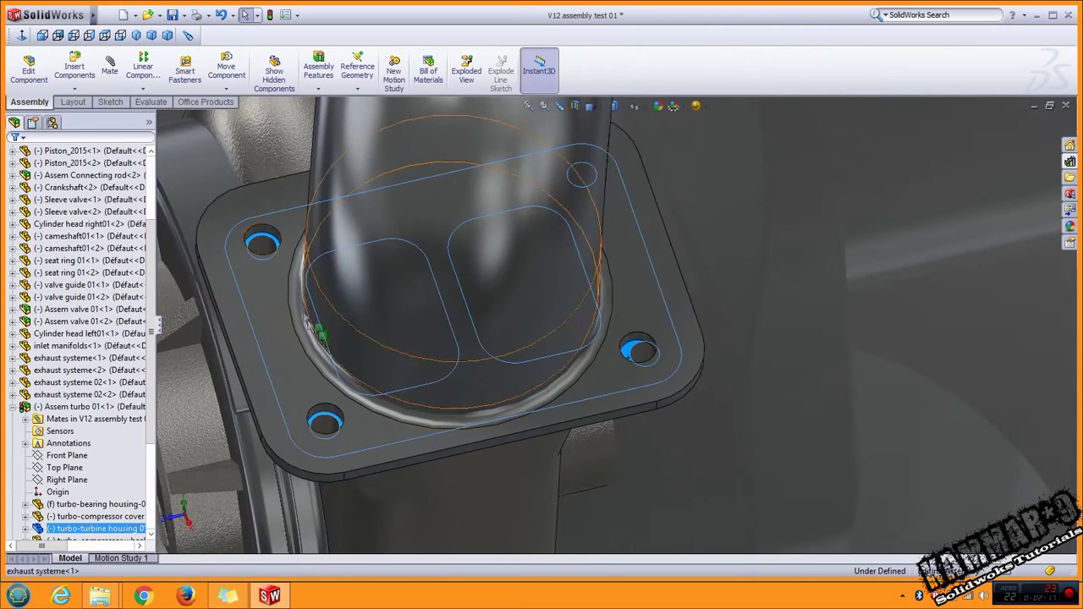
scroll(617, 338, up, 3)
scroll(617, 338, up, 2)
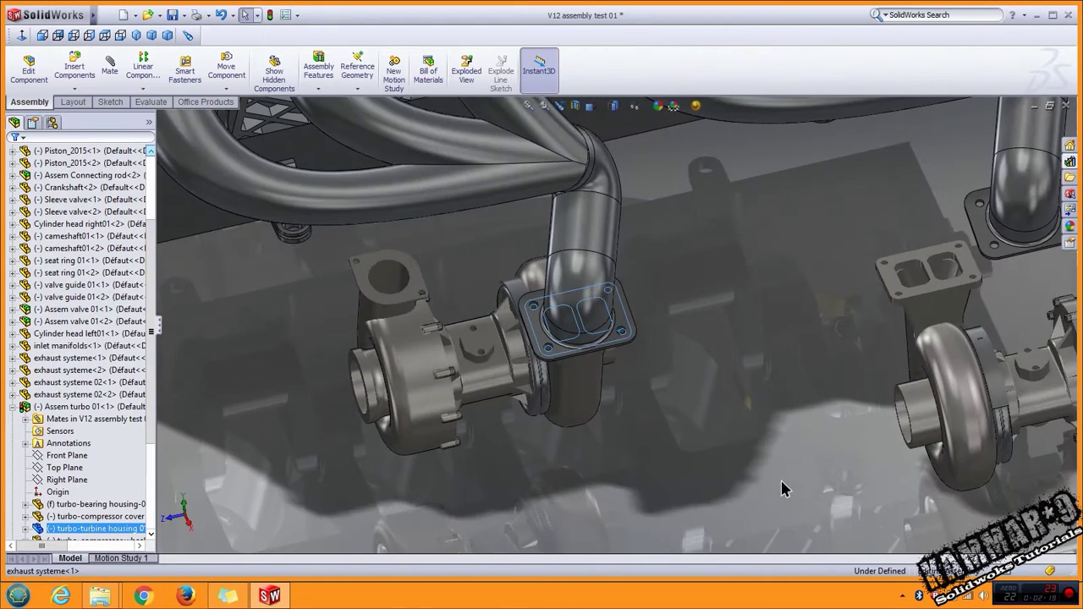
scroll(576, 283, down, 3)
Step: Measure two exhaust flange bolt holes: 5 mm diameter, 44 mm centre distance
click(148, 102)
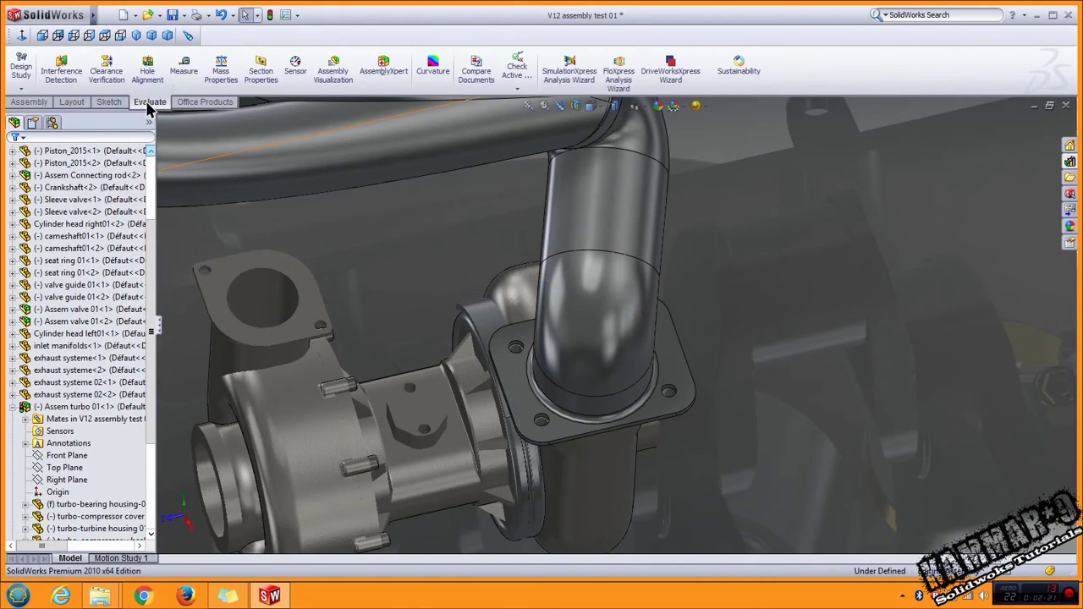
click(183, 71)
scroll(583, 449, down, 3)
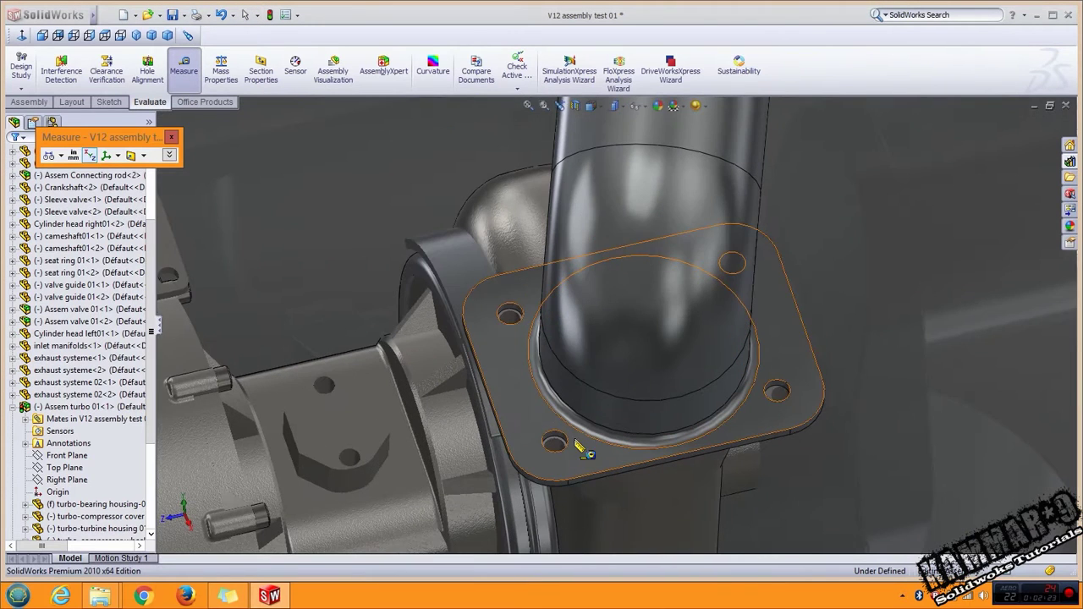
click(554, 442)
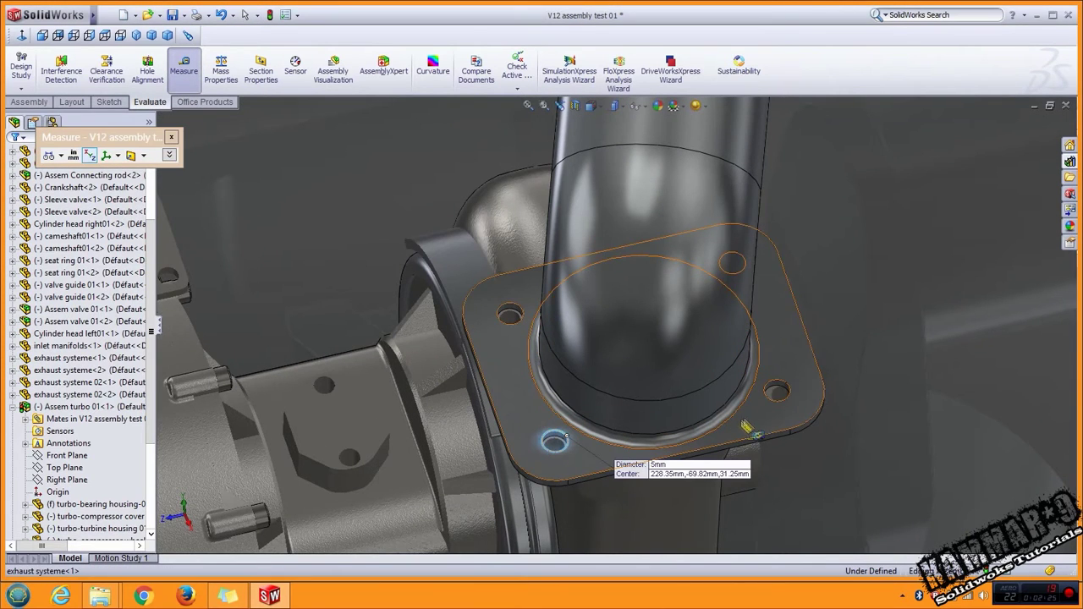
click(777, 392)
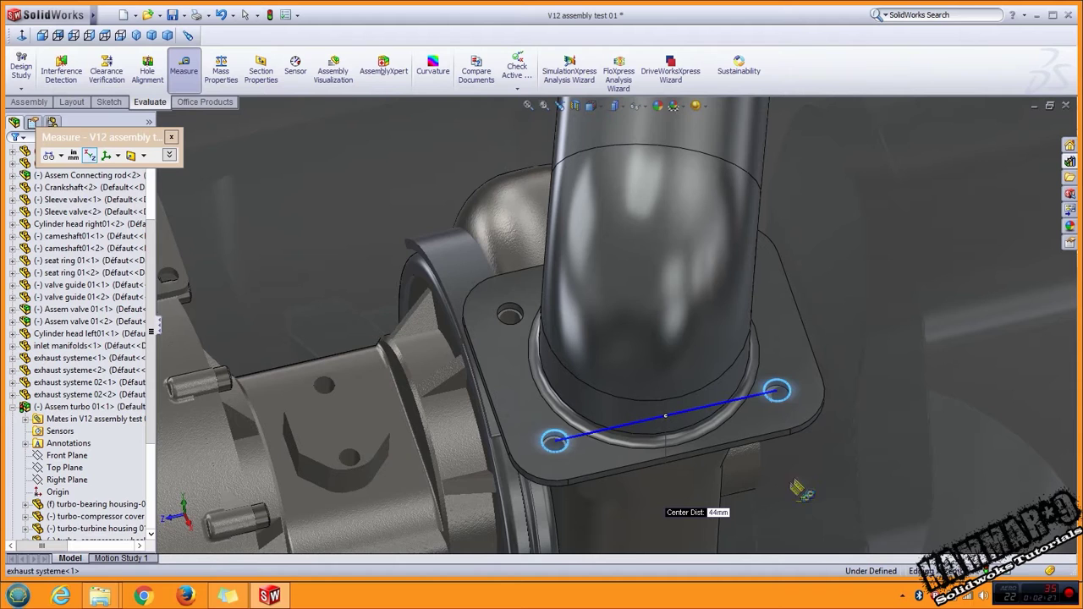
scroll(657, 435, up, 2)
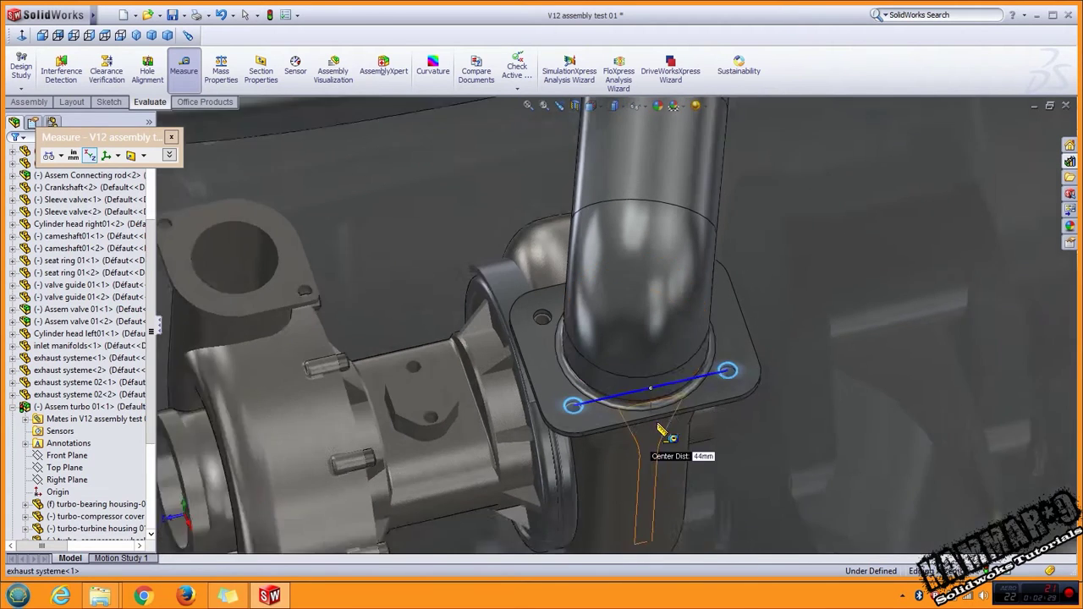
scroll(658, 435, up, 1)
key(Escape)
Step: Open the turbine housing part and edit its flange bolt-hole sketch, Sketch7
click(613, 440)
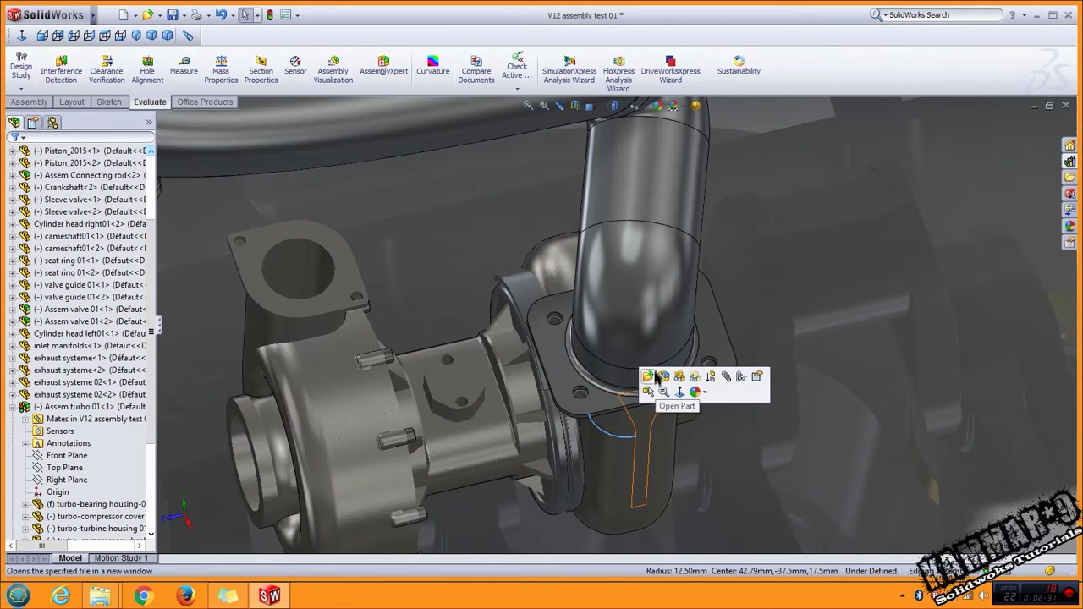
click(650, 375)
middle_drag(550, 287, 290, 323)
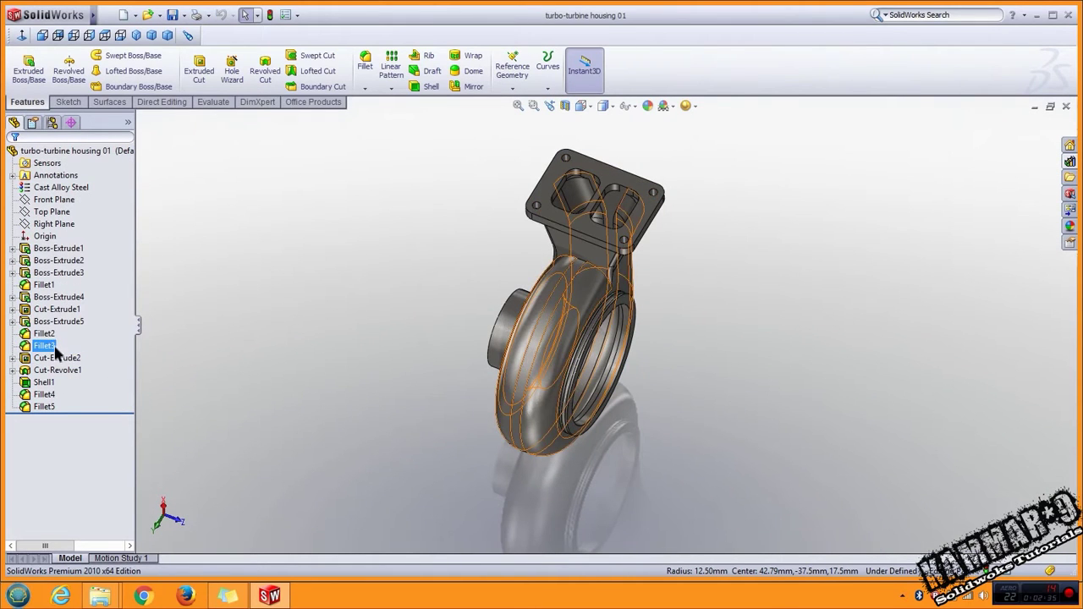
click(53, 356)
click(82, 326)
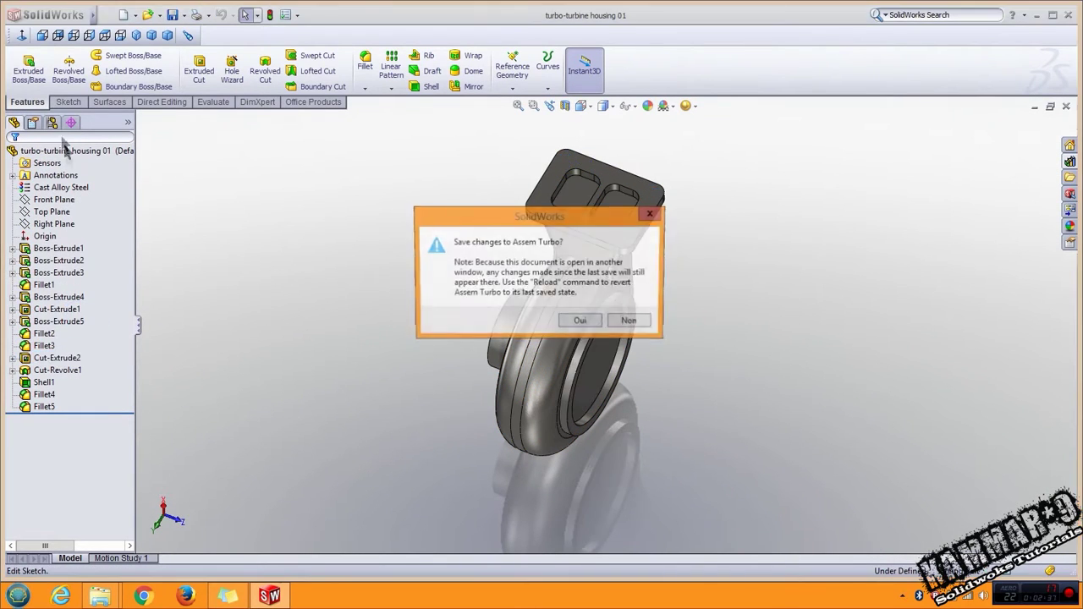
click(581, 319)
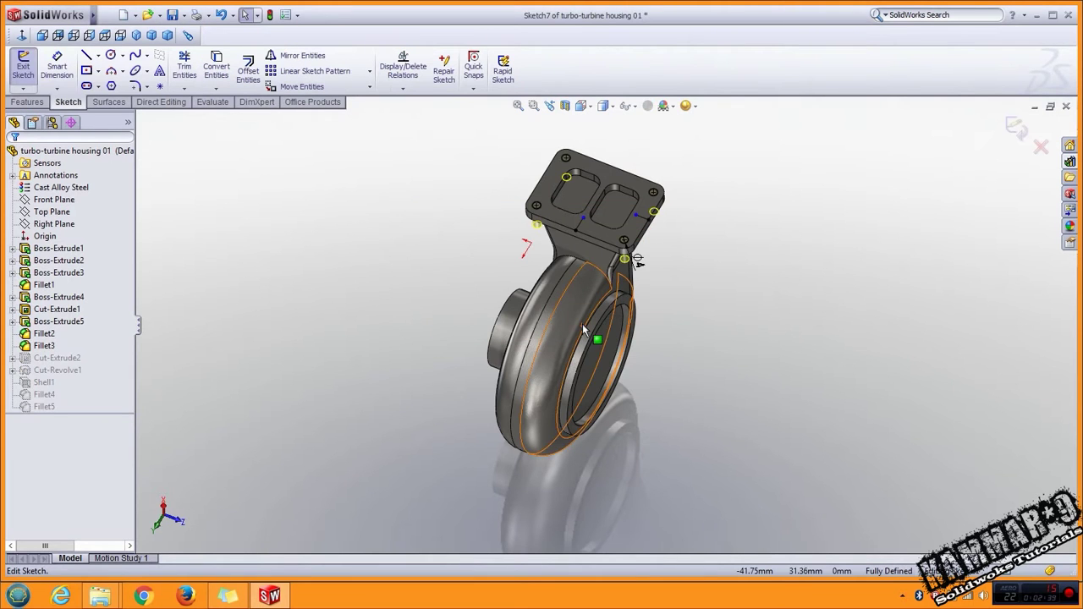
click(22, 35)
scroll(550, 406, down, 1)
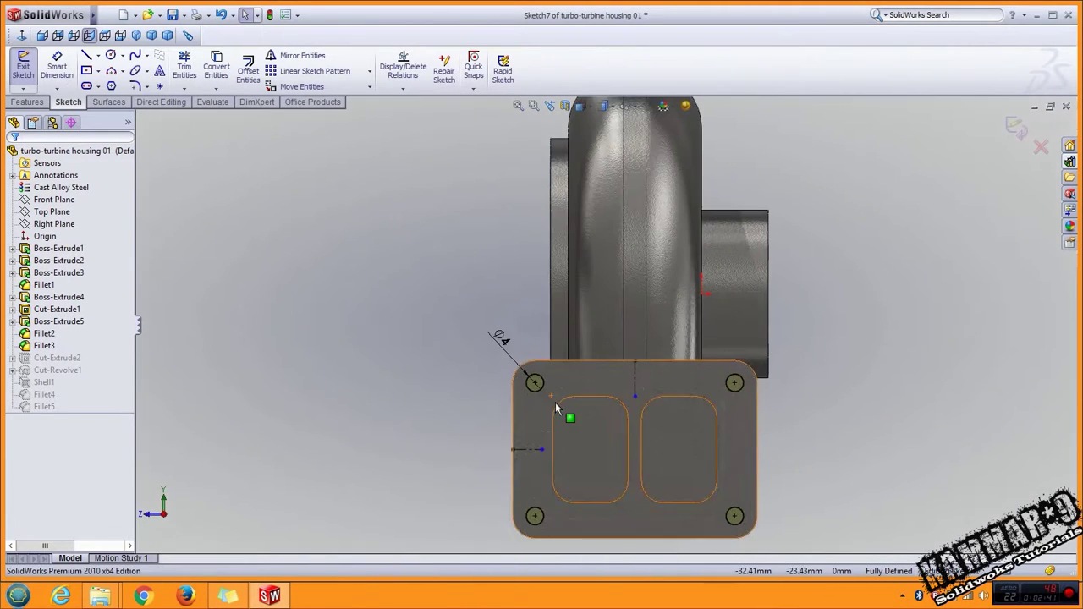
Step: Free the top-left bolt hole and dimension its centre 22 mm from the centreline
key(d)
click(534, 384)
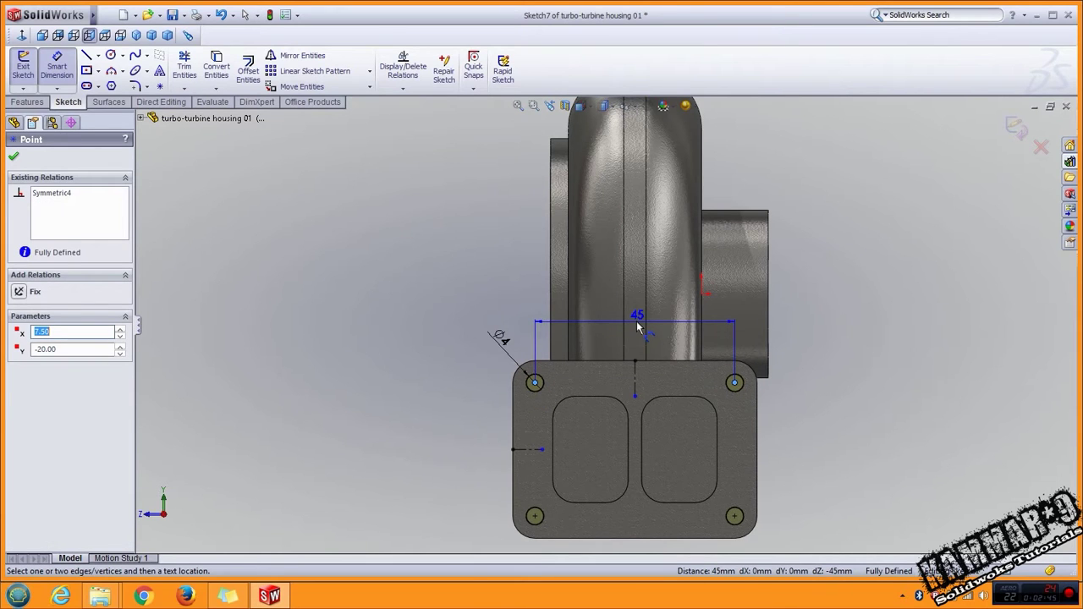
key(Escape)
scroll(580, 387, down, 2)
scroll(549, 385, down, 2)
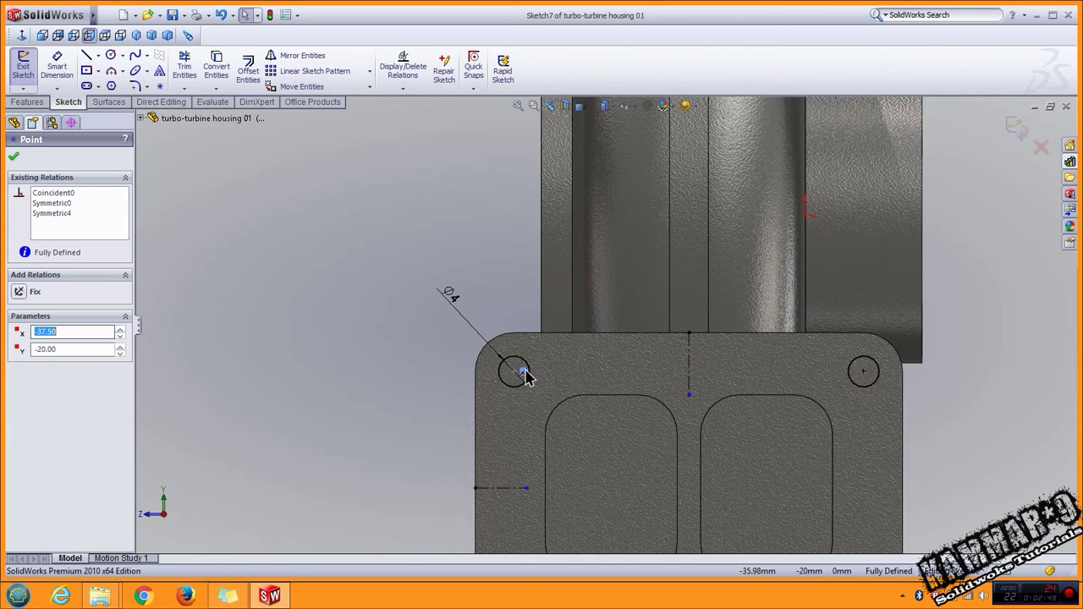
drag(525, 377, 384, 391)
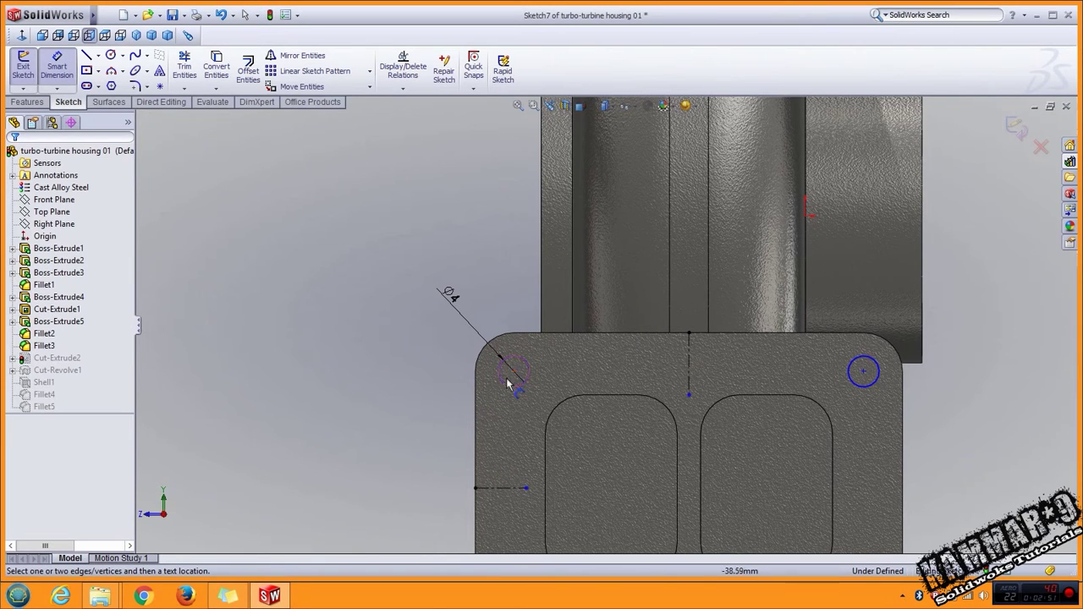
click(513, 373)
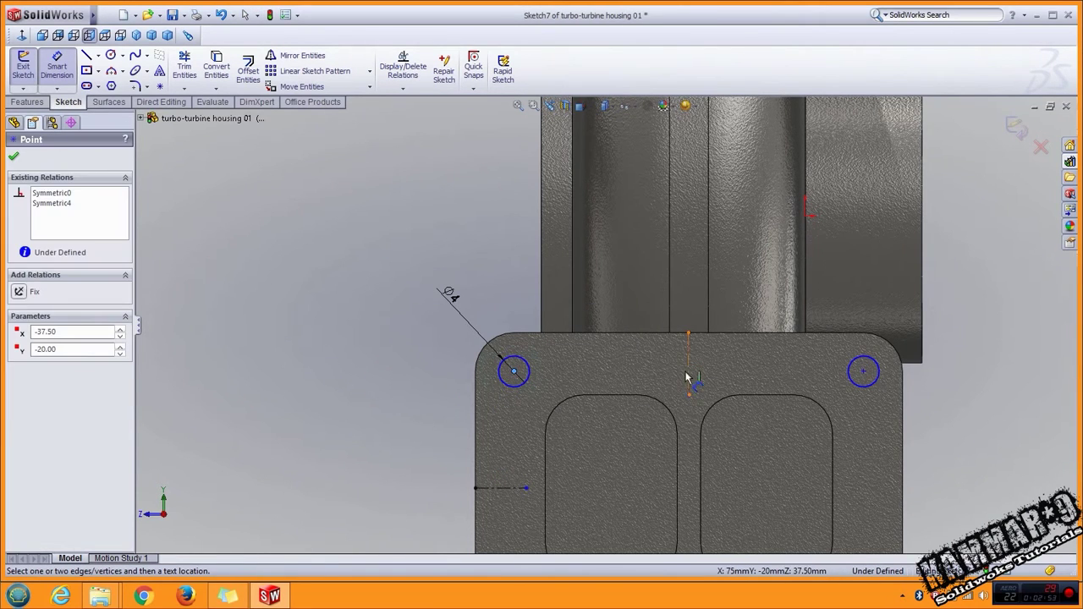
click(686, 377)
click(634, 303)
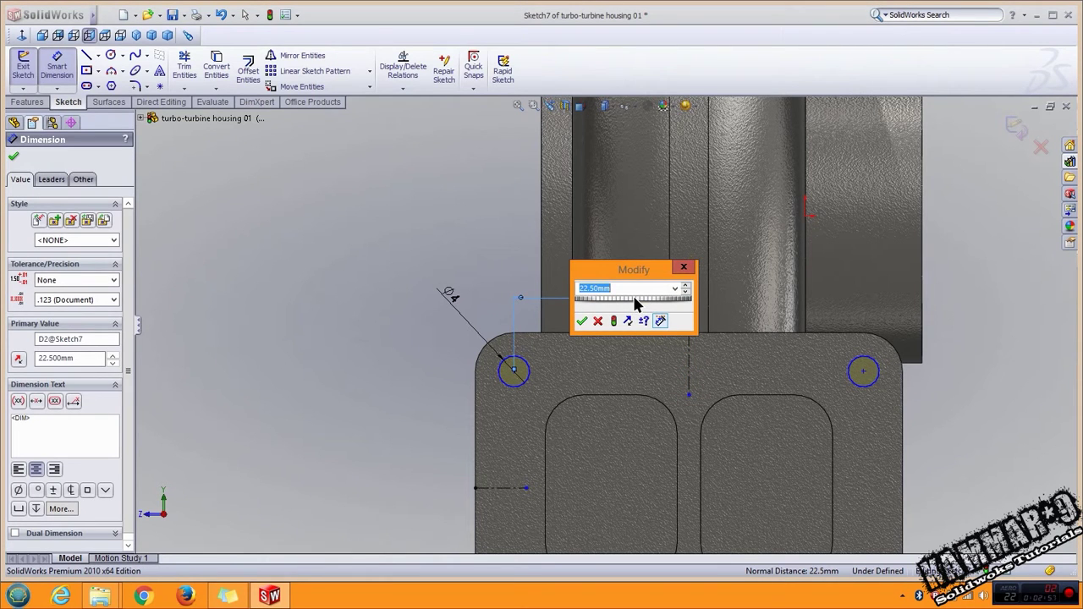
text(22)
key(Return)
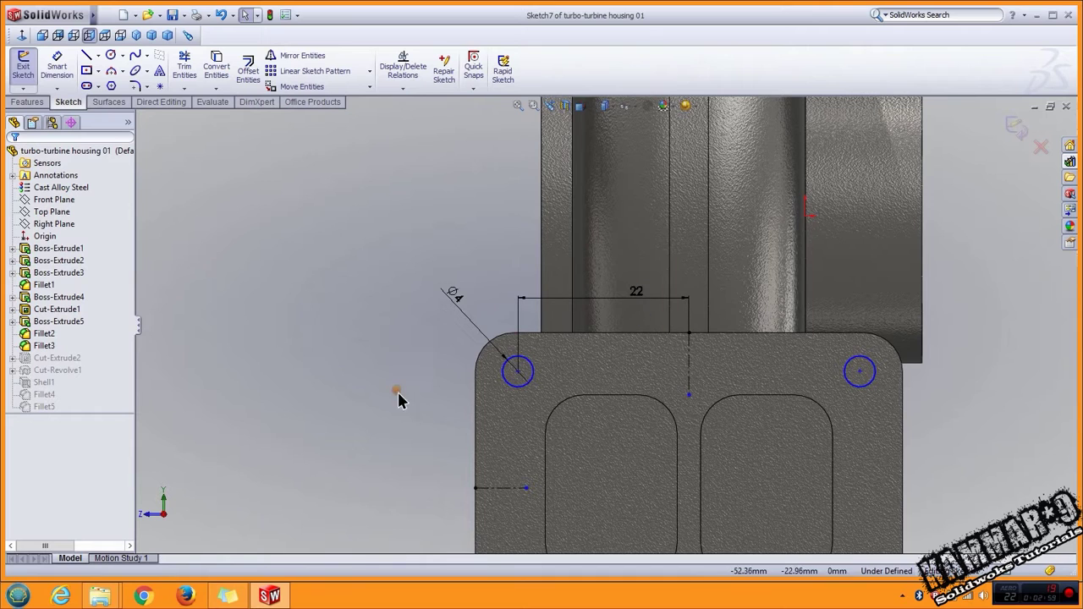
Step: Dimension the hole centre 5 mm below the top edge and exit the sketch
click(520, 374)
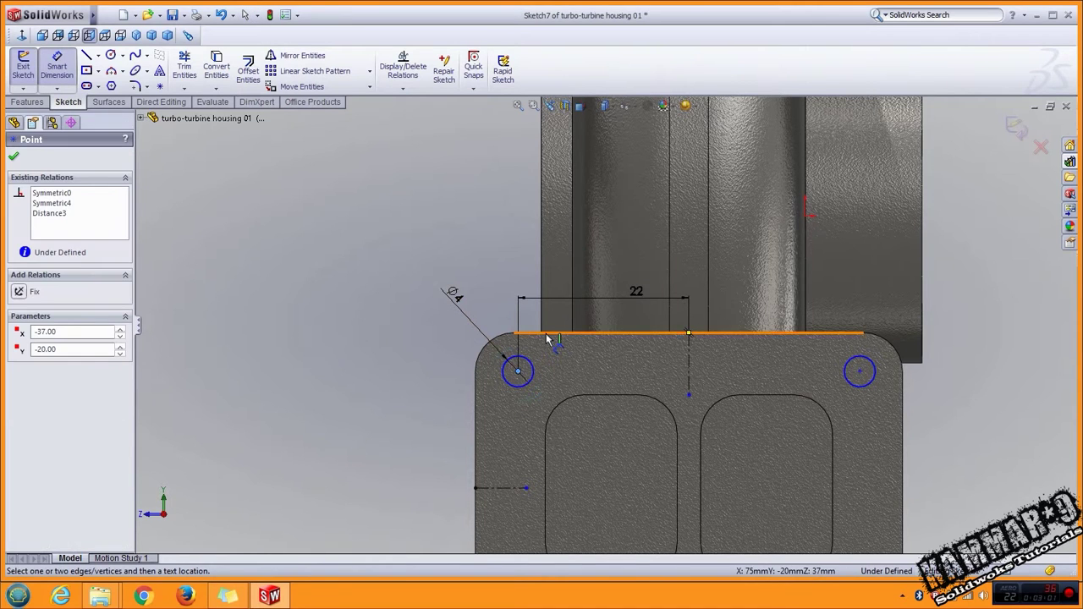
click(546, 339)
click(389, 363)
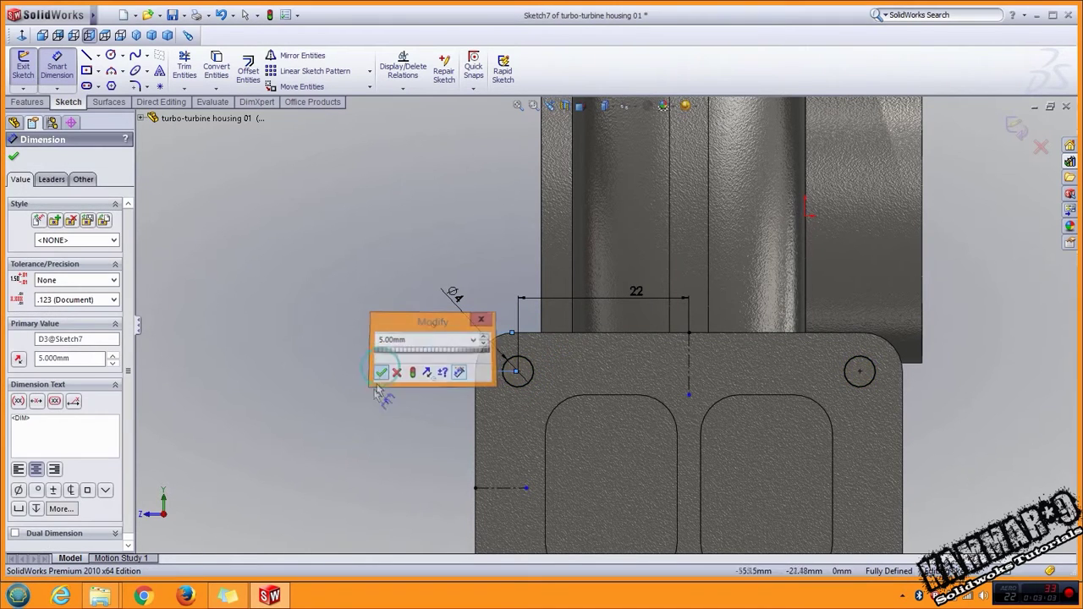
click(381, 372)
scroll(407, 419, up, 5)
scroll(630, 397, up, 3)
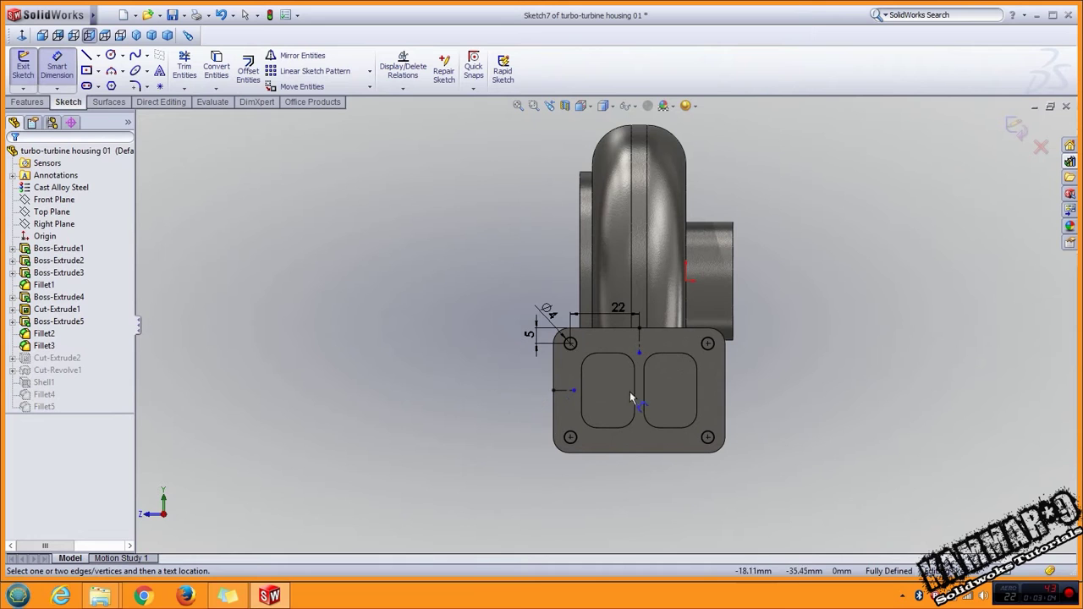
click(1015, 132)
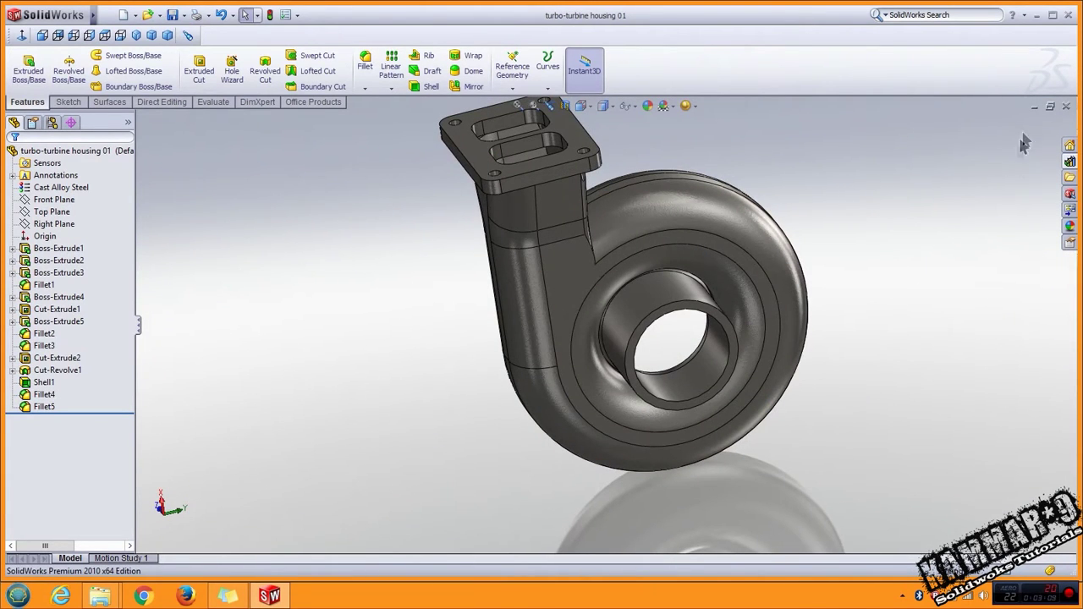
Step: Close the housing part and rebuild the V12 assembly, dismissing the What's Wrong report
click(1064, 110)
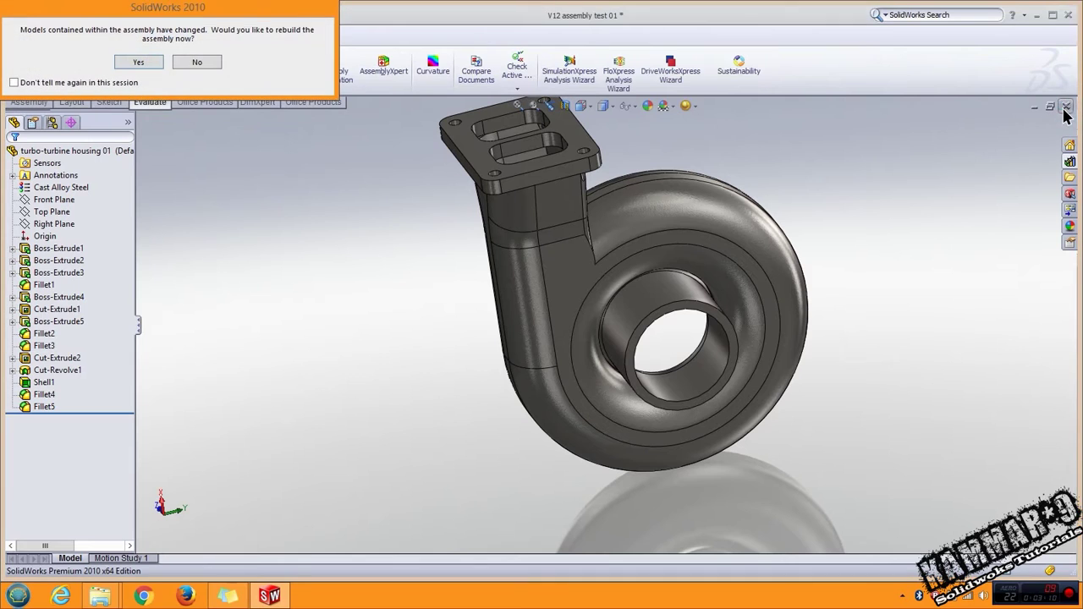
click(135, 59)
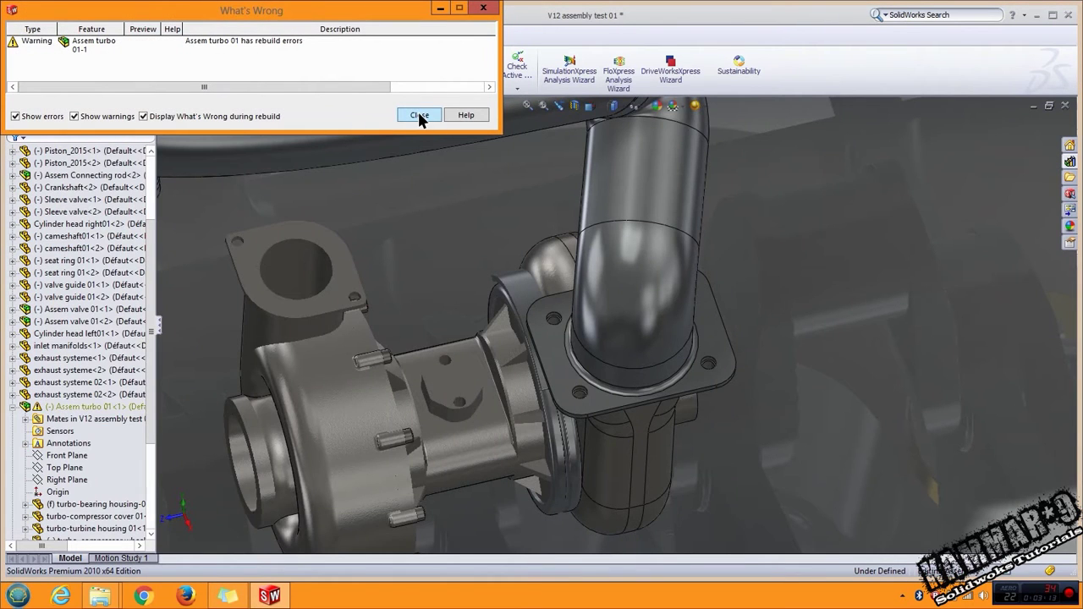
click(419, 116)
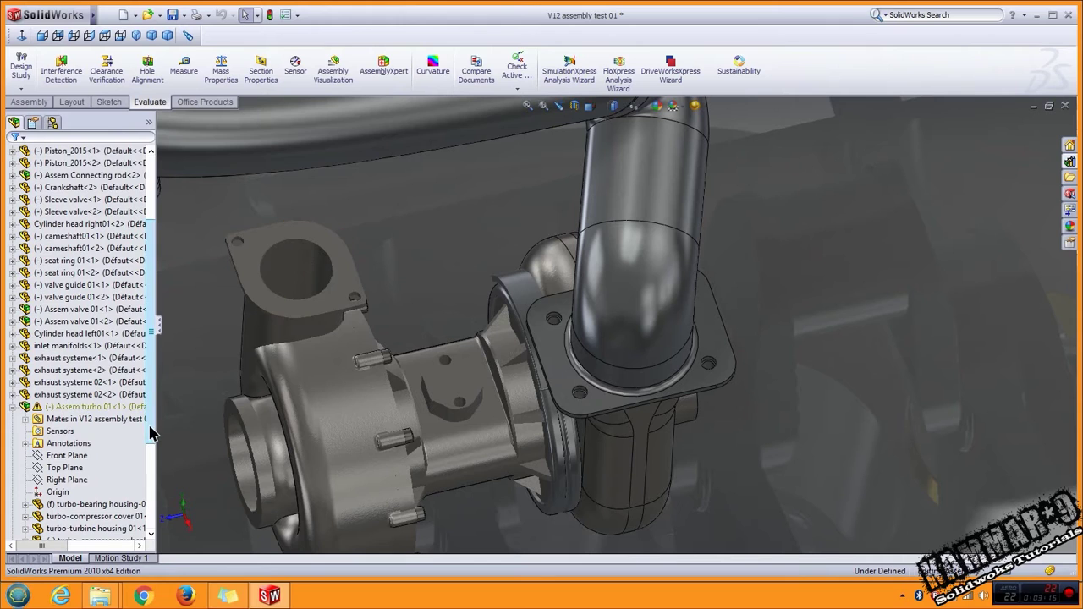
scroll(152, 457, down, 1)
scroll(152, 457, down, 3)
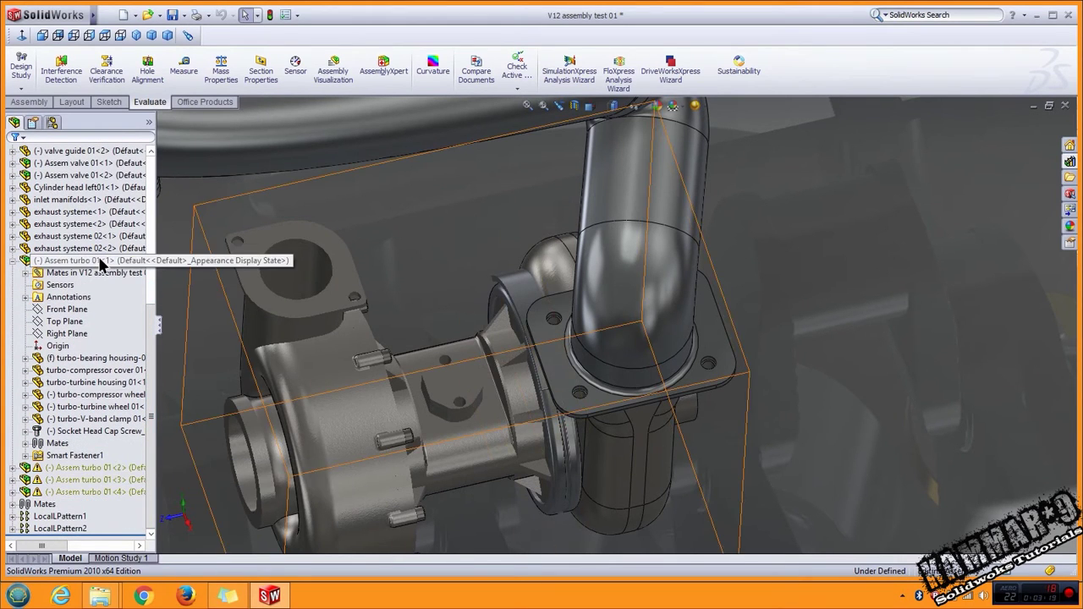
Step: Rebuild again with the second turbo subassembly selected and review its mates list
click(79, 468)
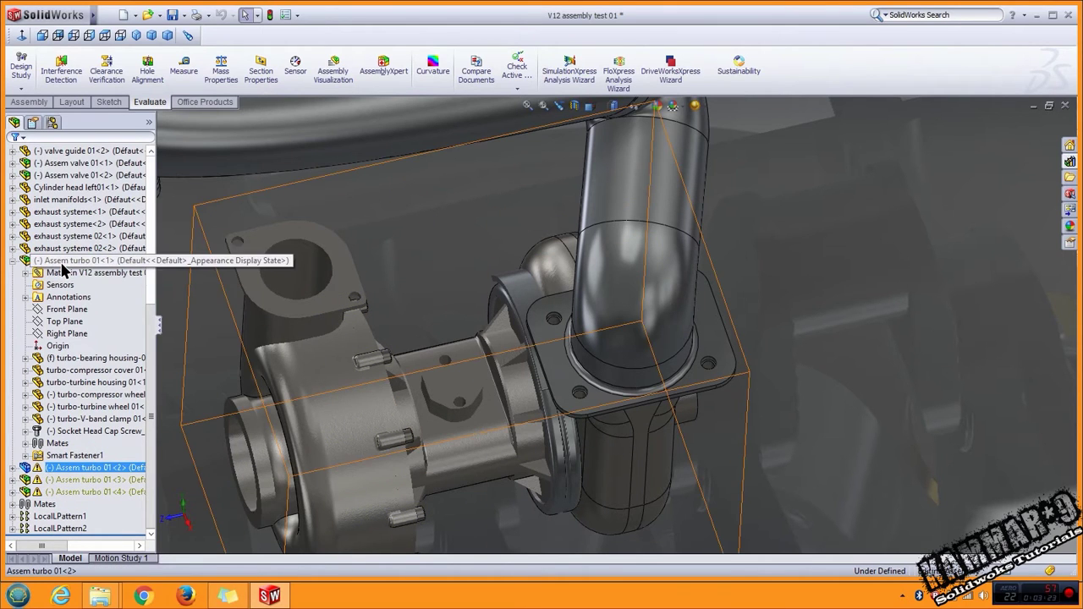
click(268, 16)
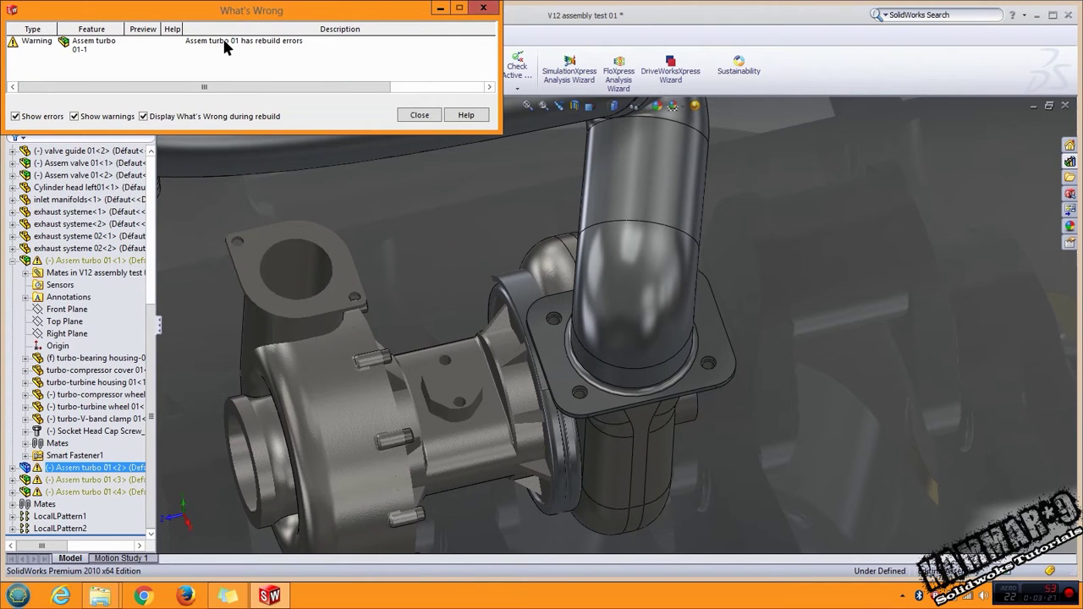
click(418, 115)
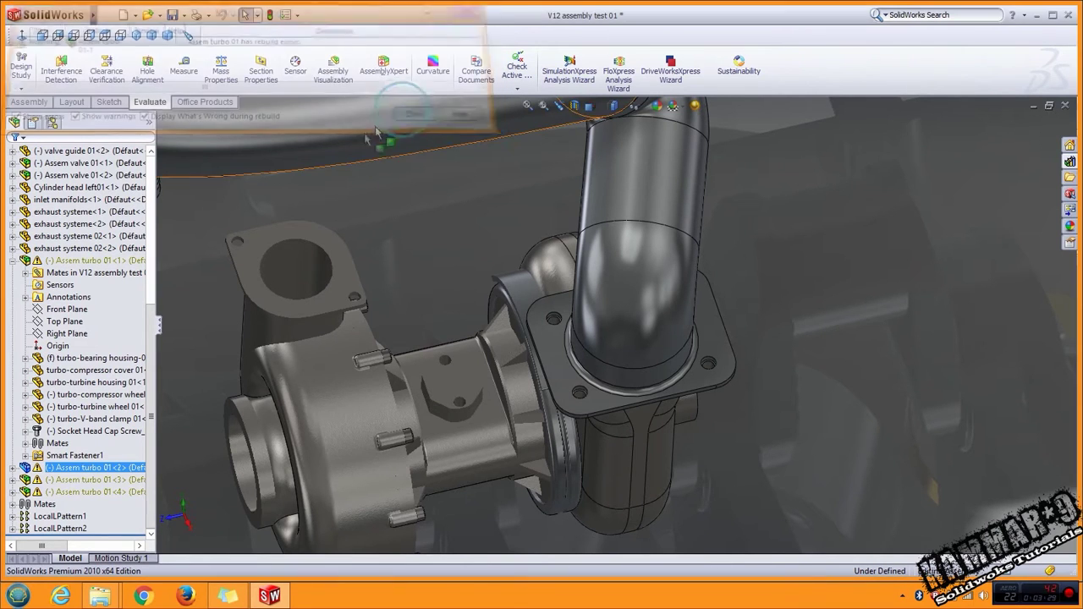
click(12, 505)
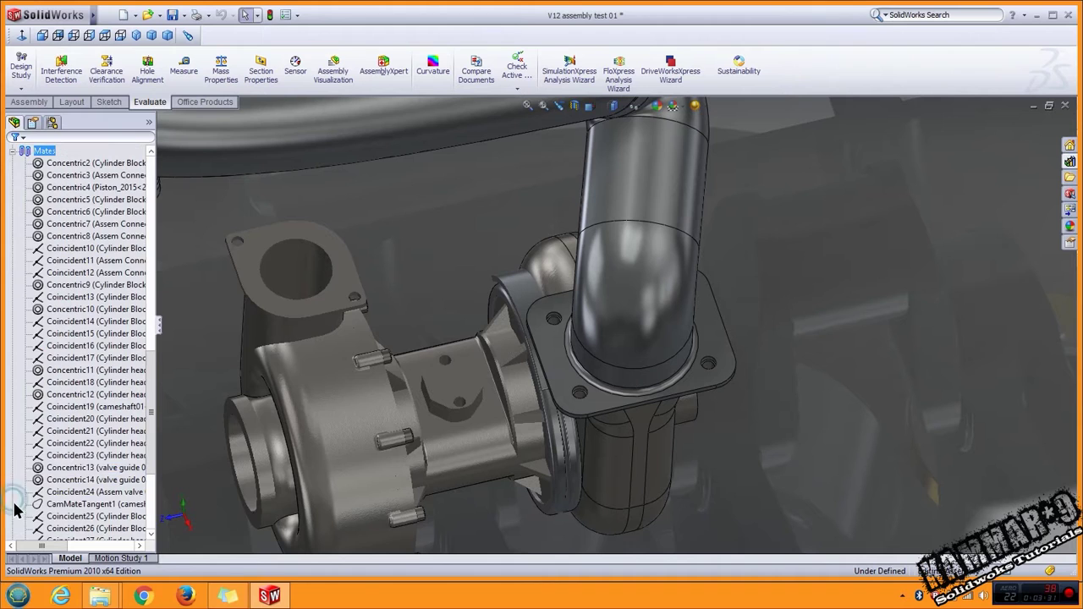
scroll(148, 423, down, 5)
click(142, 458)
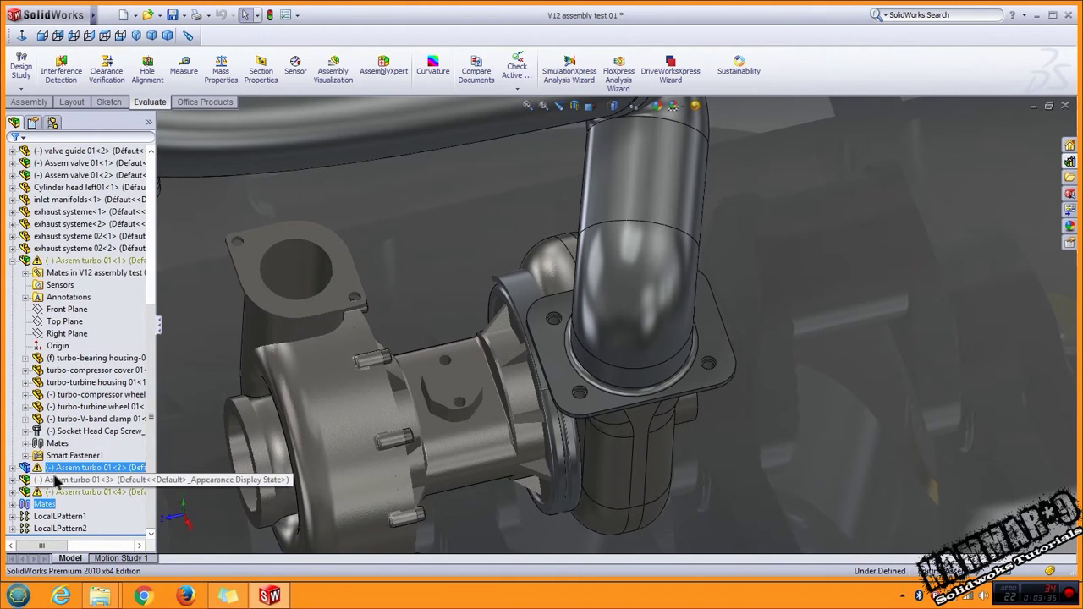
Step: Open Assem turbo 01 in its own window, rebuild it and expand Smart Fastener1
right_click(106, 265)
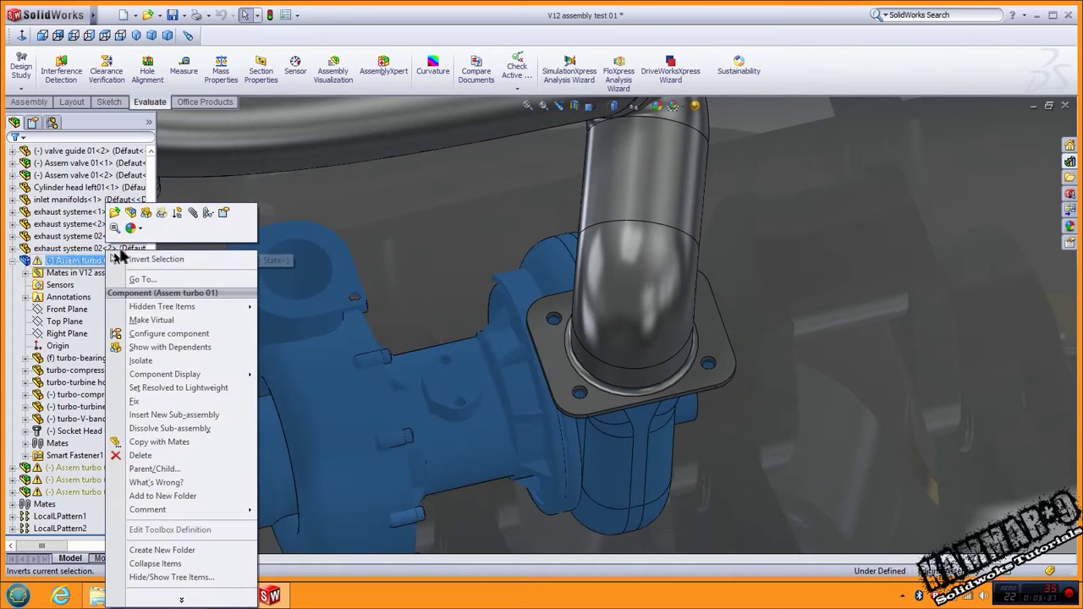
click(111, 209)
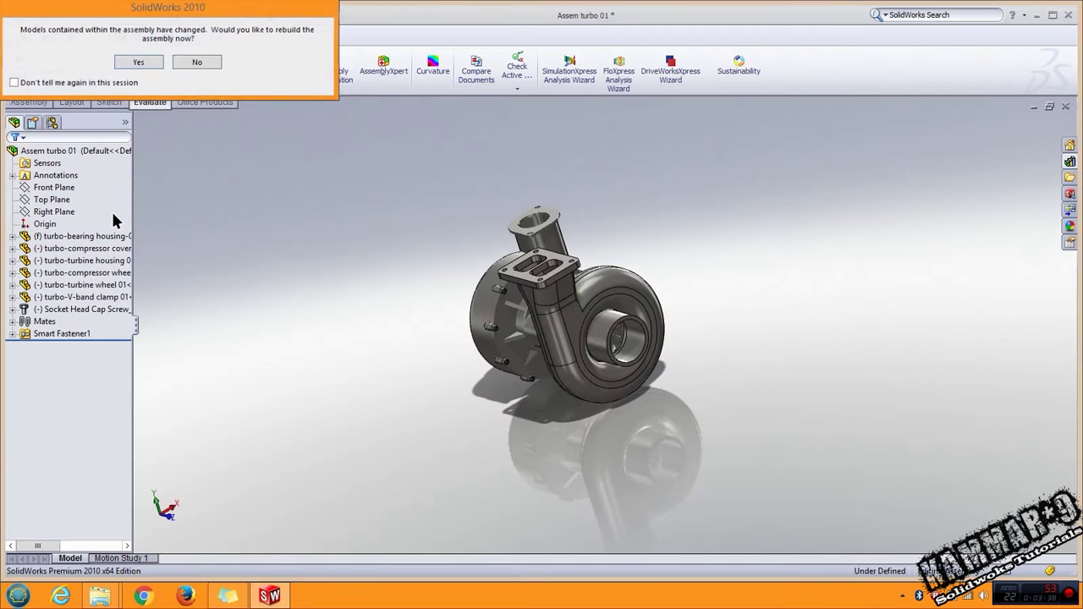
click(143, 60)
click(412, 119)
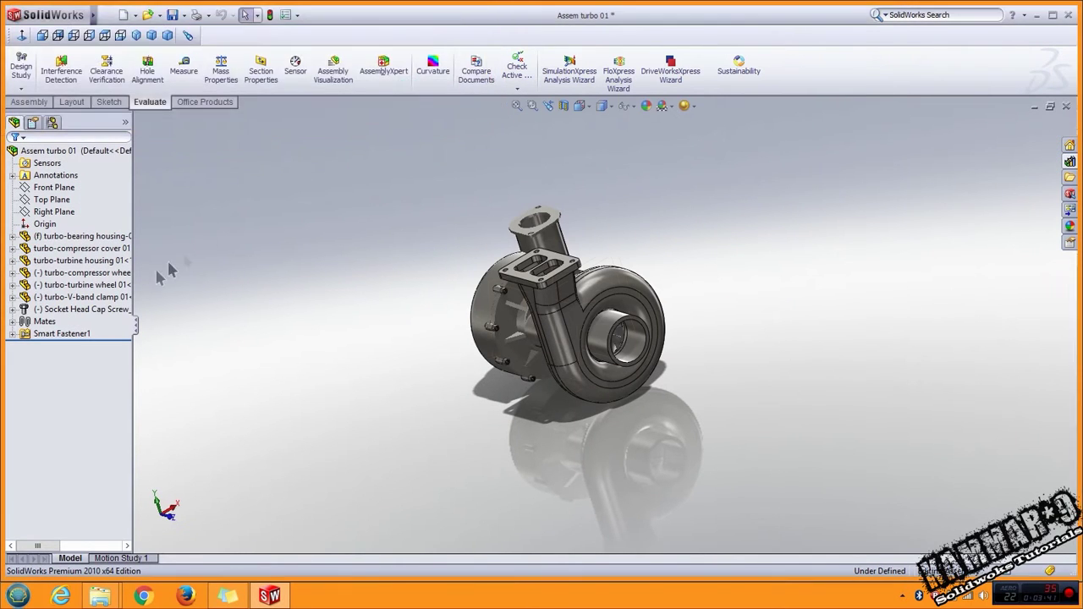
click(12, 334)
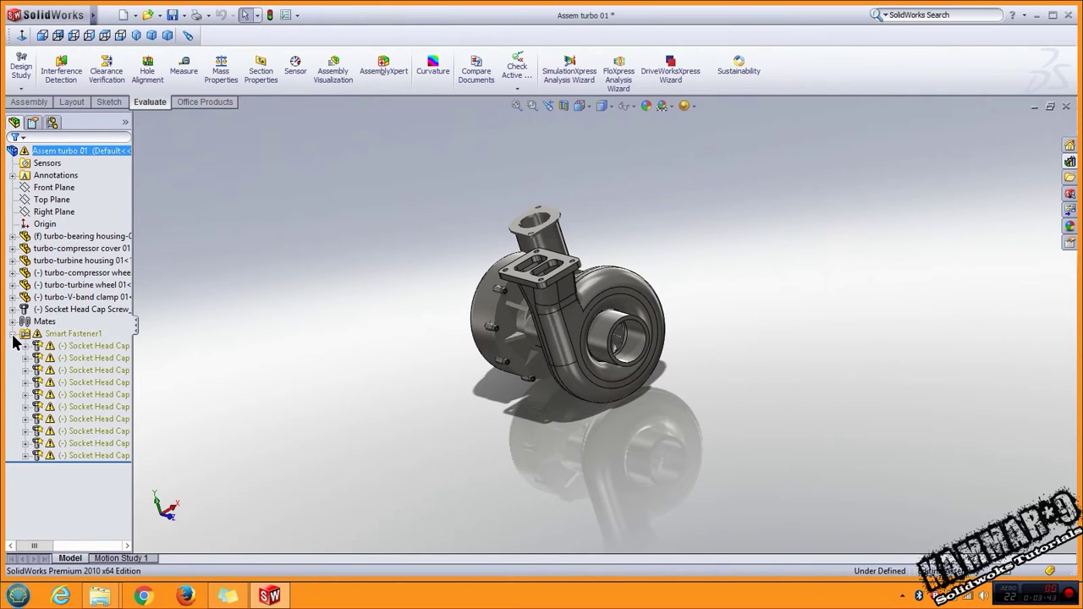
scroll(461, 347, down, 3)
mouse_move(461, 347)
middle_down()
mouse_move(398, 442)
mouse_move(434, 314)
middle_up()
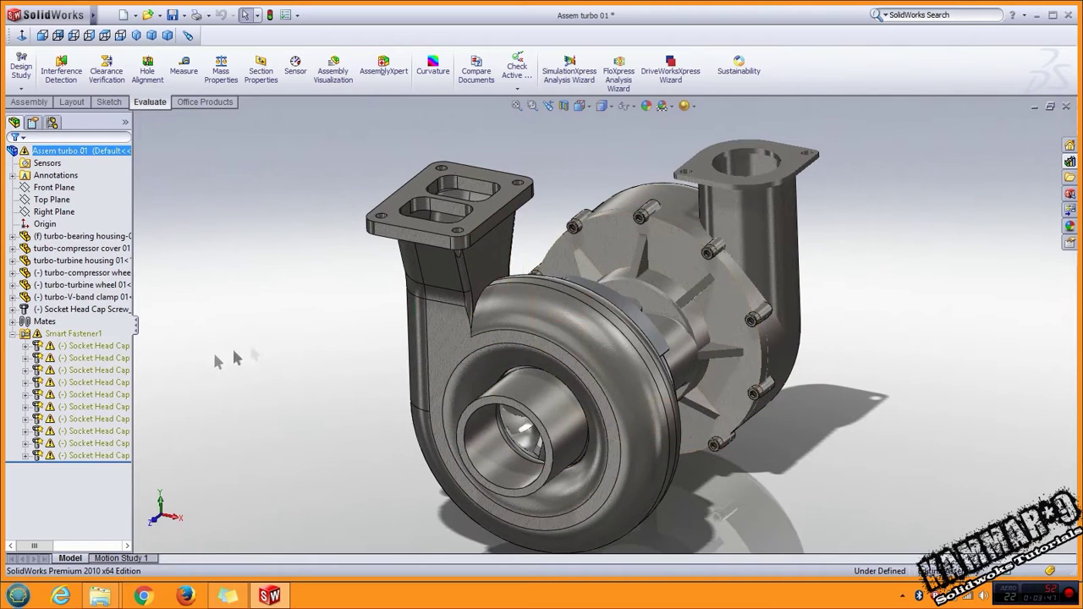
Step: Delete all Smart Fastener1 socket head cap screws along with their mates
click(91, 346)
shift+click(92, 370)
shift+click(91, 430)
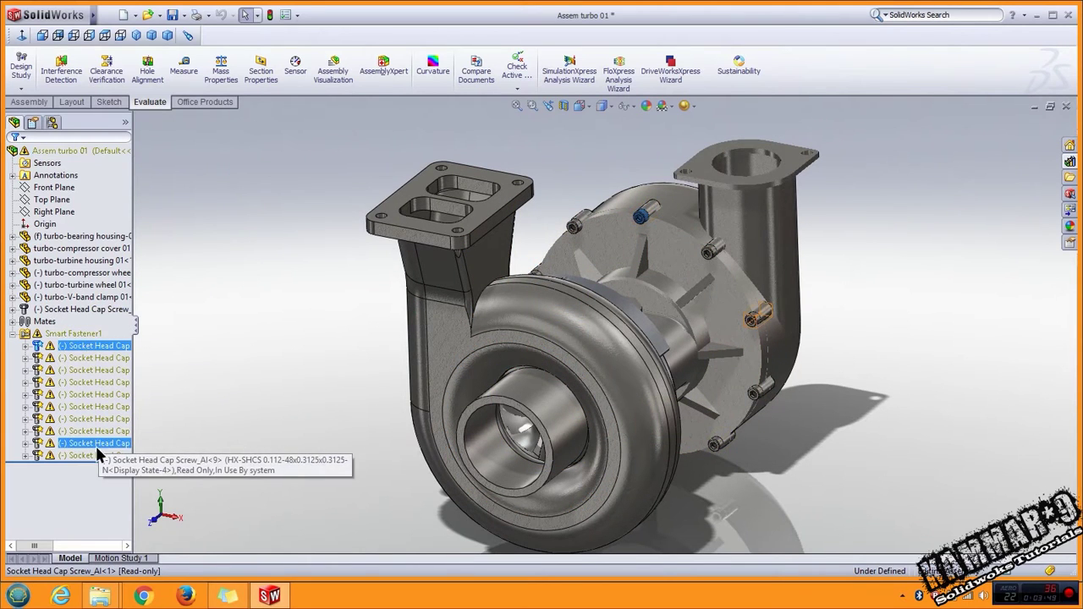
shift+click(92, 455)
key(Delete)
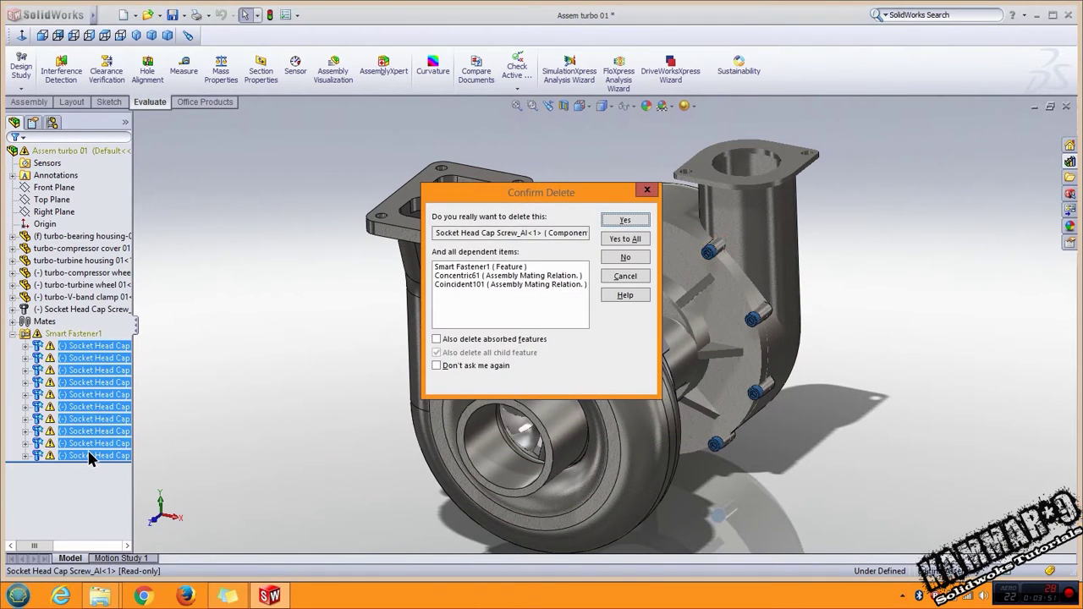
click(625, 239)
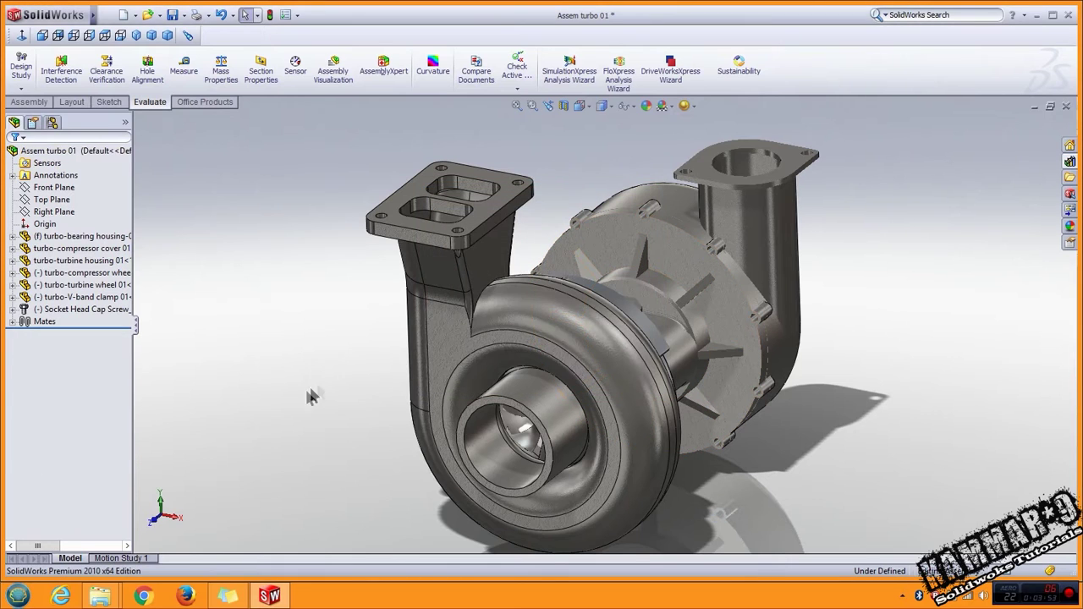
Step: Populate all turbo holes with Smart Fasteners, deleting Group2 to keep one #4-48 screw group
click(29, 101)
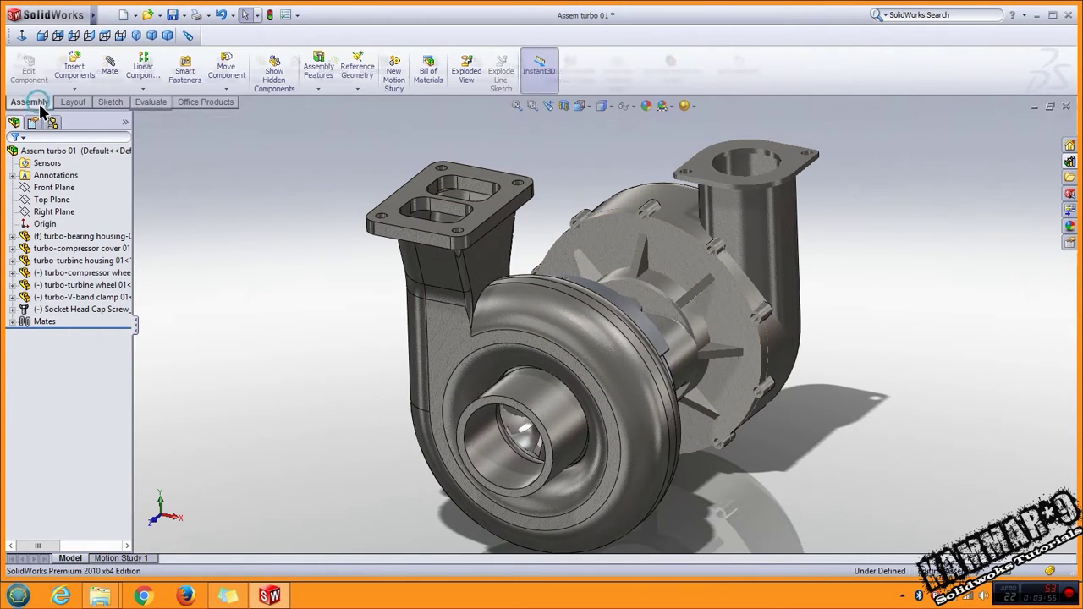
click(184, 74)
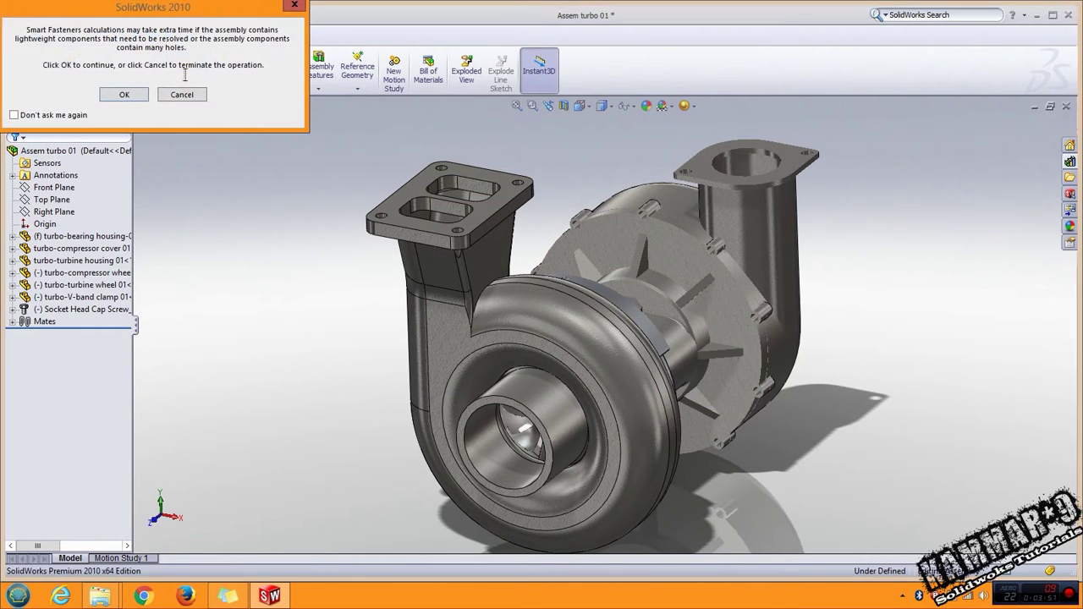
click(124, 94)
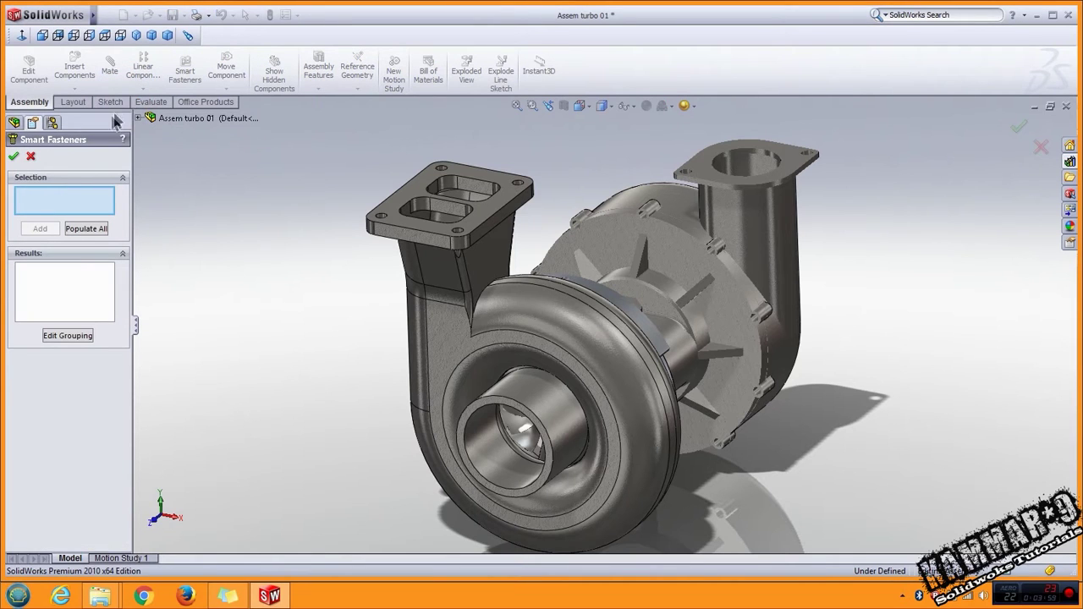
click(88, 224)
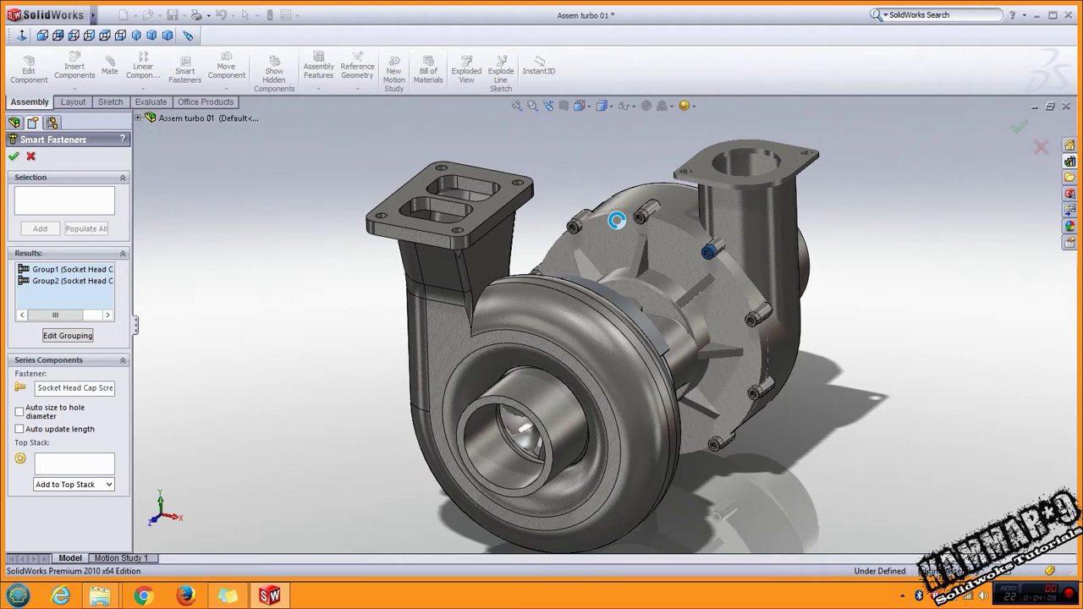
middle_drag(616, 220, 657, 284)
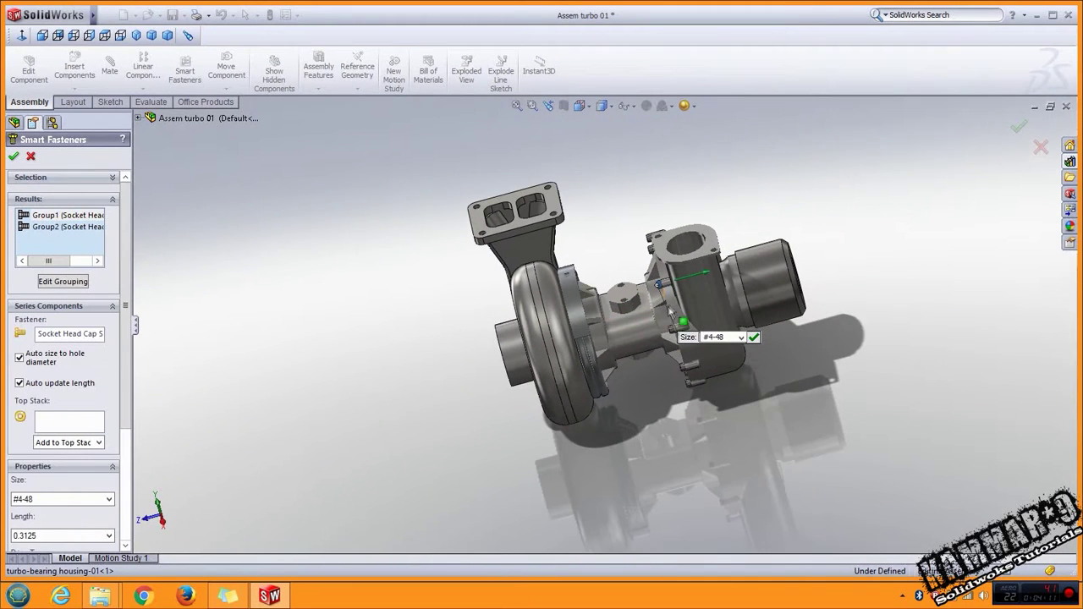
click(61, 227)
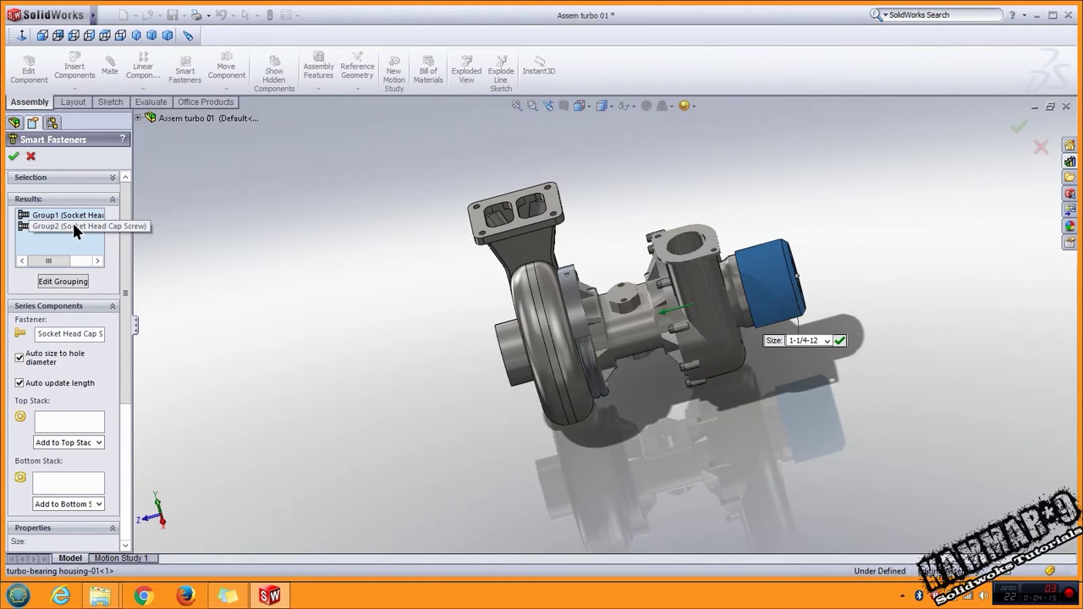
right_click(73, 230)
click(111, 234)
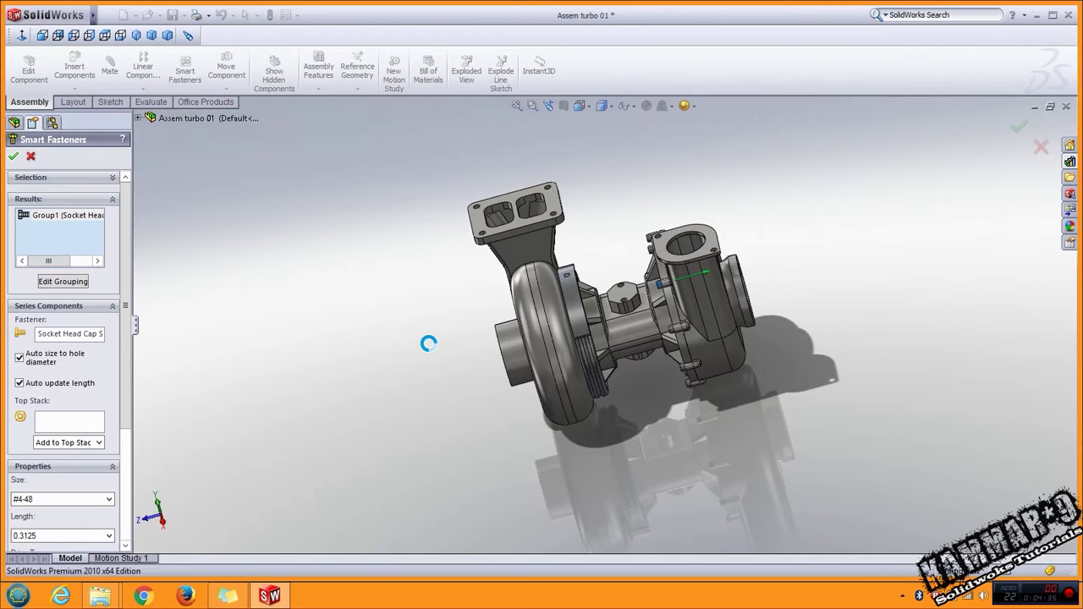
scroll(314, 310, down, 2)
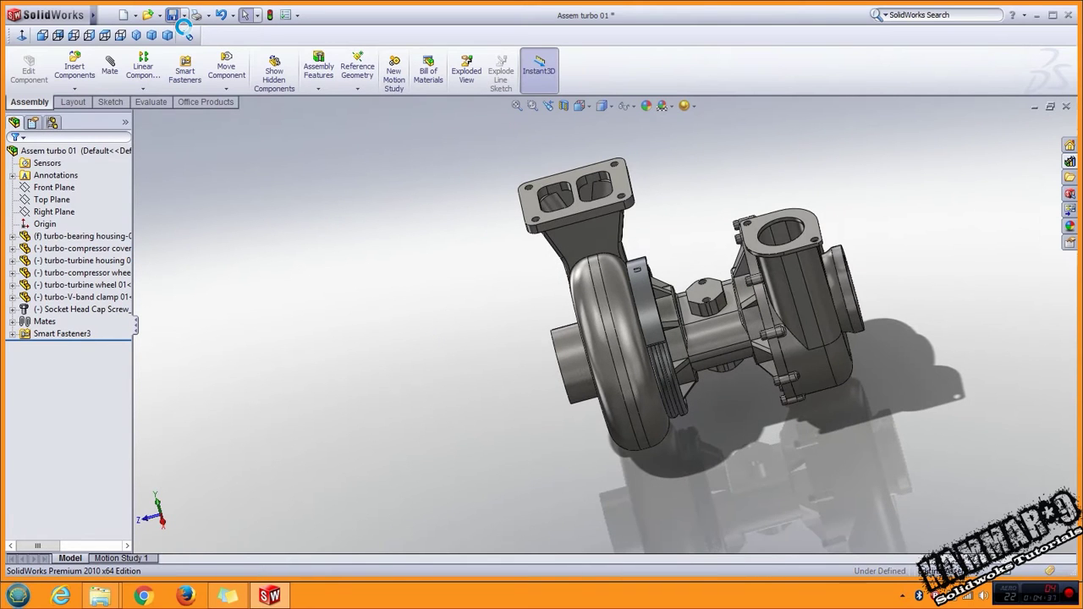
Step: Return to the V12 assembly and drag the first turbo near its exhaust flange
click(1066, 108)
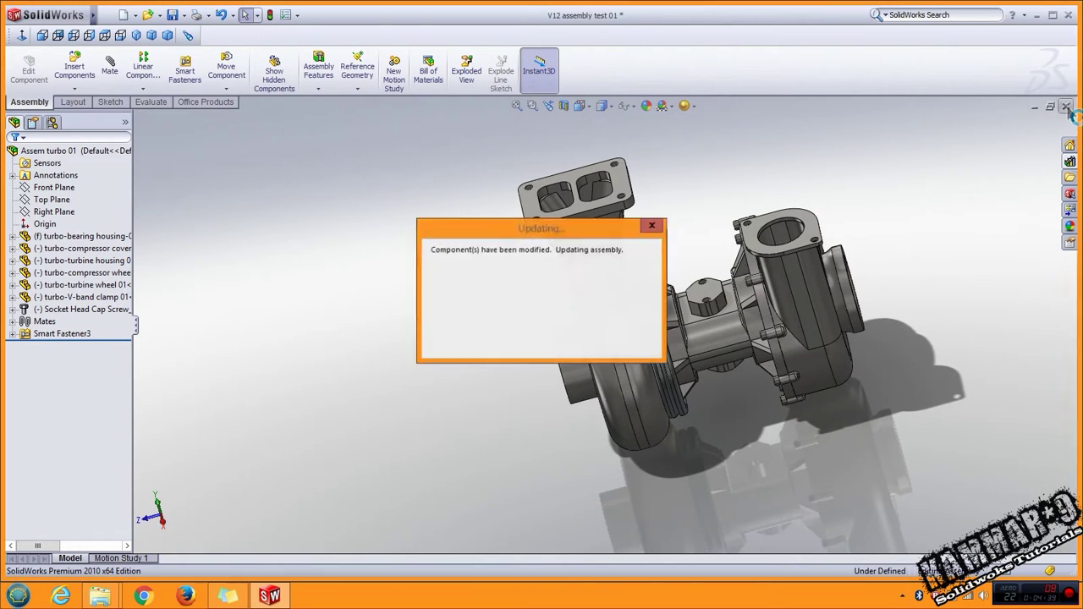
scroll(580, 331, down, 2)
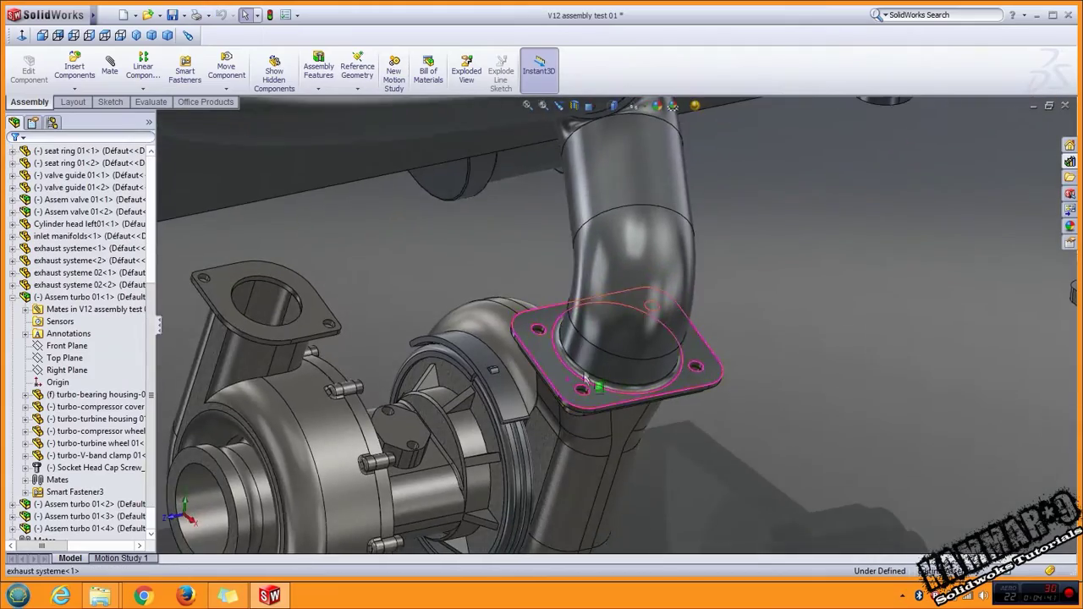
scroll(582, 347, down, 2)
scroll(585, 373, down, 3)
scroll(589, 407, down, 2)
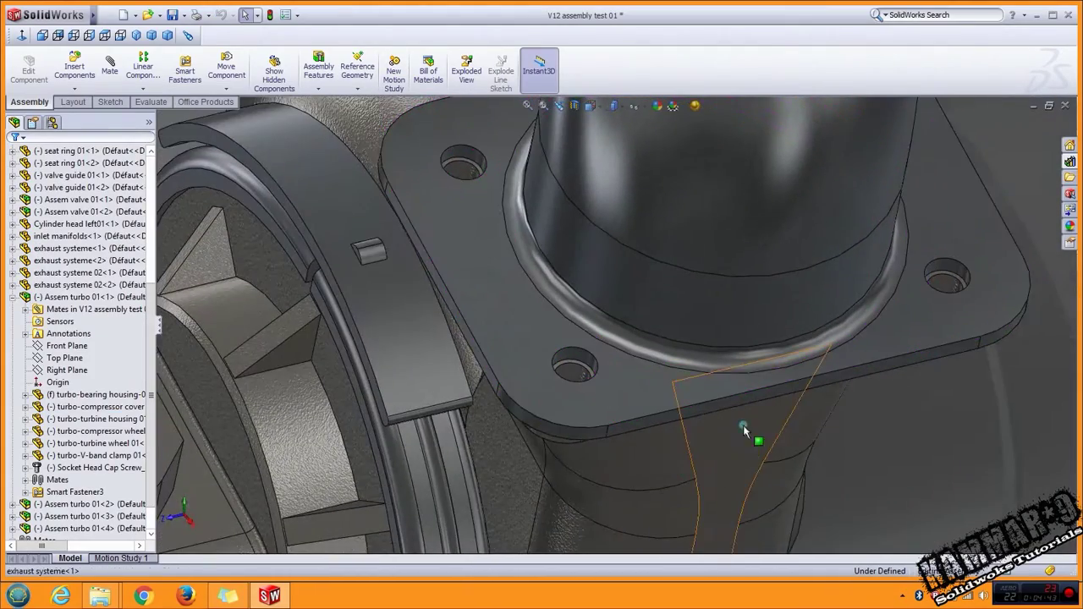
drag(744, 432, 765, 477)
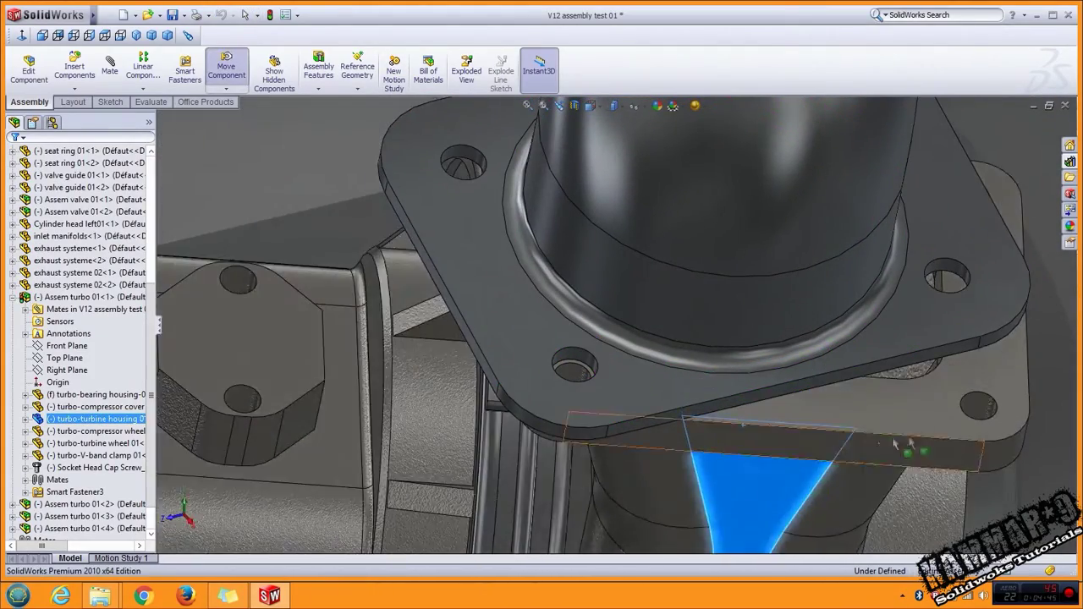
key(Escape)
Step: Mate a turbo flange bolt hole concentric with the exhaust flange hole (Concentric21)
click(979, 408)
click(1037, 329)
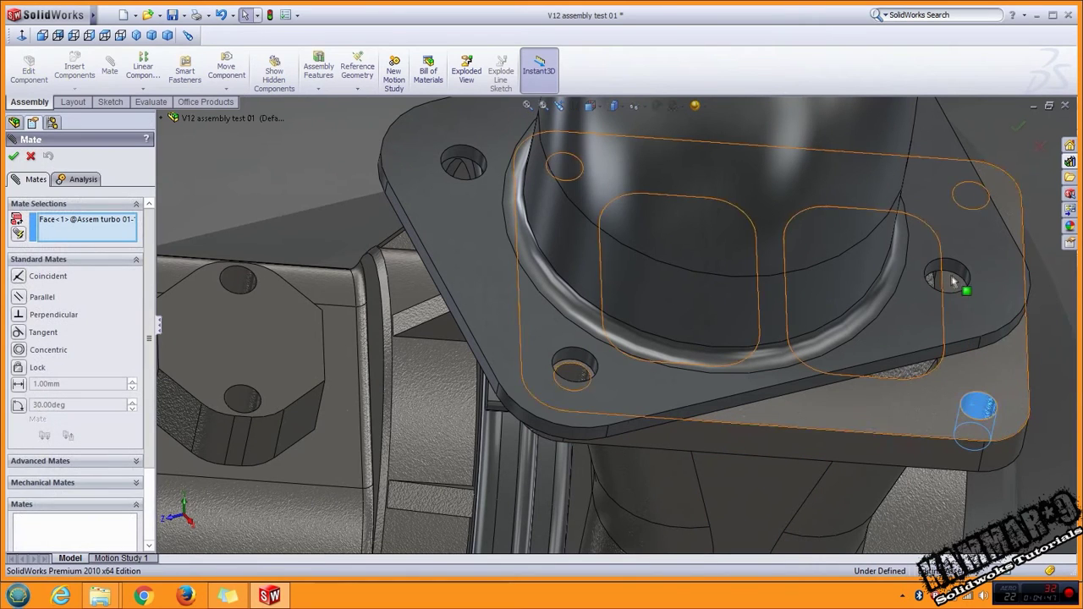
click(947, 283)
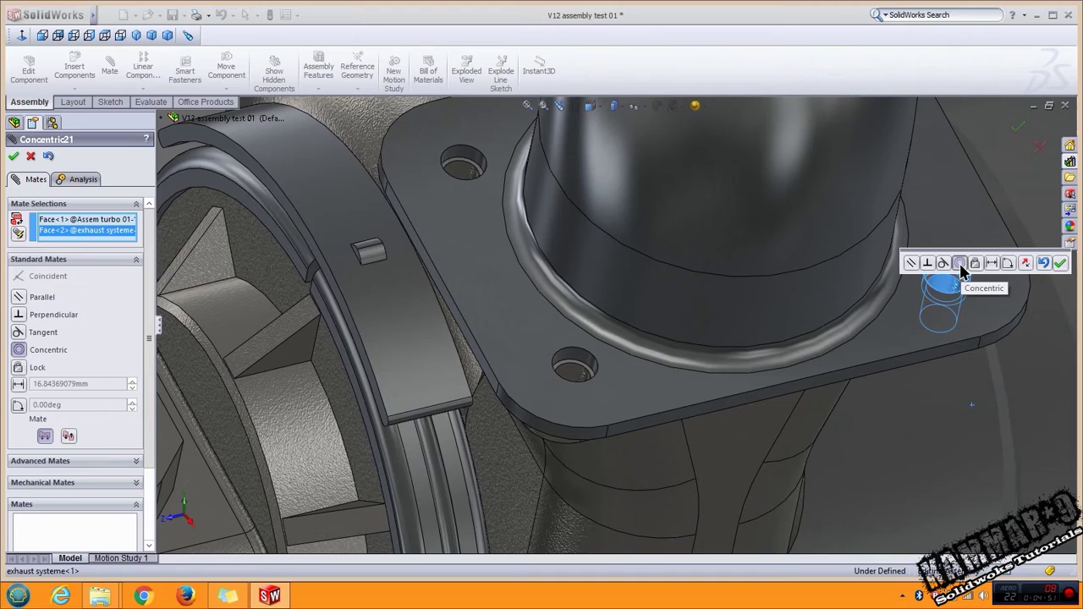
click(1062, 265)
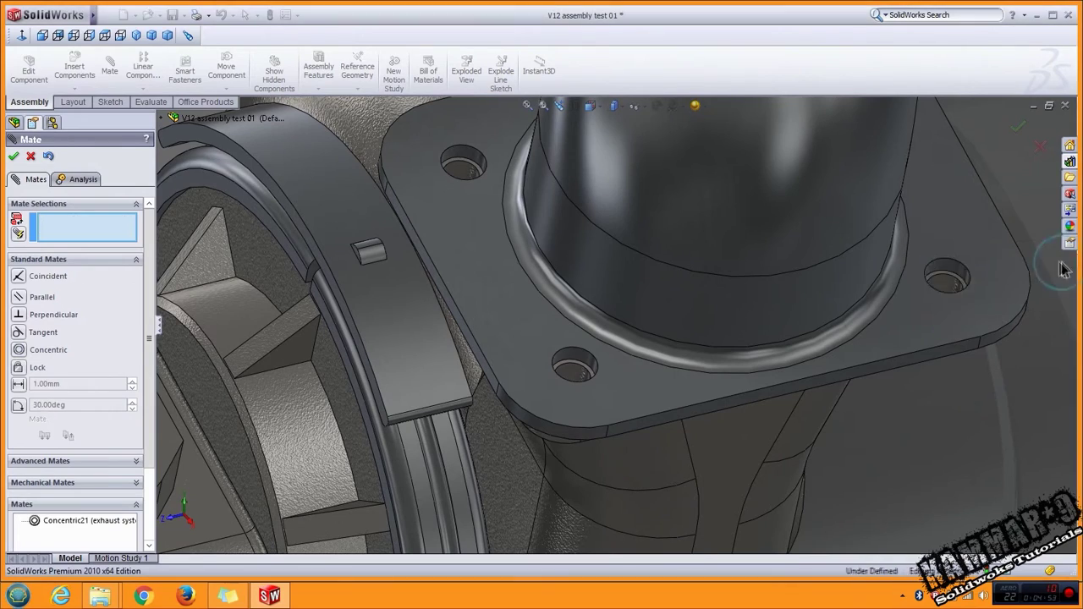
scroll(821, 350, up, 3)
scroll(696, 358, up, 3)
scroll(574, 351, up, 3)
scroll(573, 351, up, 3)
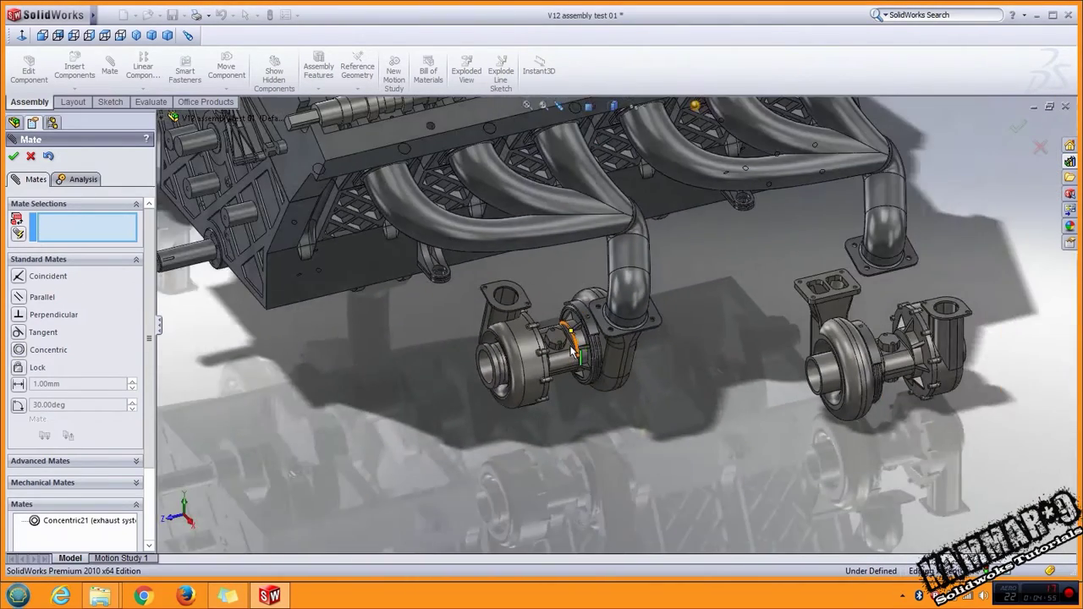
scroll(559, 365, up, 2)
scroll(719, 330, down, 3)
scroll(780, 302, down, 3)
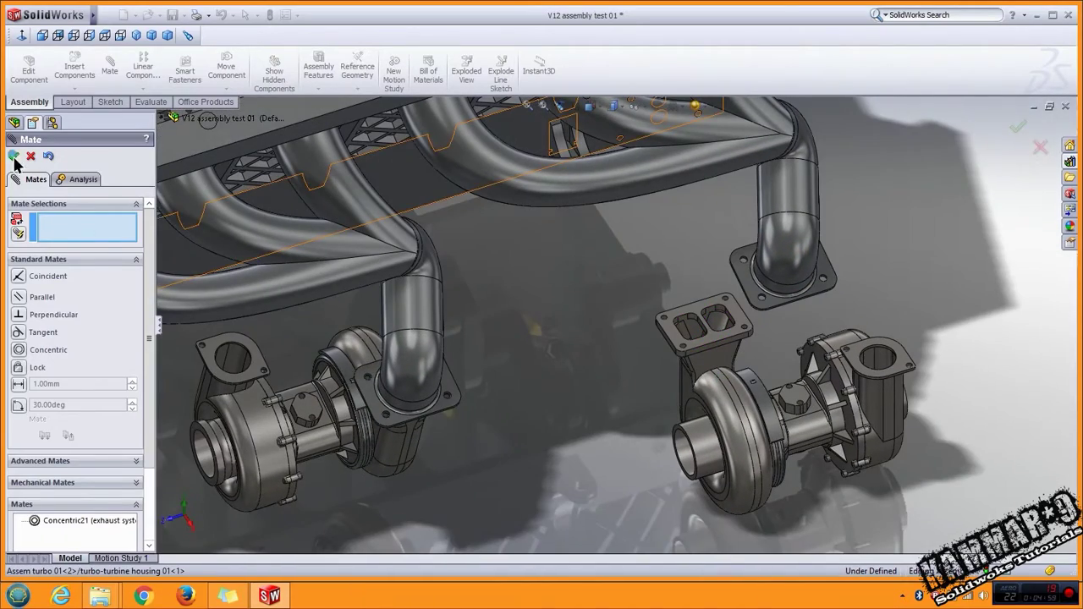
Step: Rotate the right-hand turbo into a new orientation with Rotate Component
click(13, 156)
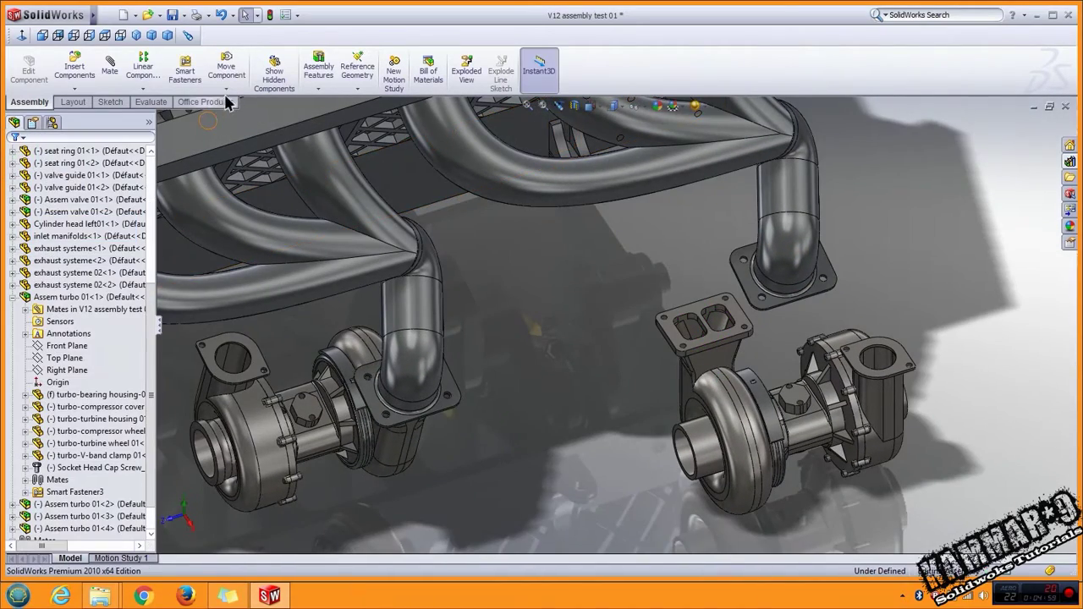
click(226, 88)
click(250, 110)
drag(861, 402, 125, 205)
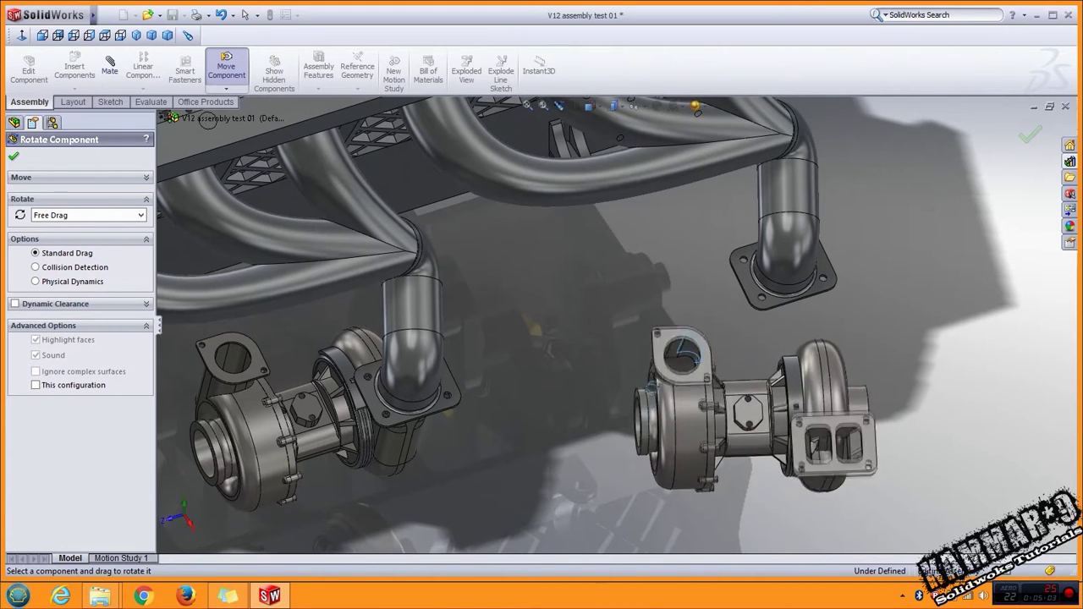
click(11, 157)
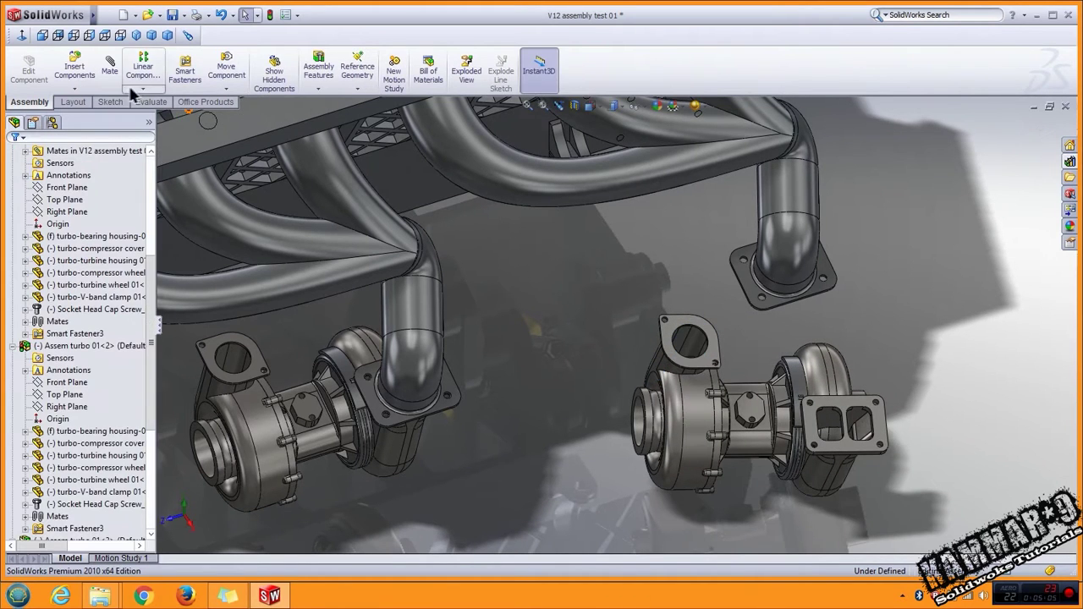
Step: Mate the right-hand turbo flange concentric with an exhaust flange bolt hole
click(110, 66)
scroll(897, 395, down, 3)
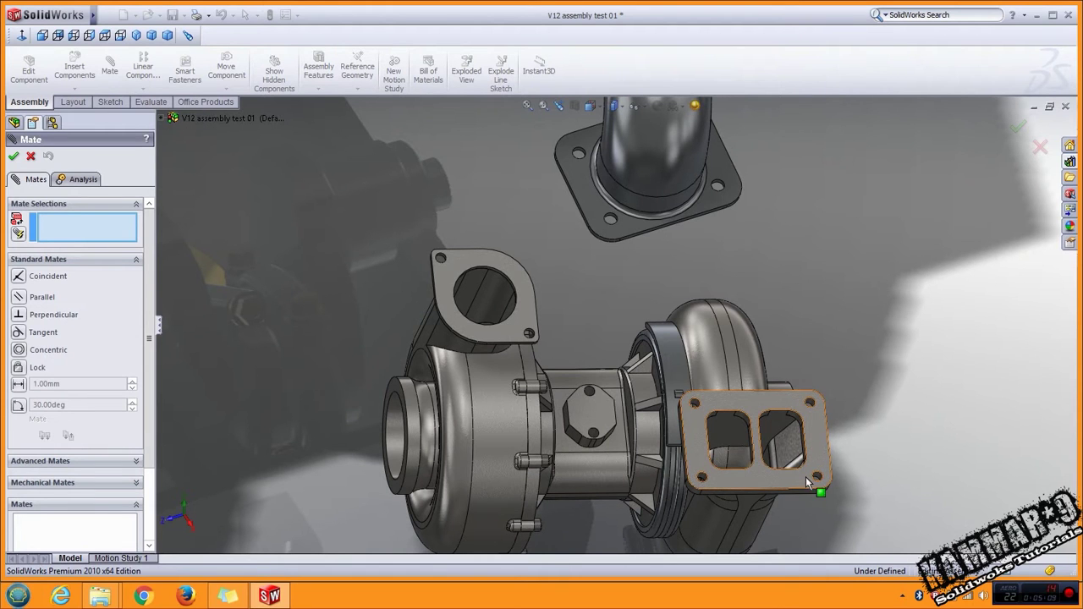
scroll(805, 476, down, 2)
click(791, 447)
scroll(792, 447, up, 4)
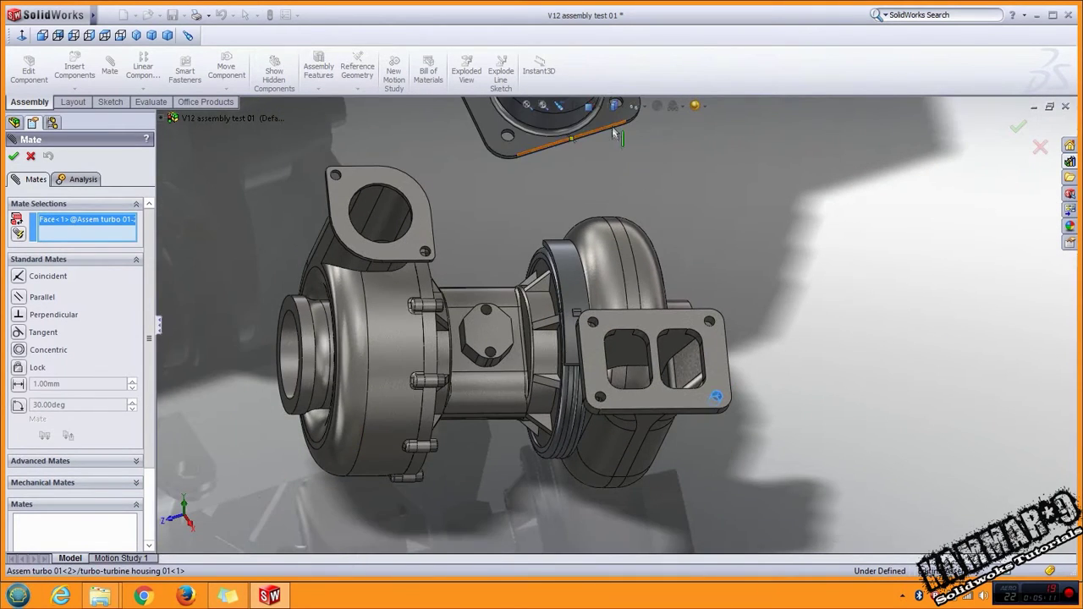
scroll(596, 260, down, 5)
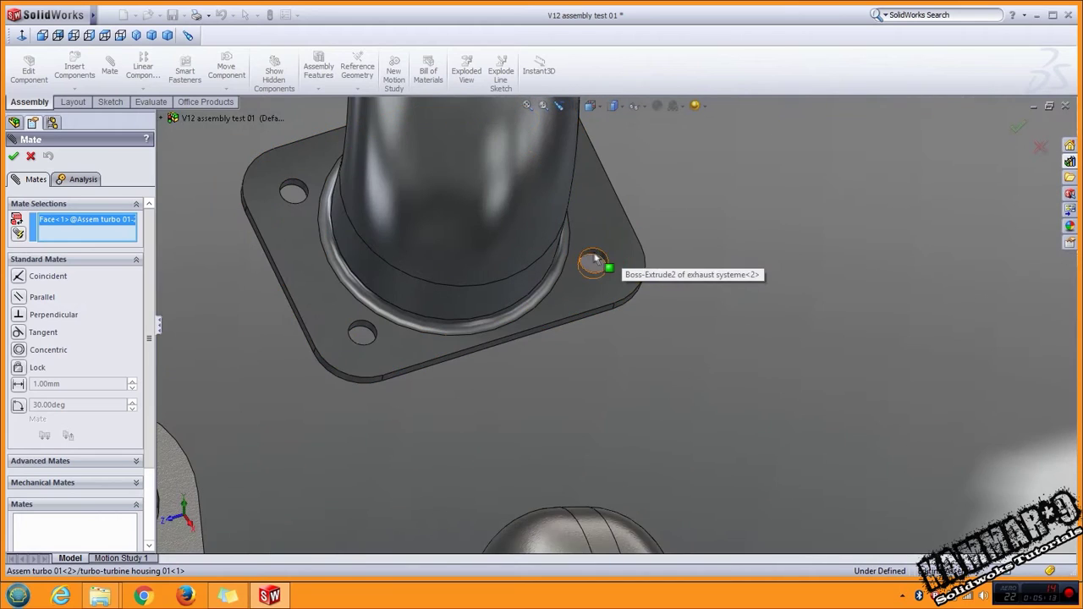
click(596, 260)
click(774, 247)
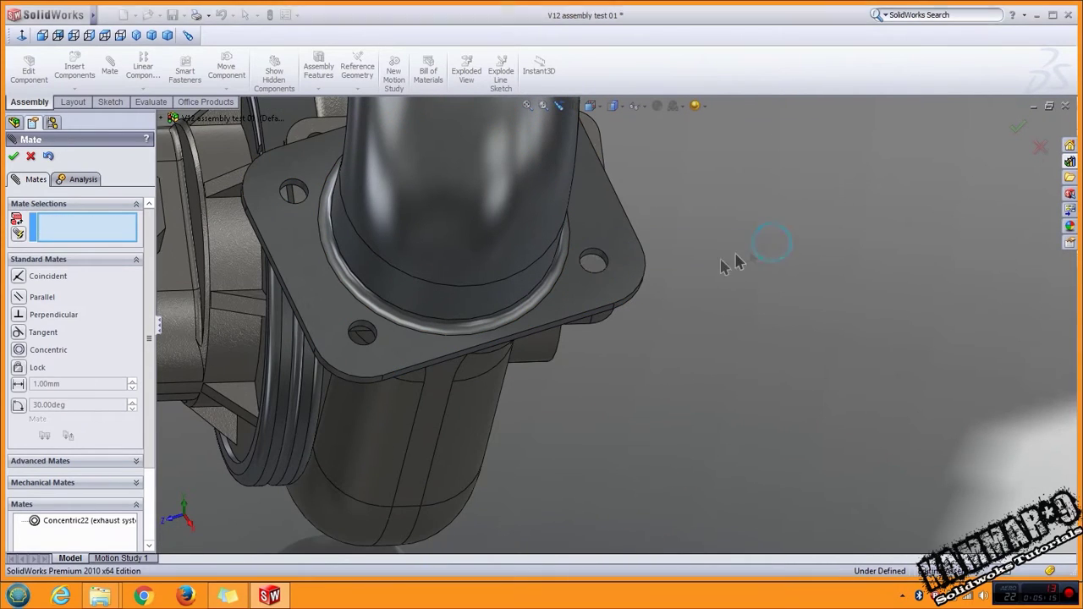
Step: Slide the turbo under the exhaust flange and align a second bolt hole pair concentrically
drag(437, 411, 441, 567)
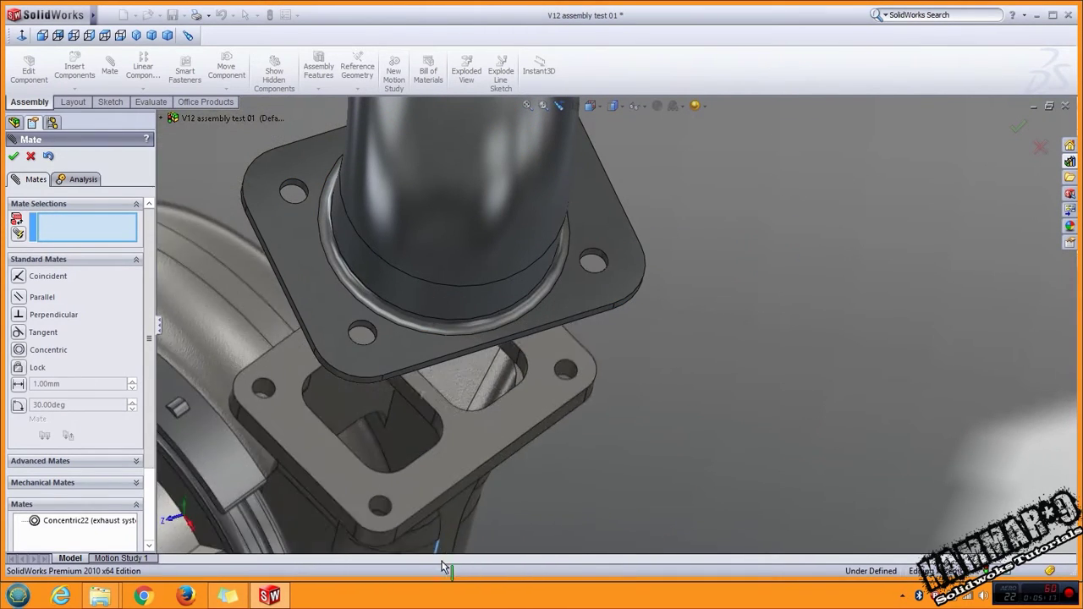
click(374, 514)
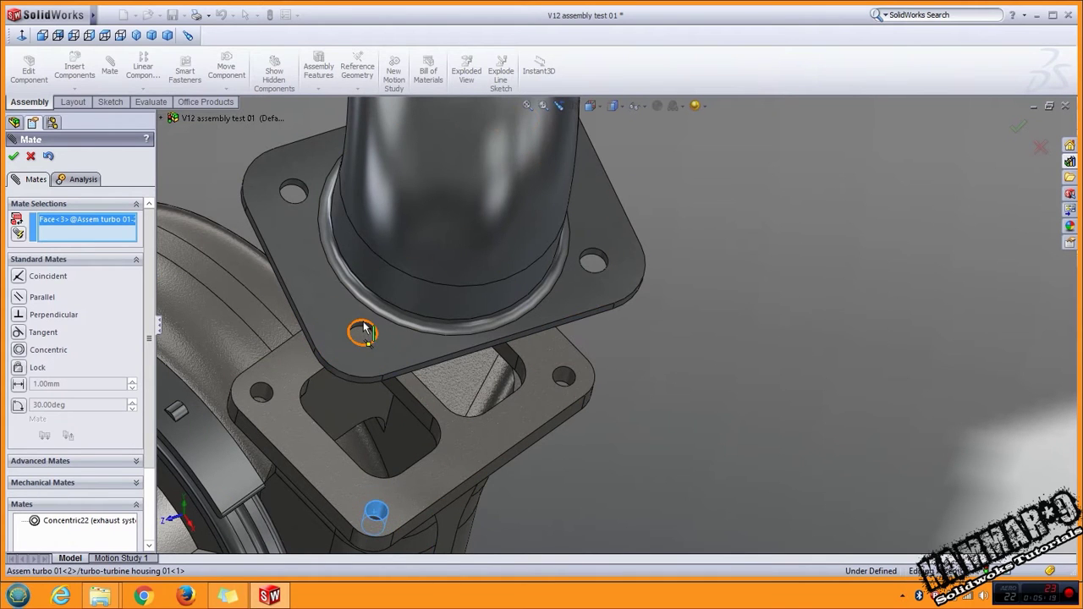
click(358, 331)
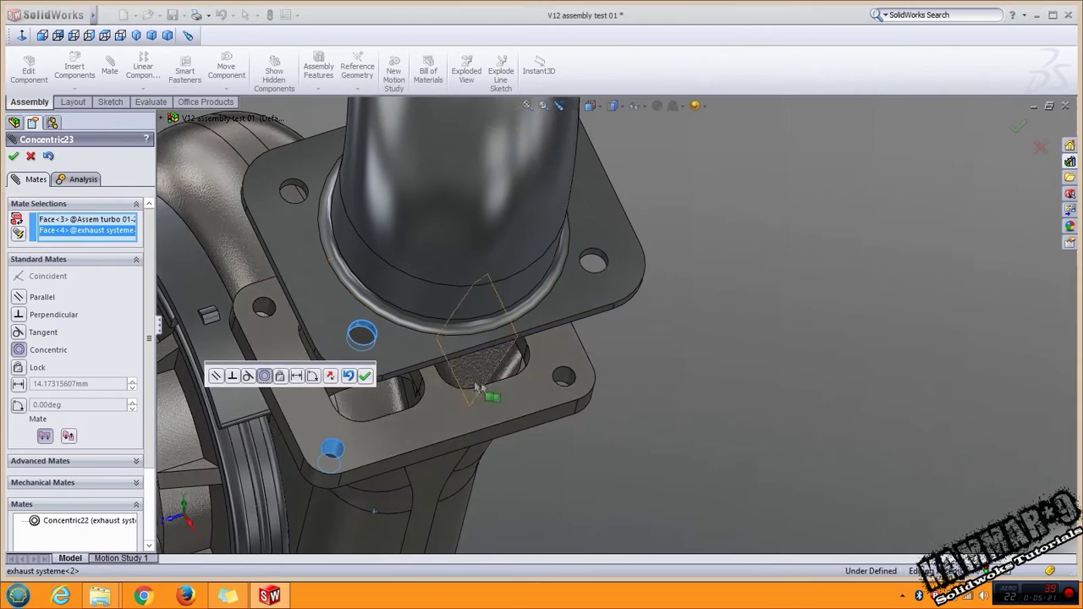
click(364, 375)
Step: Seat the turbo flange face flush against the exhaust flange with a Coincident mate
click(422, 383)
mouse_move(423, 382)
middle_down()
mouse_move(443, 164)
mouse_move(512, 198)
middle_up()
click(512, 196)
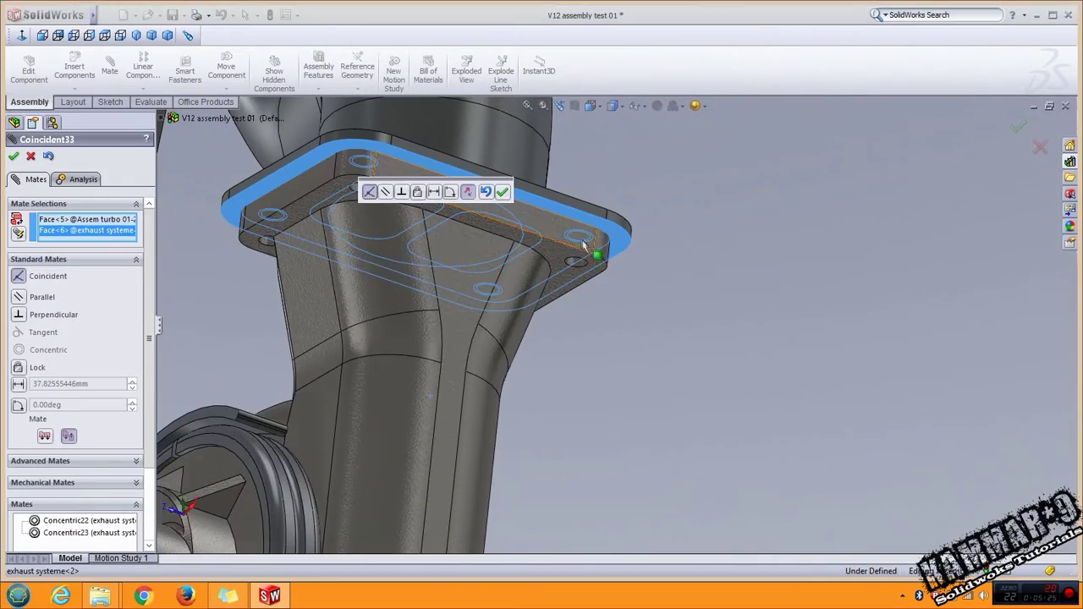
click(505, 194)
scroll(392, 269, up, 5)
Step: Align two lower-turbo flange bolt holes with the exhaust flange holes using Concentric mates
scroll(393, 269, up, 4)
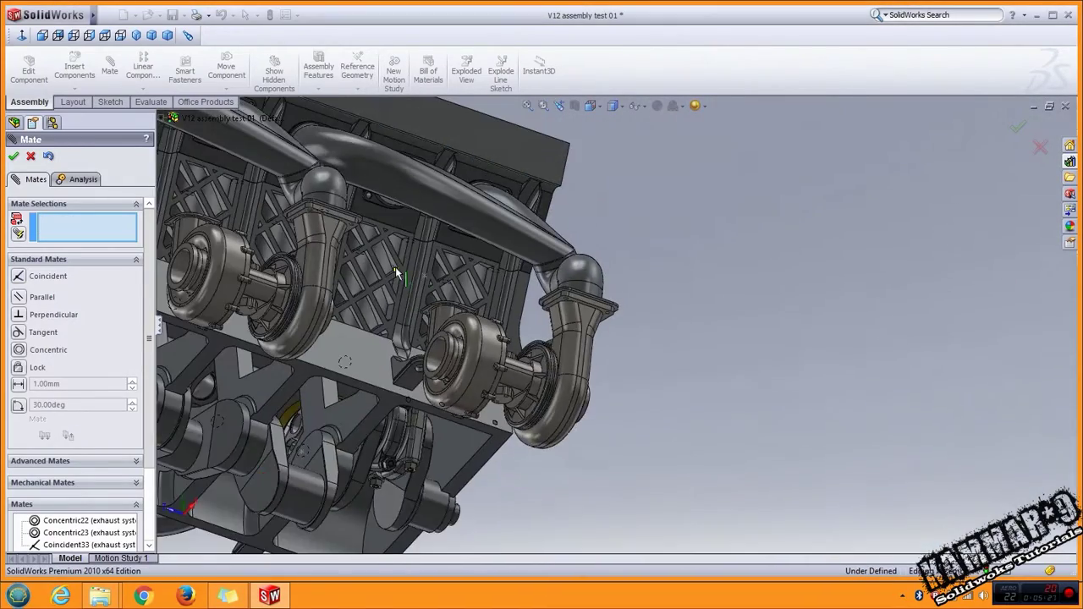
scroll(394, 269, up, 3)
mouse_move(394, 269)
middle_down()
mouse_move(392, 354)
mouse_move(461, 385)
middle_up()
scroll(393, 354, up, 3)
scroll(461, 385, down, 3)
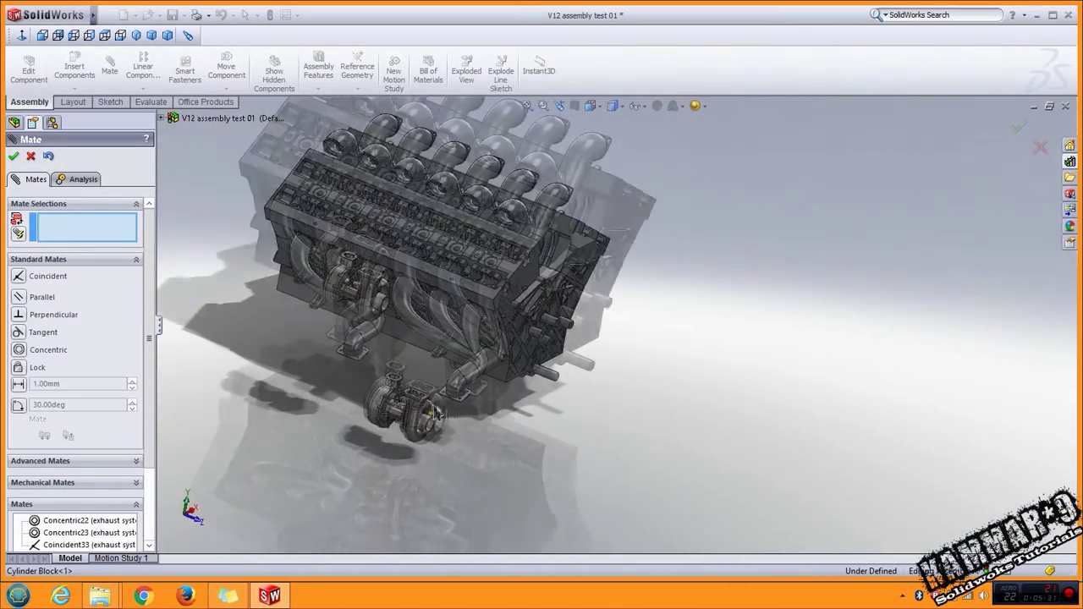
scroll(461, 385, down, 3)
scroll(461, 385, down, 2)
scroll(470, 376, down, 2)
scroll(483, 359, down, 2)
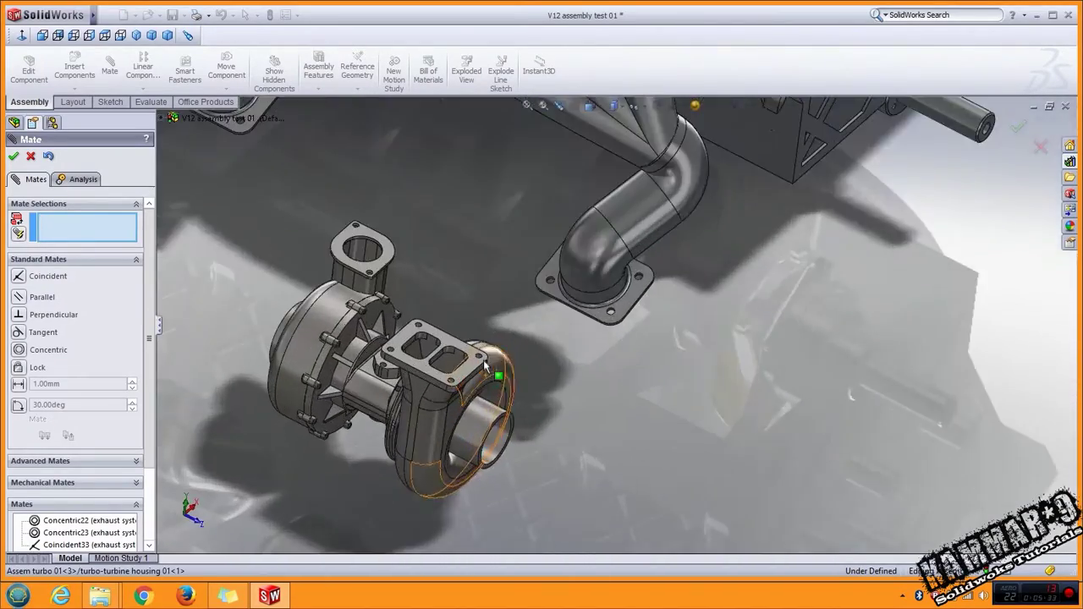
scroll(498, 347, down, 2)
scroll(497, 347, down, 2)
scroll(489, 363, down, 2)
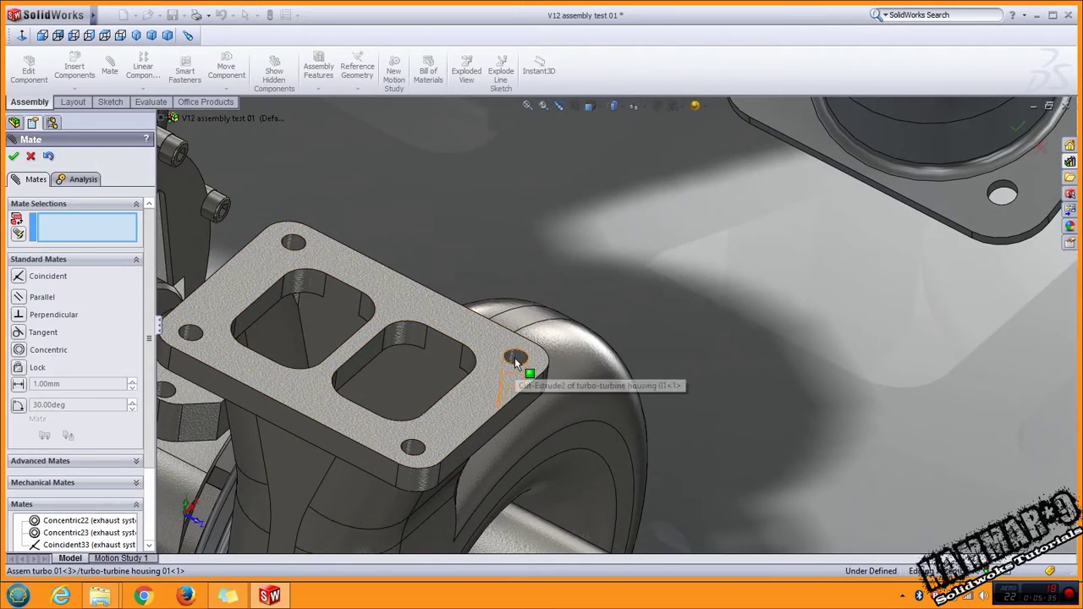
click(514, 357)
scroll(690, 364, up, 3)
scroll(837, 212, down, 3)
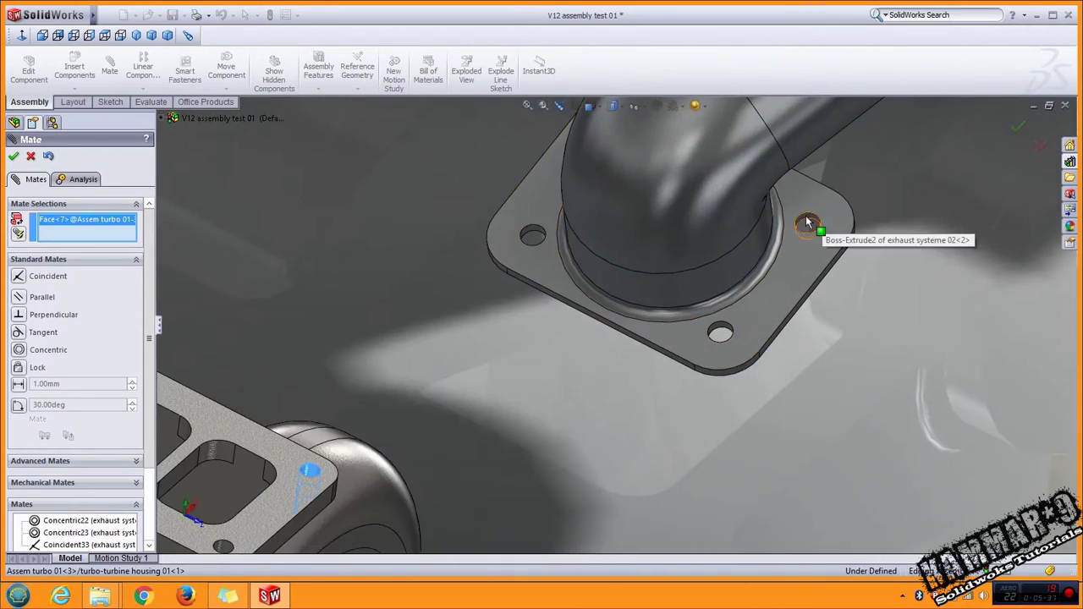
click(808, 222)
click(967, 199)
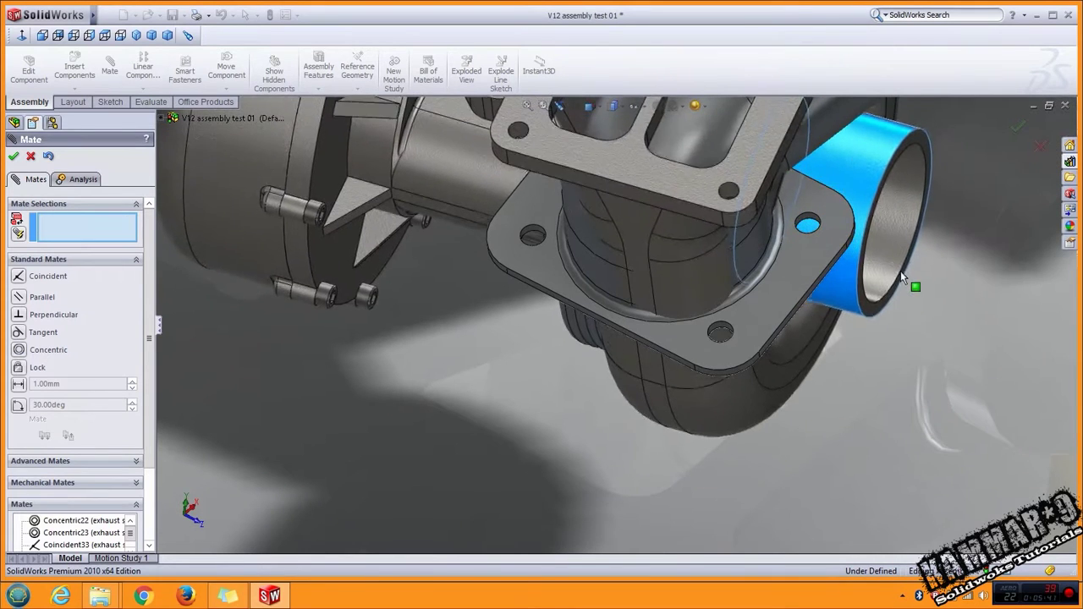
click(728, 194)
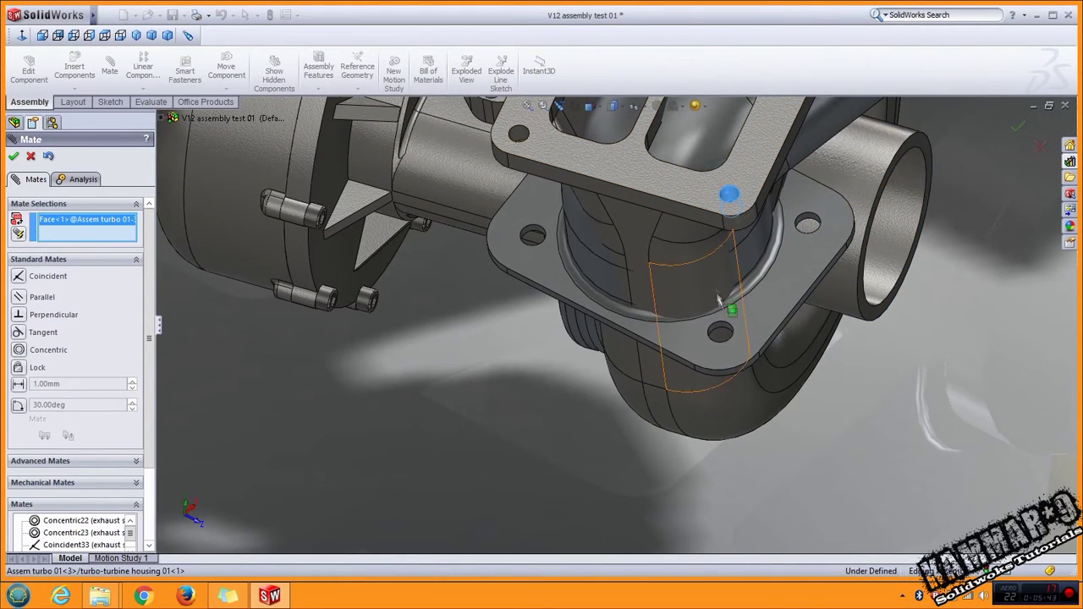
click(720, 332)
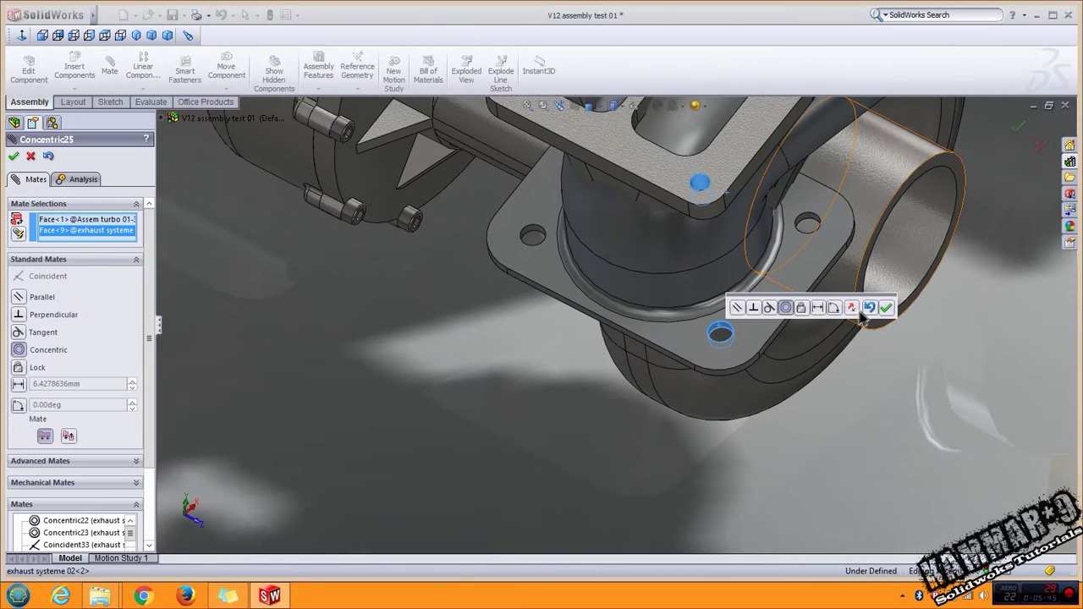
click(886, 311)
Step: Seat the lower turbo's top flange flush on the exhaust flange (Coincident34)
click(772, 306)
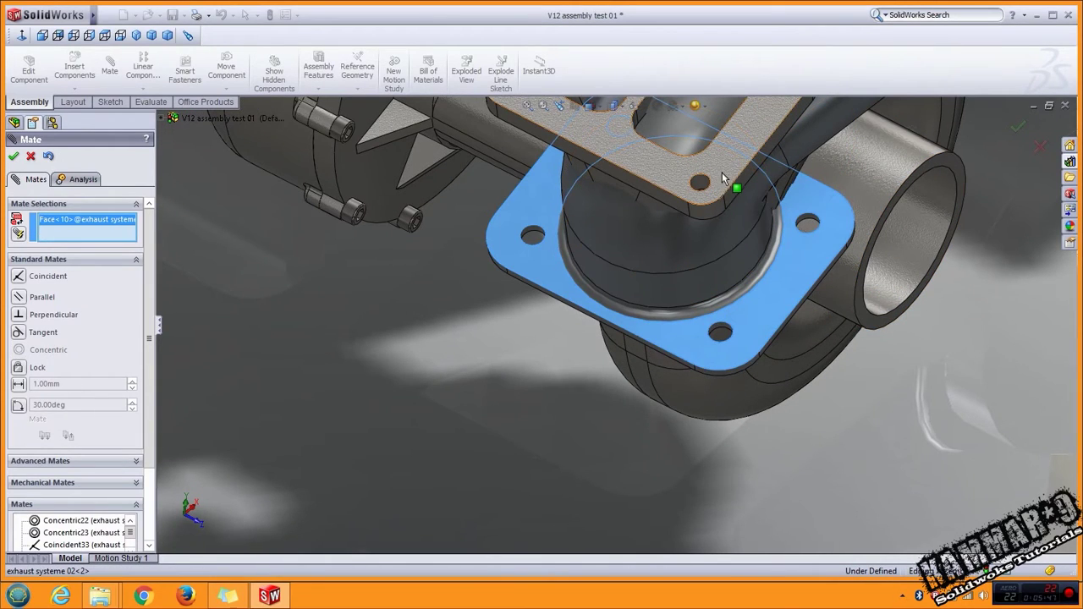
click(723, 178)
click(764, 309)
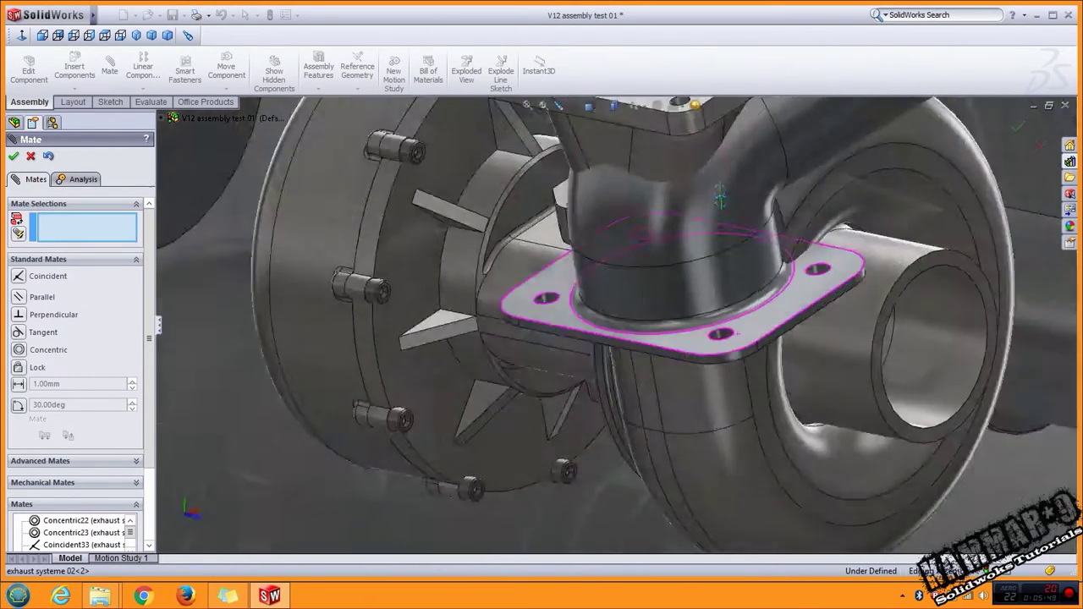
middle_drag(753, 321, 733, 275)
click(755, 344)
middle_drag(755, 344, 706, 343)
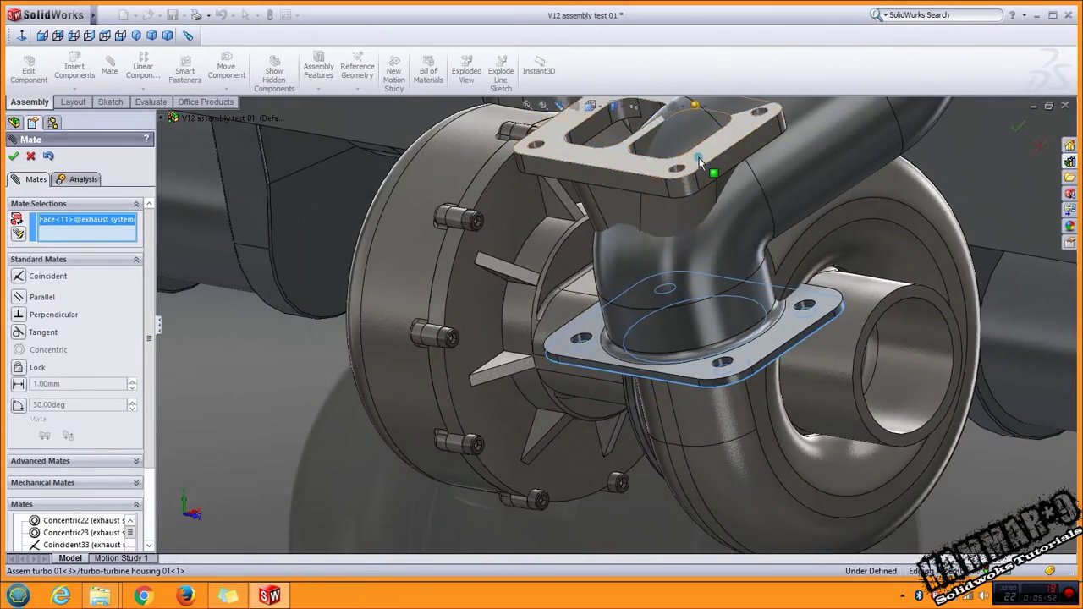
click(695, 169)
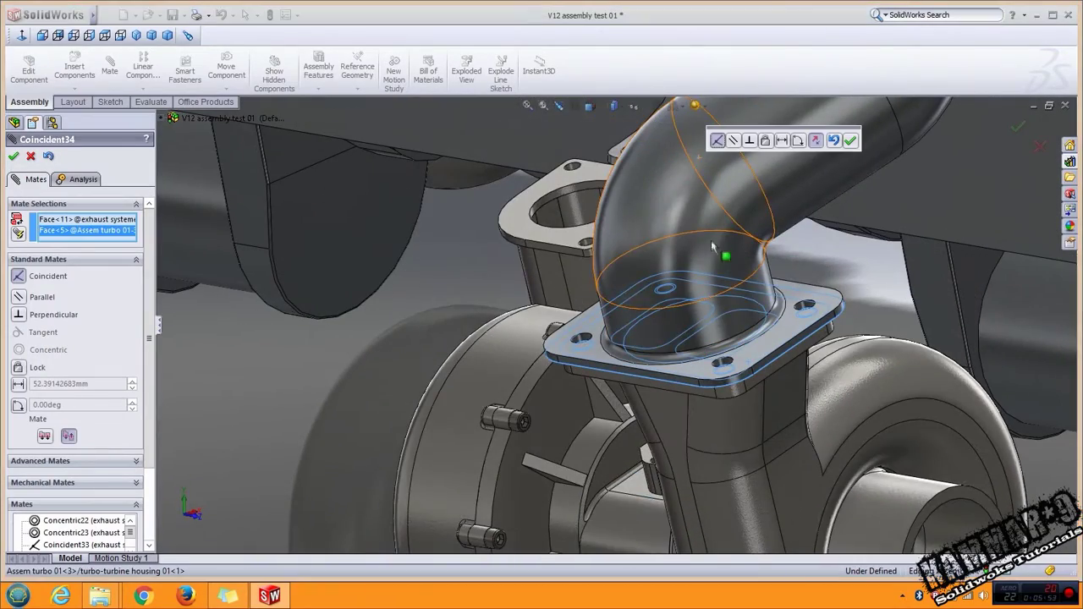
middle_drag(805, 172, 742, 265)
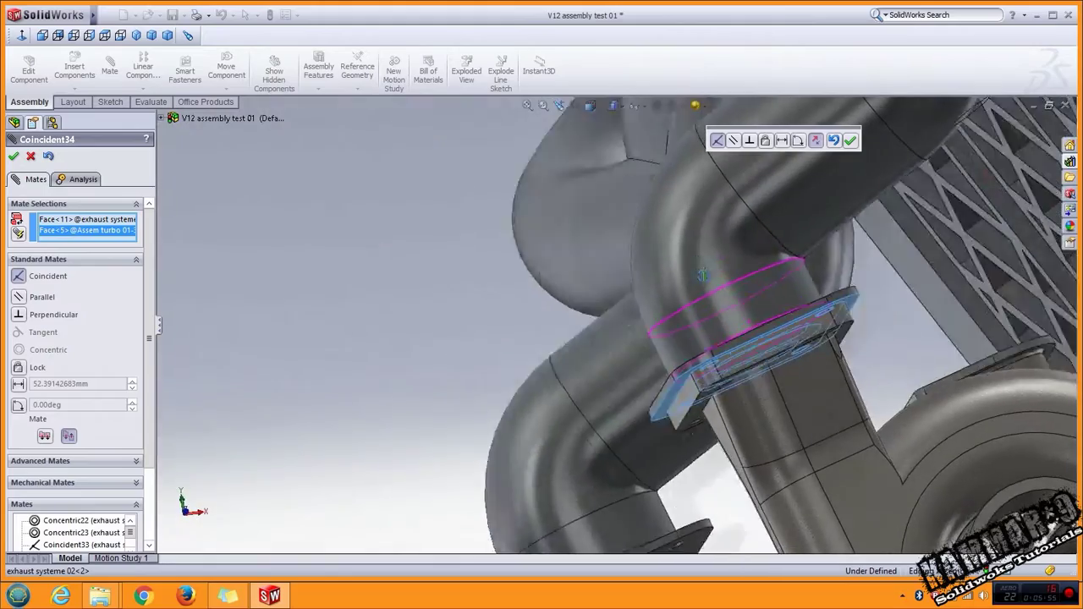
key(Return)
Step: Mate the next turbo's top flange face flush with the exhaust pipe's lower flange (Coincident35)
scroll(744, 279, up, 5)
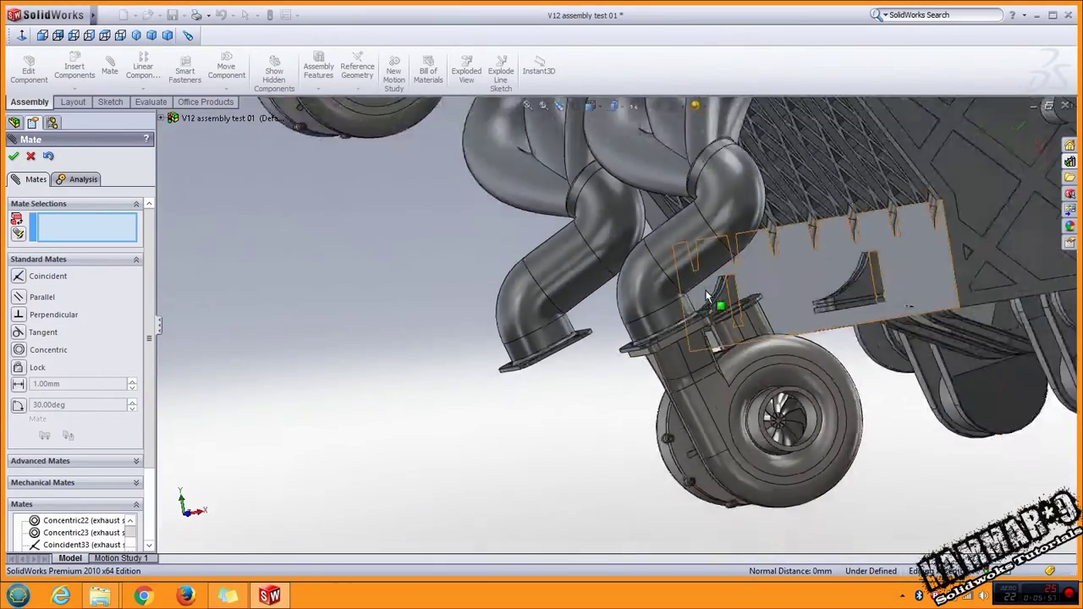
scroll(660, 296, up, 3)
middle_drag(617, 325, 541, 279)
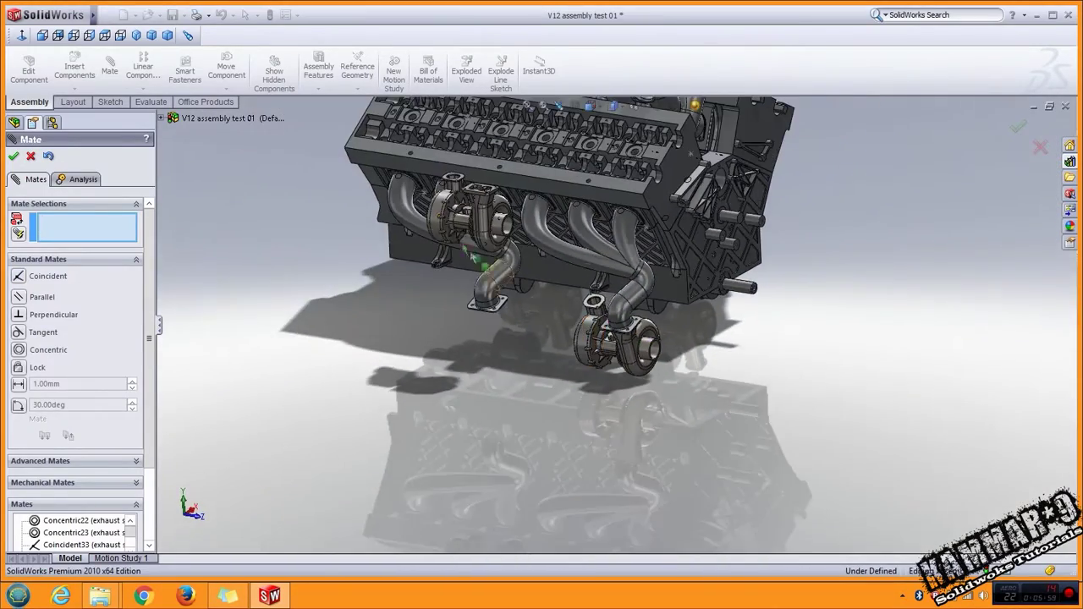
scroll(541, 279, down, 2)
scroll(470, 236, down, 2)
scroll(543, 201, down, 2)
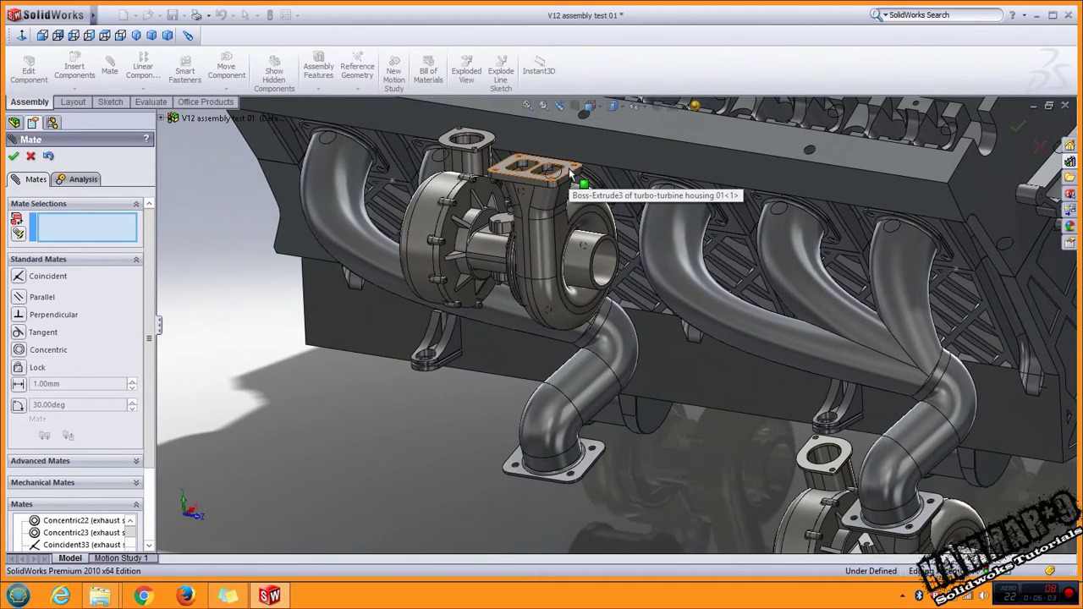
click(570, 174)
click(587, 476)
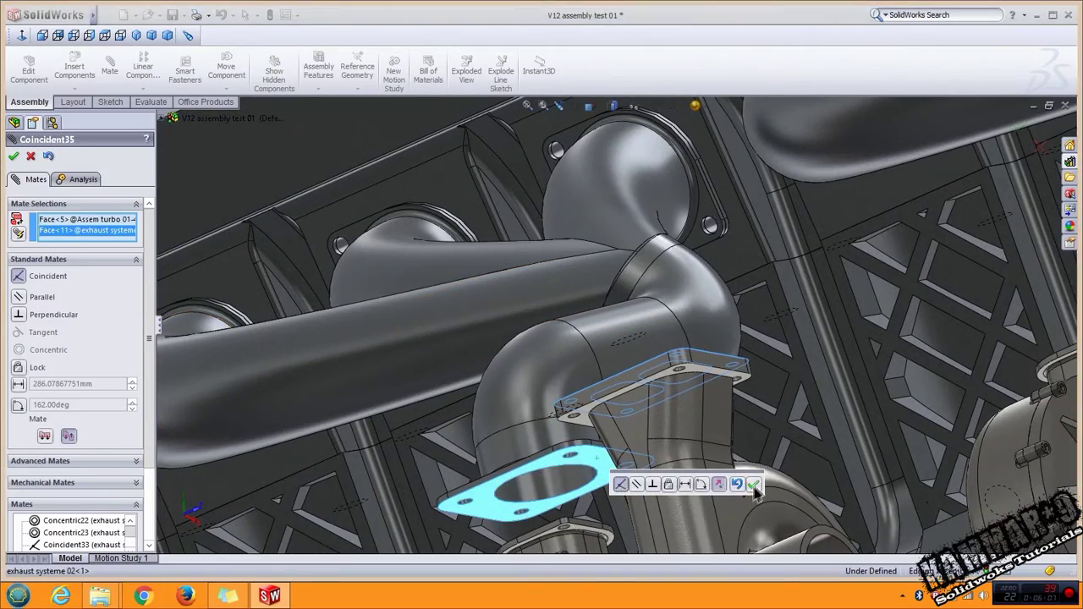
click(753, 485)
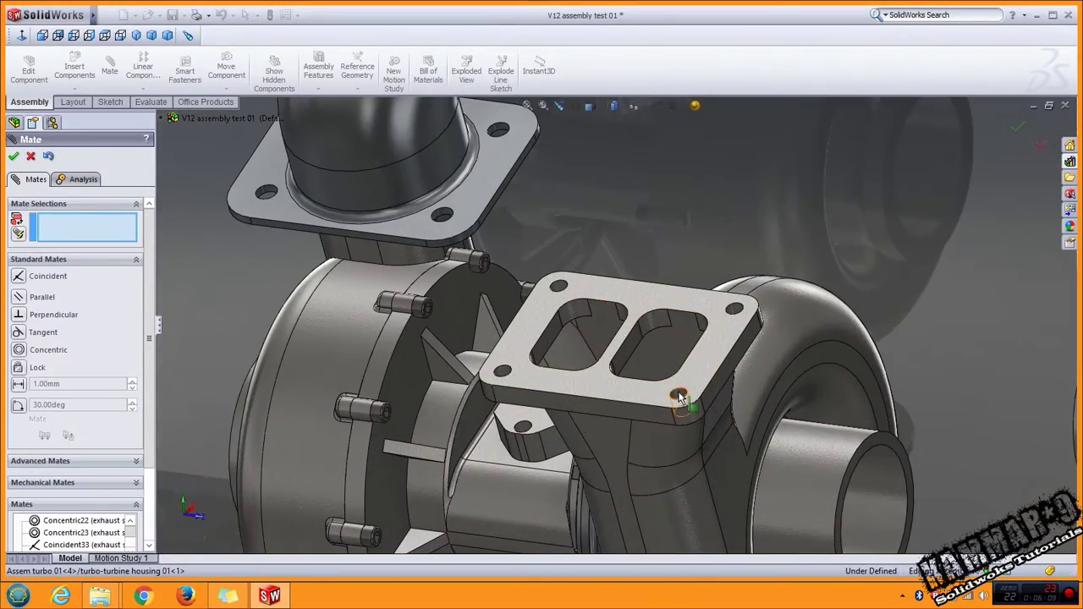
Step: Align two turbo bolt holes concentric with the exhaust systeme 02 flange holes and finish mating
click(451, 219)
click(438, 206)
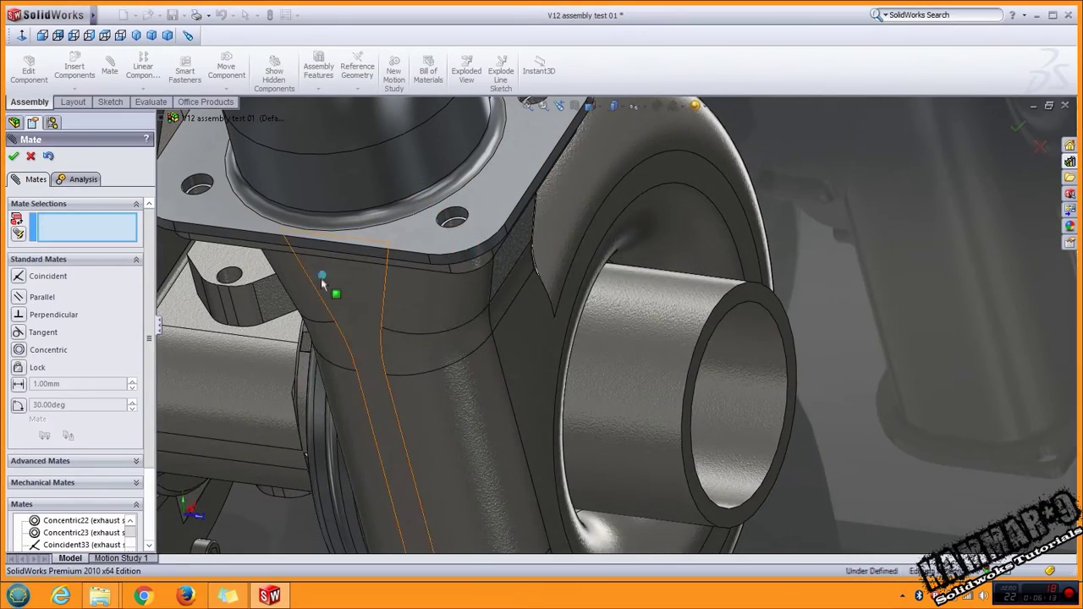
mouse_move(330, 336)
middle_down()
mouse_move(338, 395)
mouse_move(332, 320)
middle_up()
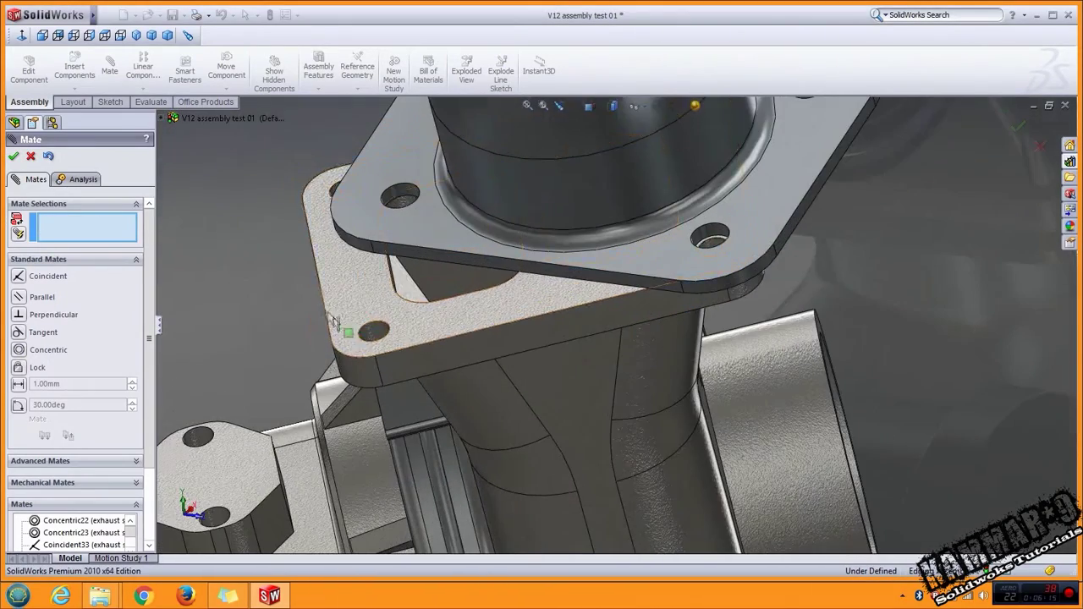
click(372, 334)
click(397, 189)
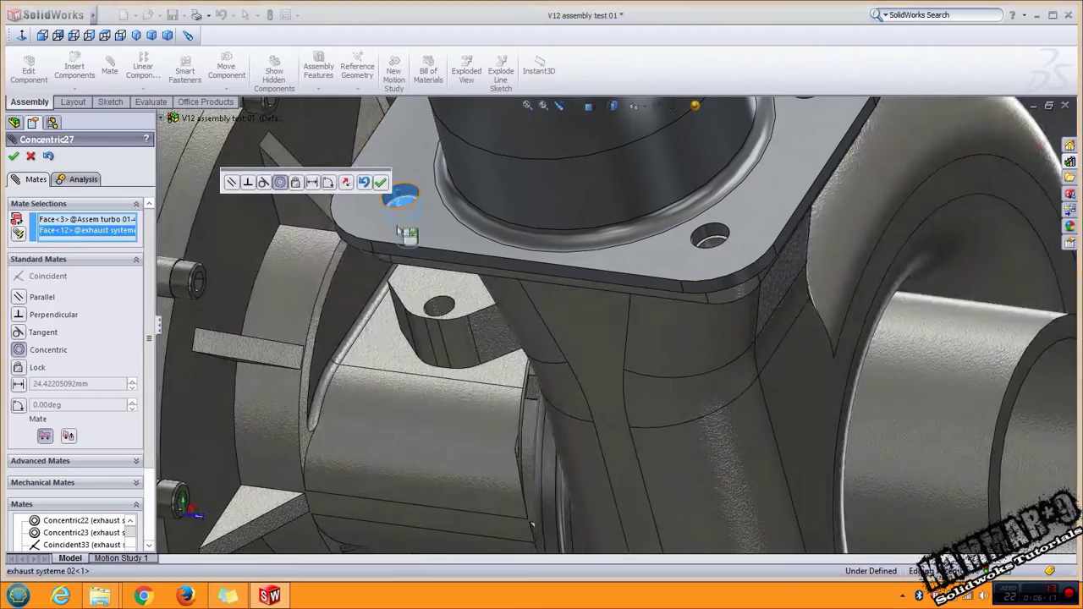
click(378, 185)
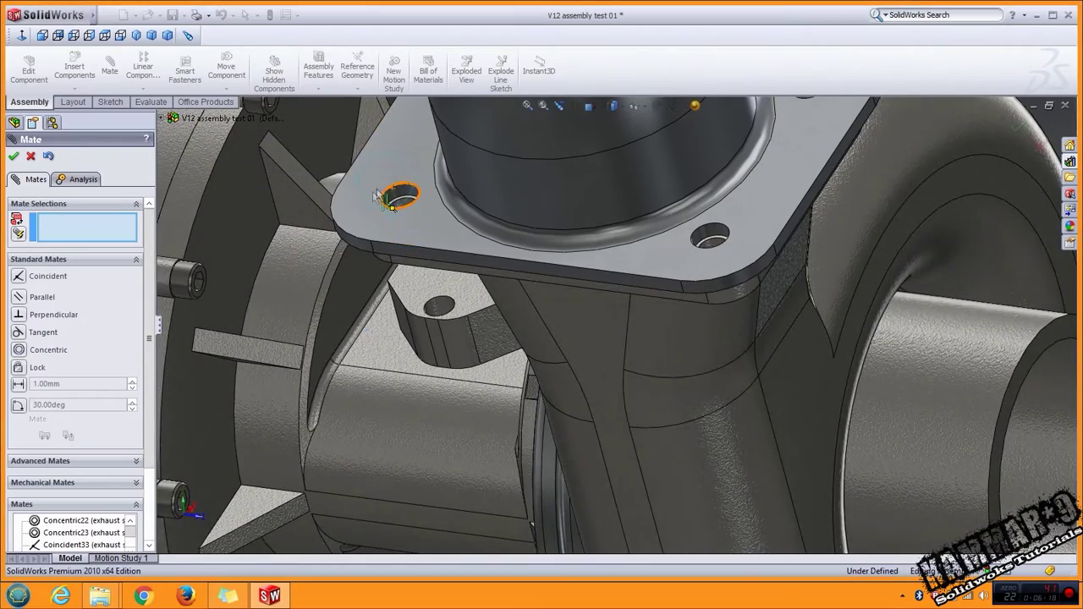
click(15, 156)
Step: Orbit around the engine and view the V12 straight from the top
scroll(423, 339, up, 10)
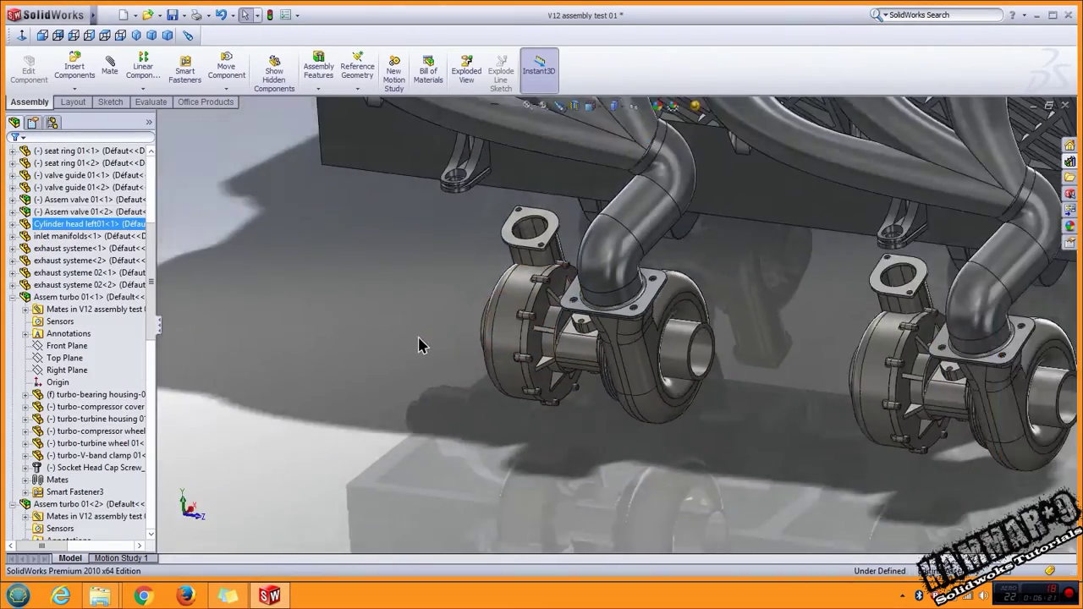
scroll(421, 345, up, 5)
mouse_move(427, 343)
middle_down()
mouse_move(668, 391)
mouse_move(542, 321)
middle_up()
click(40, 37)
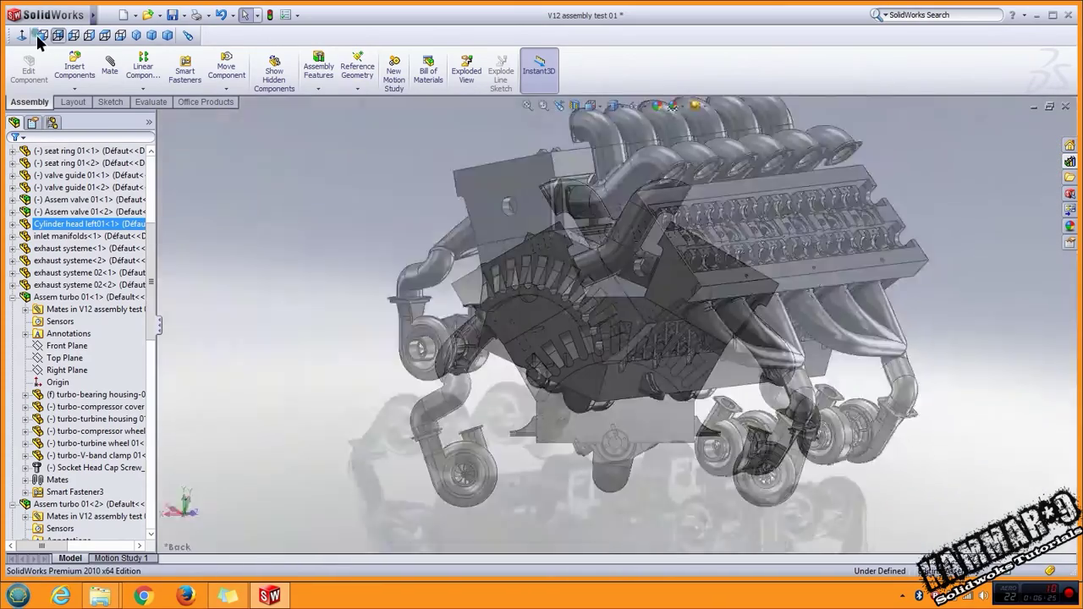
click(40, 36)
scroll(694, 514, down, 2)
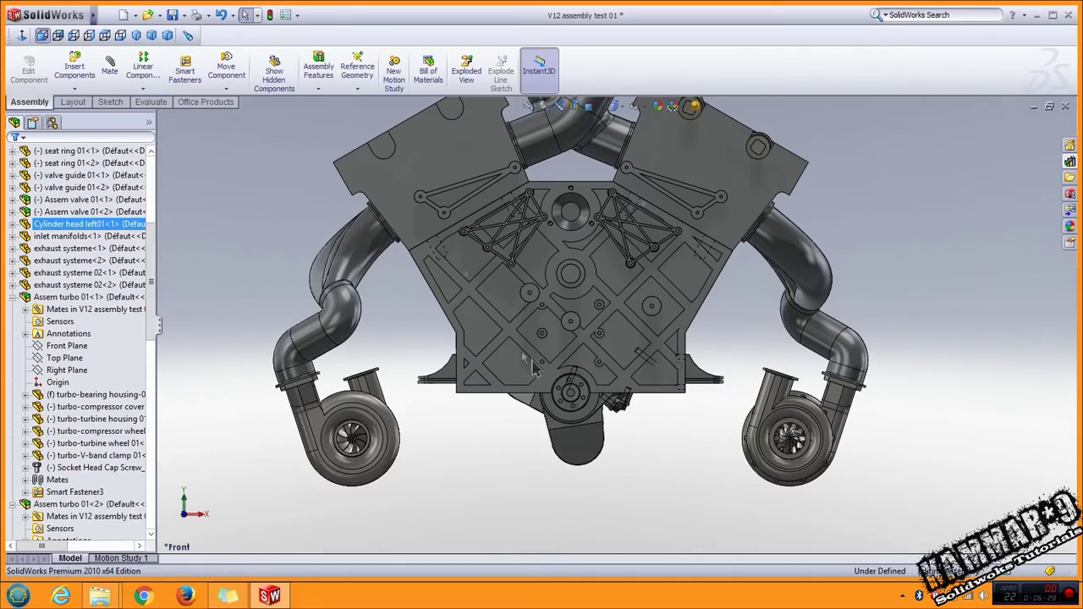
scroll(476, 323, up, 2)
mouse_move(476, 322)
middle_down()
mouse_move(558, 254)
mouse_move(356, 250)
middle_up()
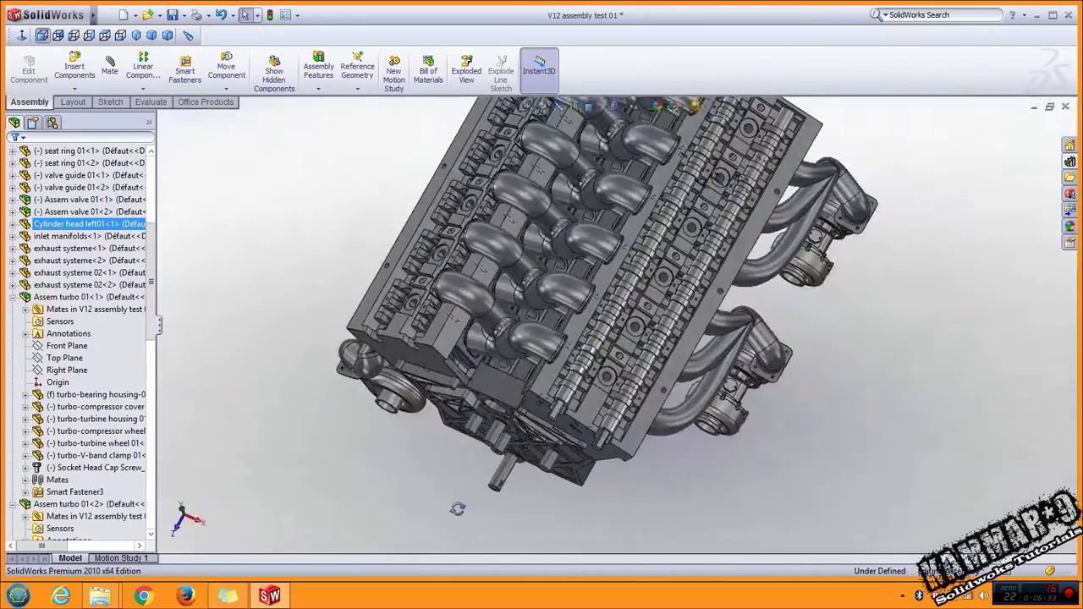
click(104, 35)
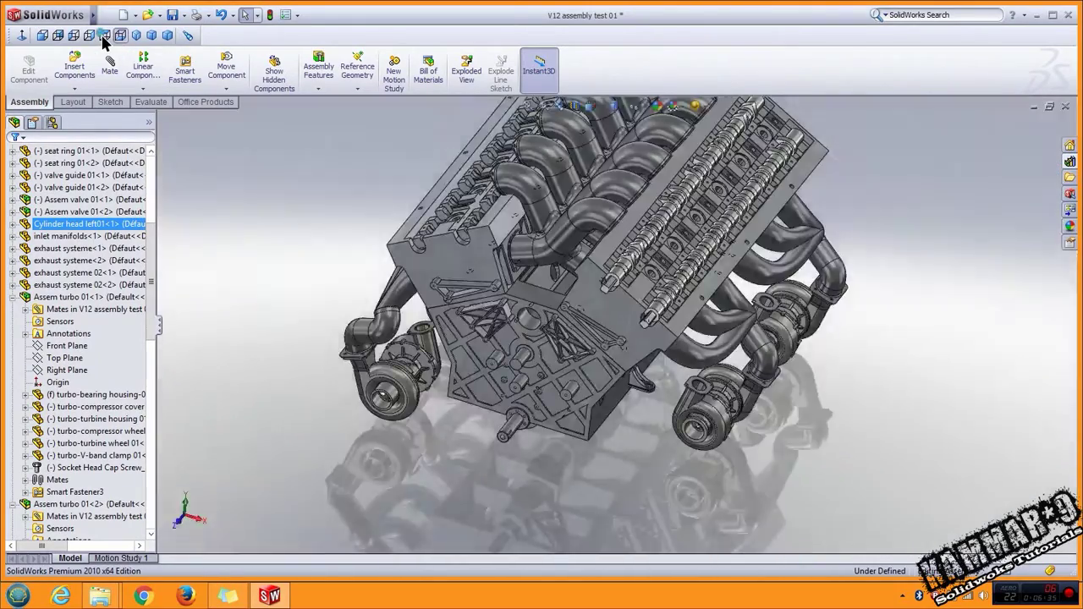
click(104, 35)
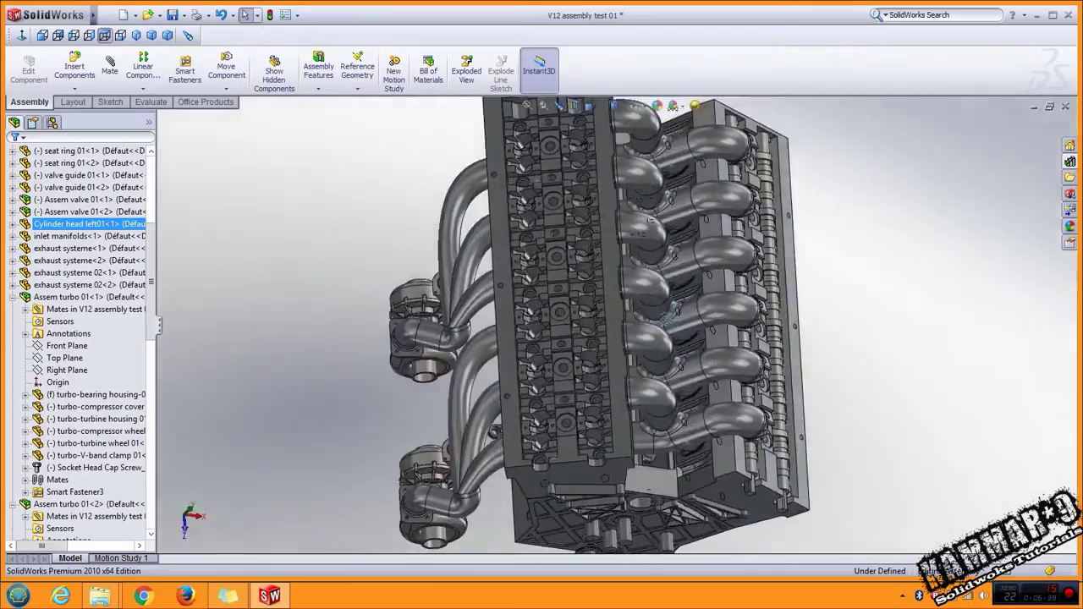
Step: Fit the whole engine to the screen and orbit to an angled 3-D view of its front
mouse_move(634, 418)
middle_down()
mouse_move(584, 206)
mouse_move(638, 416)
mouse_move(641, 404)
middle_up()
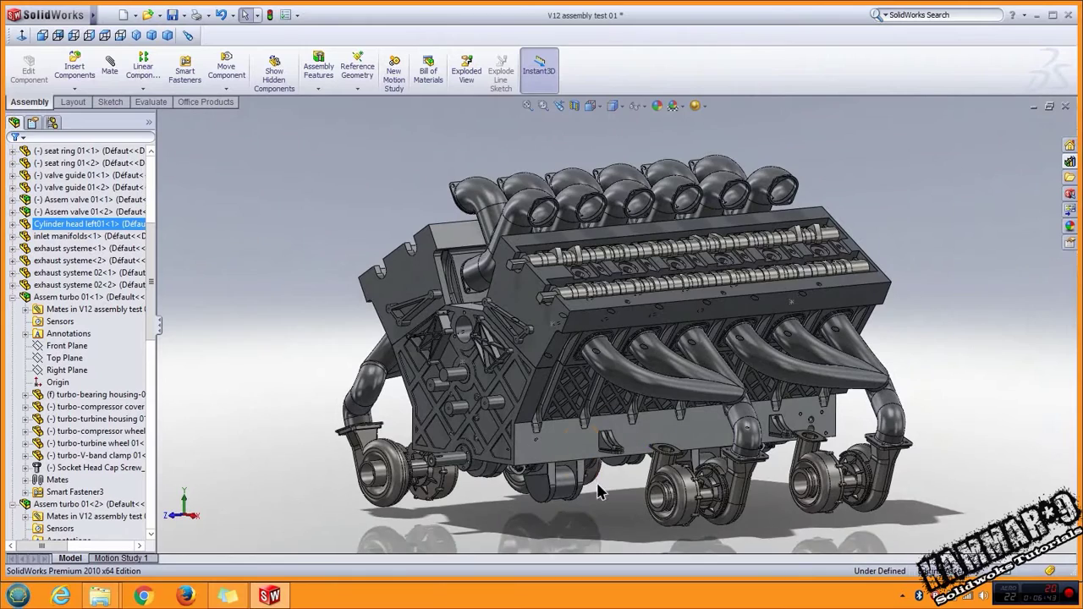
scroll(590, 480, down, 3)
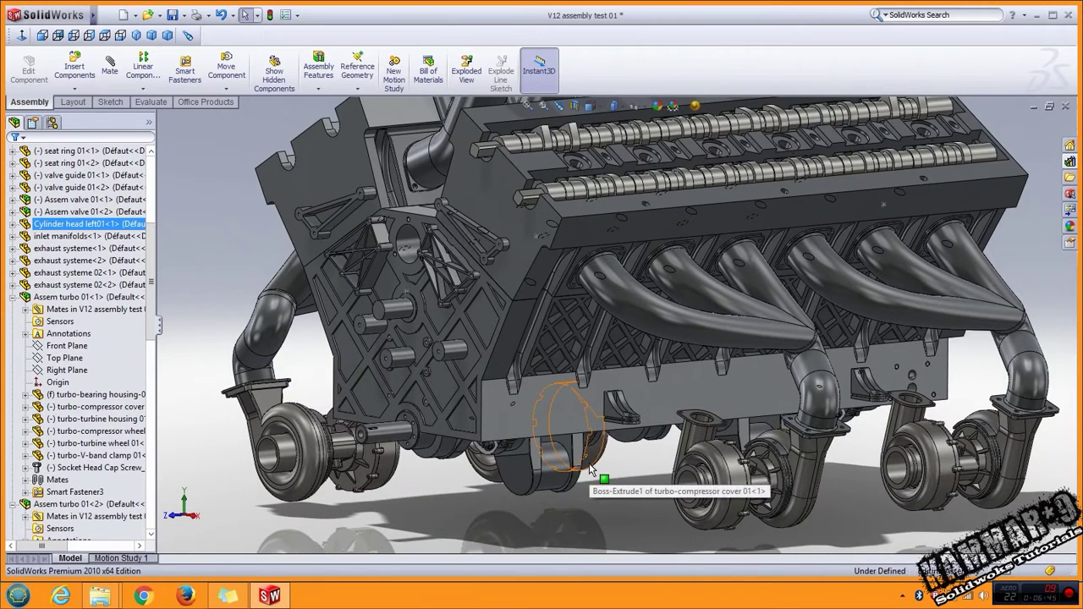
key(f)
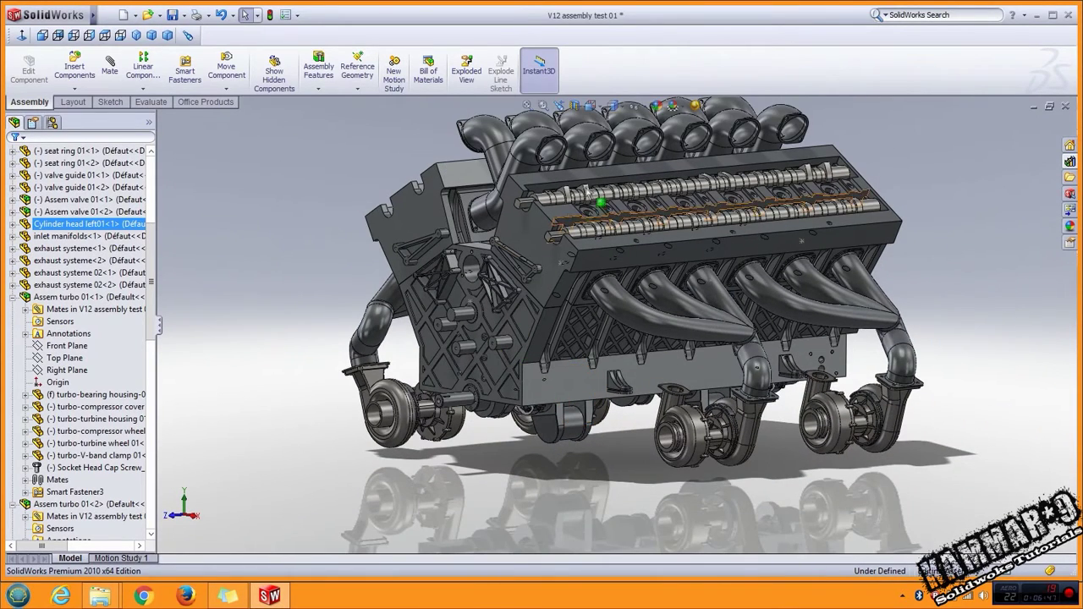
mouse_move(633, 181)
middle_down()
mouse_move(604, 281)
mouse_move(533, 299)
mouse_move(530, 372)
middle_up()
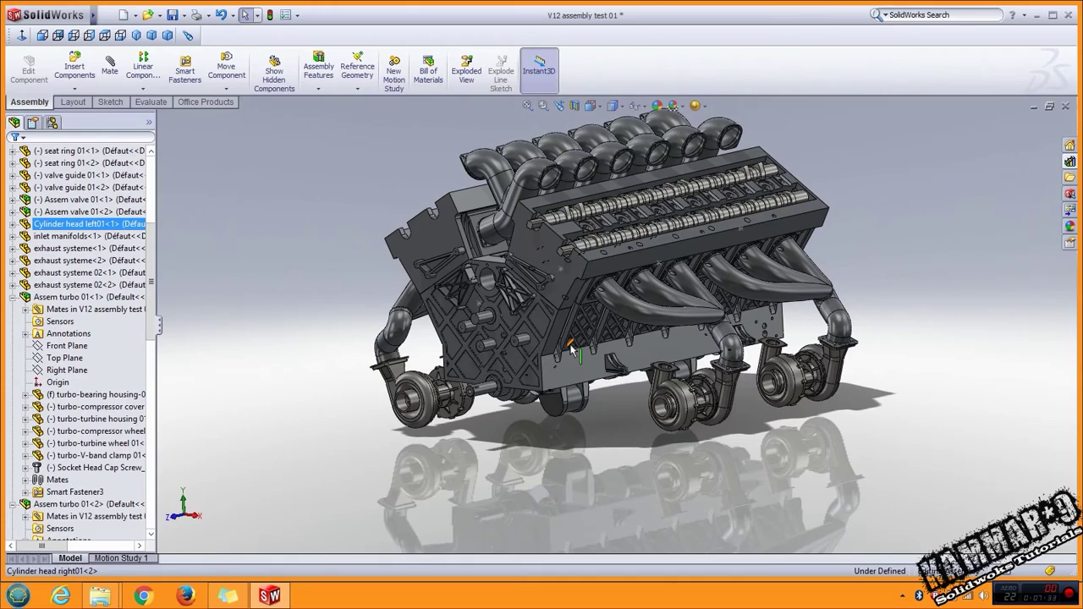
Step: Zoom under the block and drag a connecting rod to a new crank position
scroll(571, 348, down, 2)
scroll(542, 355, down, 3)
scroll(514, 362, down, 3)
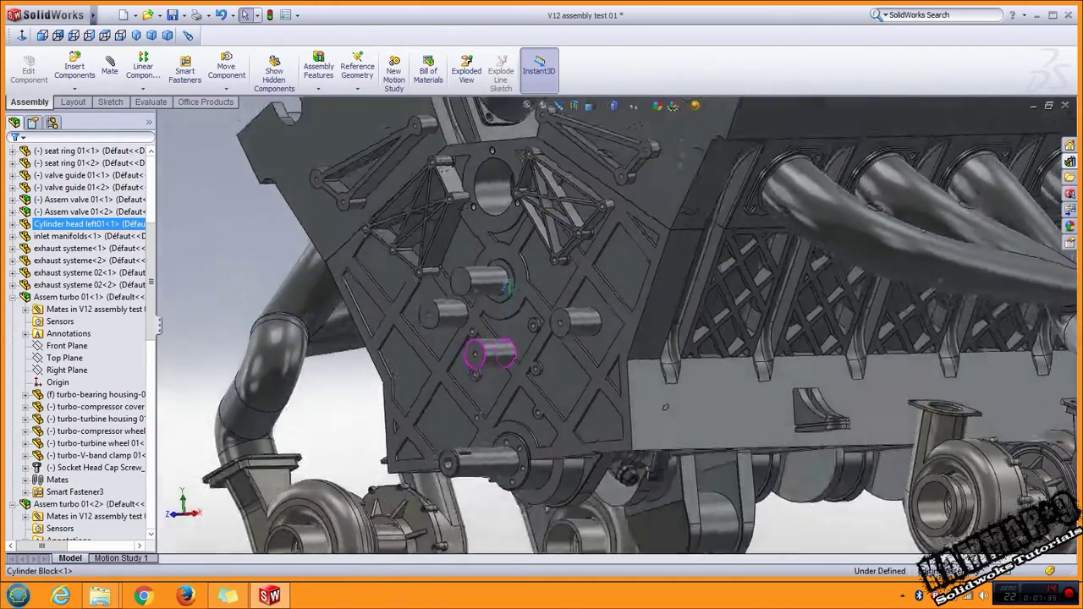
scroll(459, 290, down, 2)
middle_drag(507, 250, 602, 376)
scroll(602, 376, down, 3)
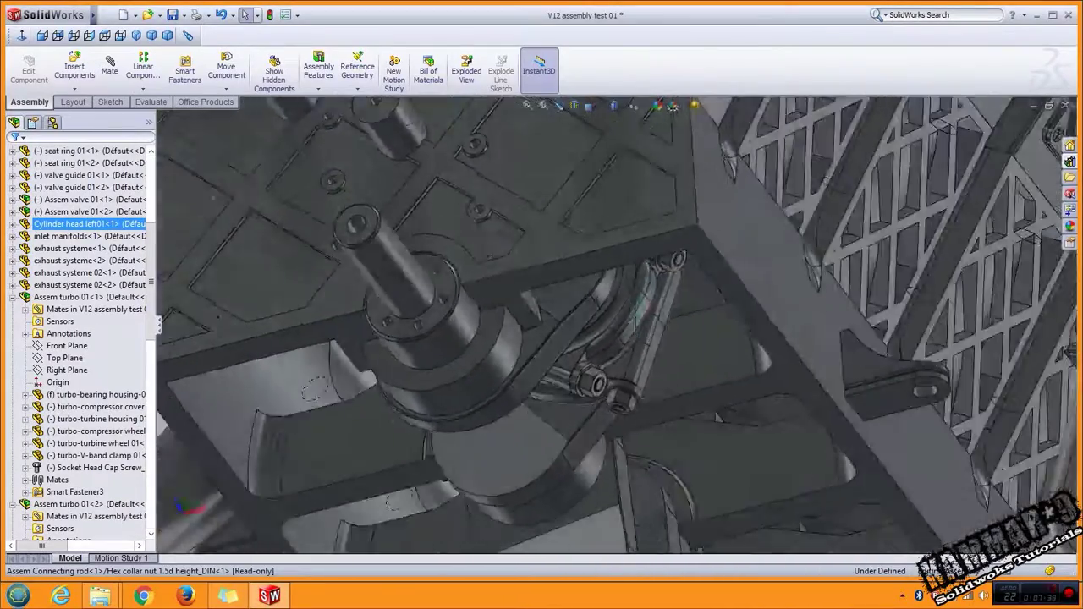
middle_drag(603, 377, 630, 372)
drag(630, 372, 535, 445)
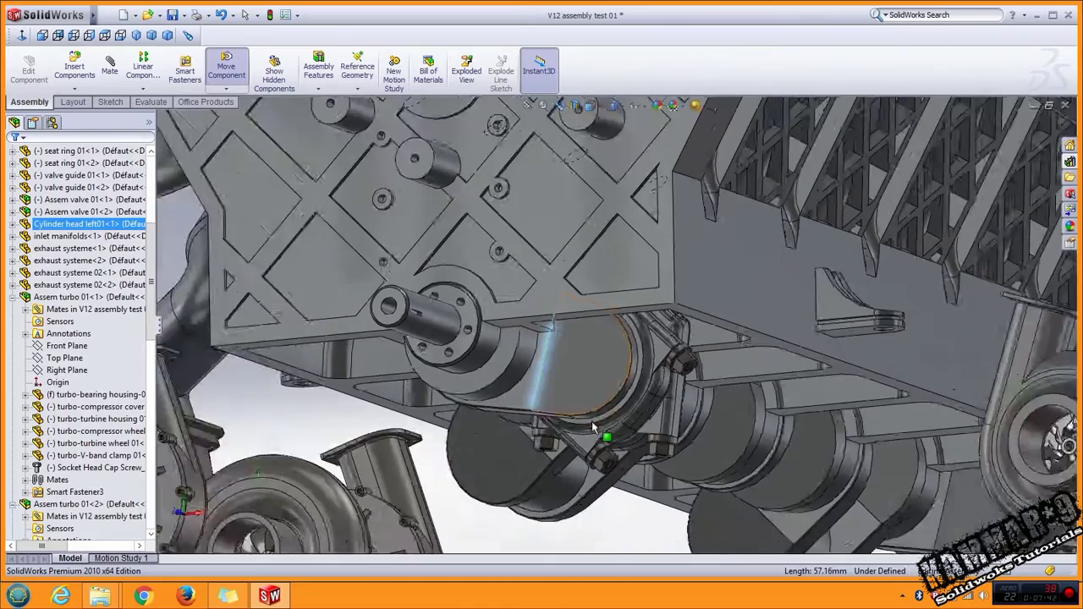
mouse_move(535, 446)
middle_down()
mouse_move(677, 368)
mouse_move(758, 205)
mouse_move(803, 324)
middle_up()
Step: Keep rotating the crankshaft from above to watch the connecting rods follow
middle_drag(708, 300, 663, 378)
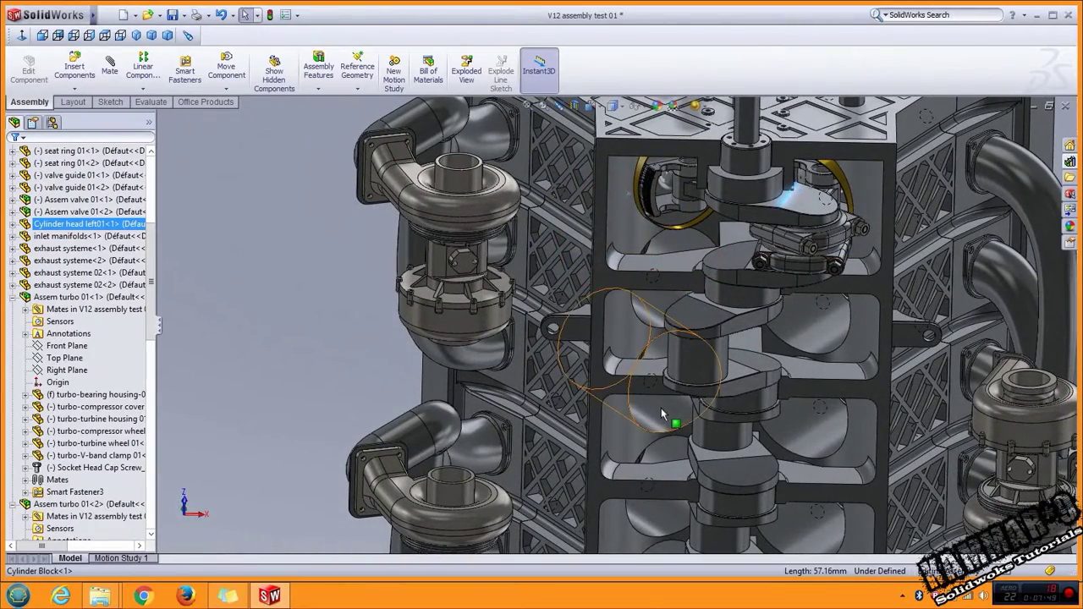
middle_drag(661, 408, 776, 275)
drag(775, 275, 677, 242)
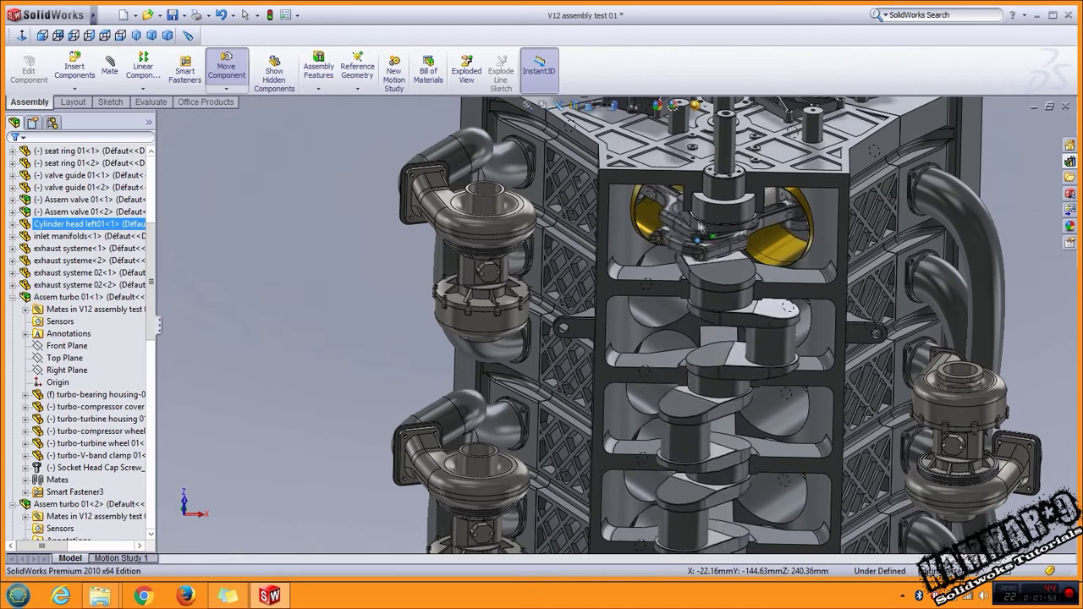
mouse_move(677, 243)
mouse_down()
mouse_move(673, 229)
mouse_move(788, 225)
mouse_up()
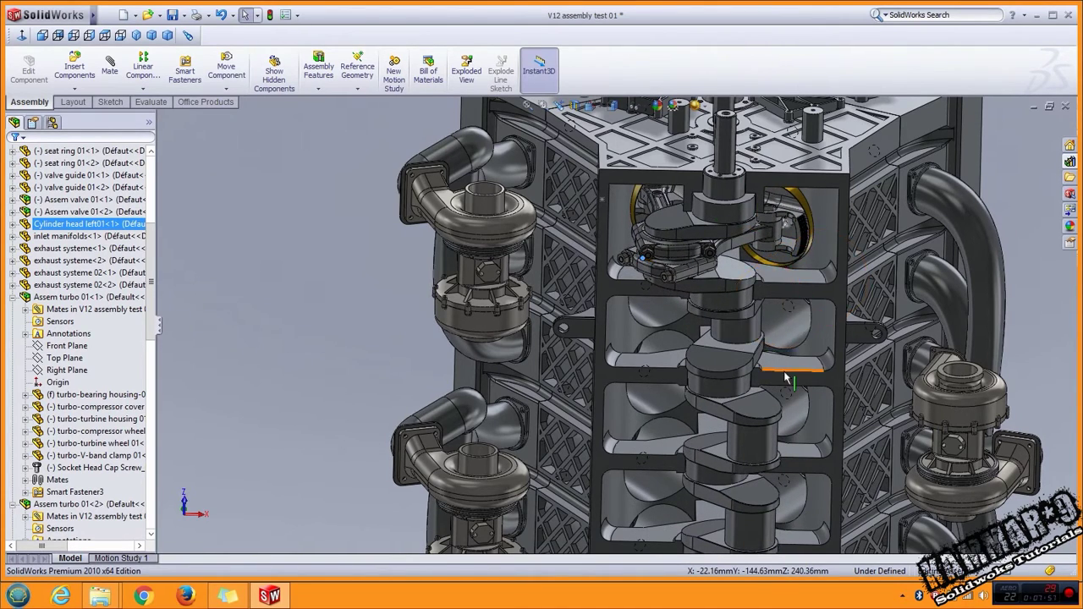
scroll(785, 378, down, 3)
drag(762, 279, 764, 287)
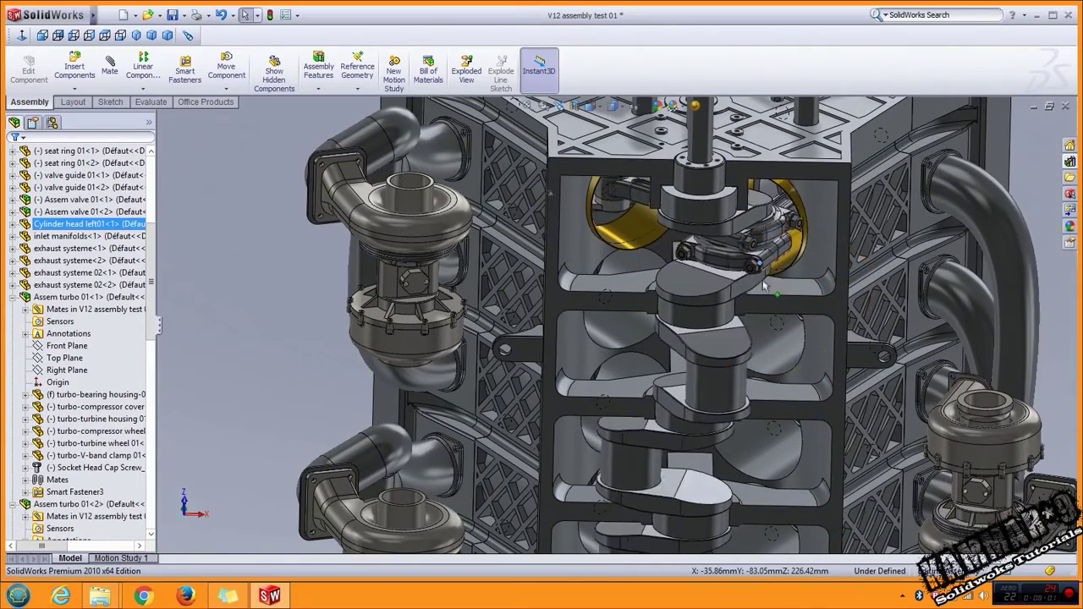
mouse_move(616, 314)
middle_down()
mouse_move(704, 372)
mouse_move(661, 358)
mouse_move(626, 271)
middle_up()
Step: Hide the cylinder head over one bank to expose its camshafts
click(622, 254)
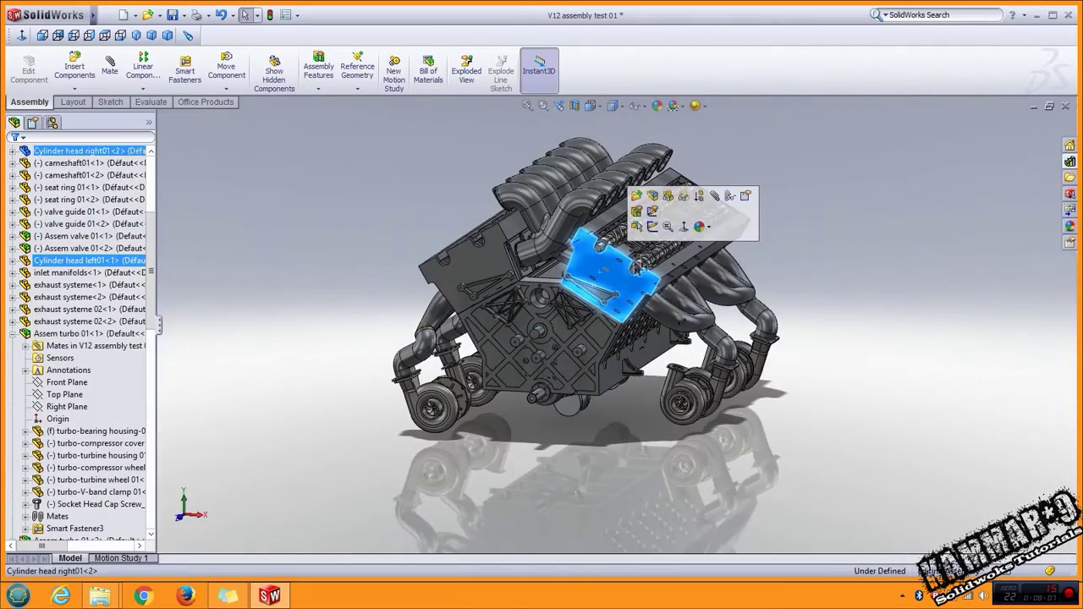
click(668, 195)
scroll(623, 285, down, 3)
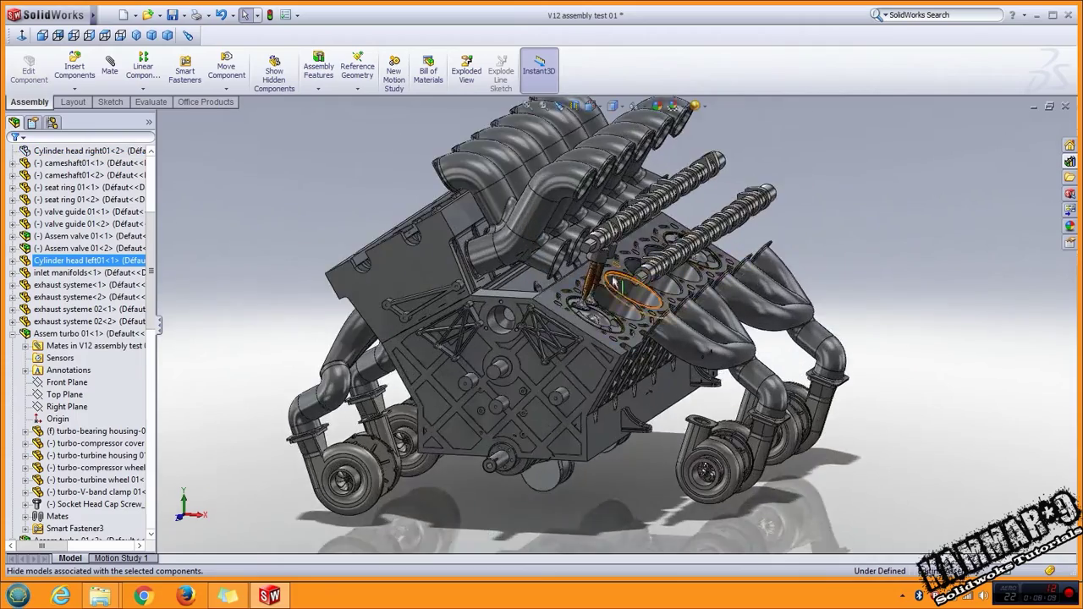
scroll(623, 286, down, 3)
scroll(609, 284, down, 3)
scroll(584, 279, down, 2)
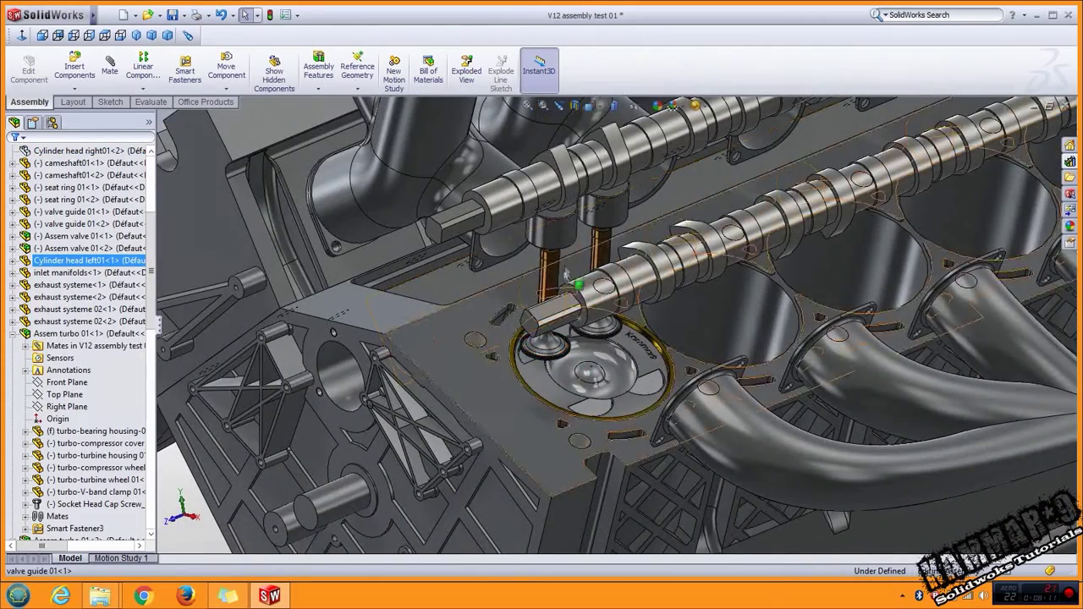
middle_drag(565, 272, 858, 200)
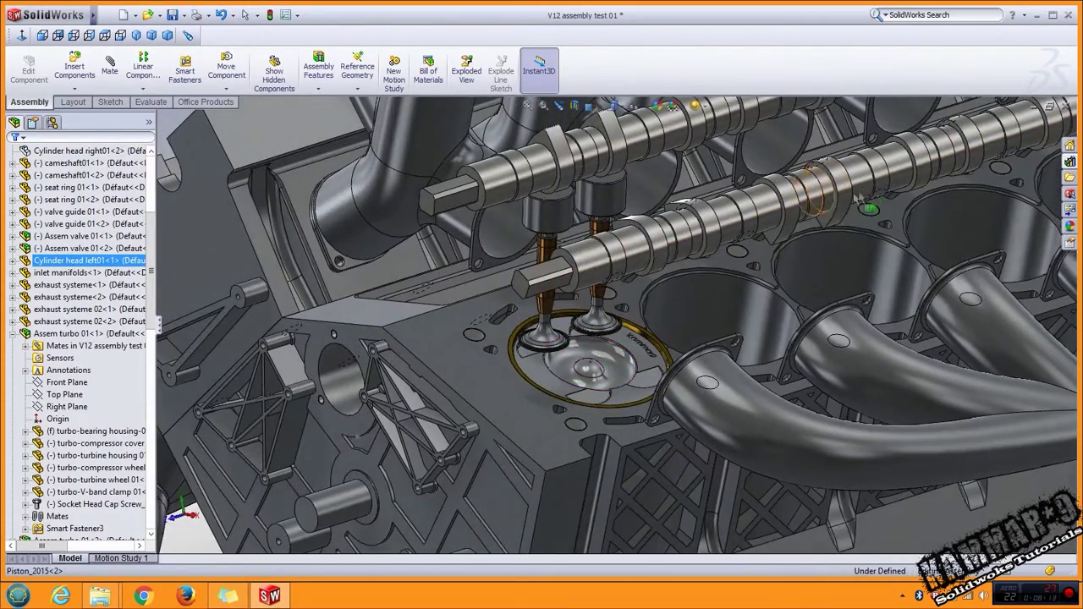
Step: Drag the camshaft above the valves so its lobes rotate in place
click(774, 209)
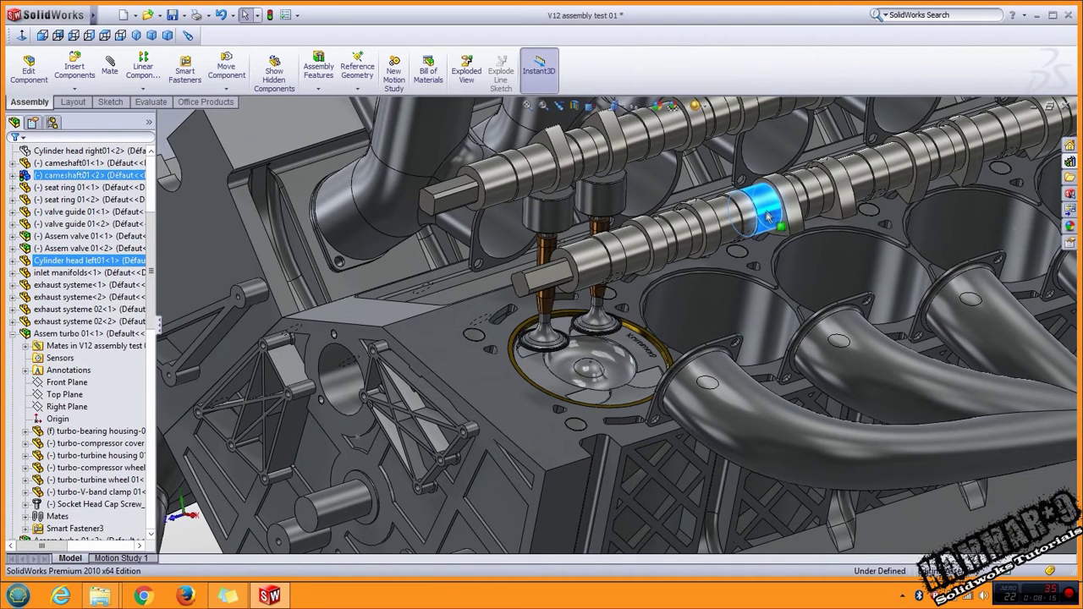
click(619, 154)
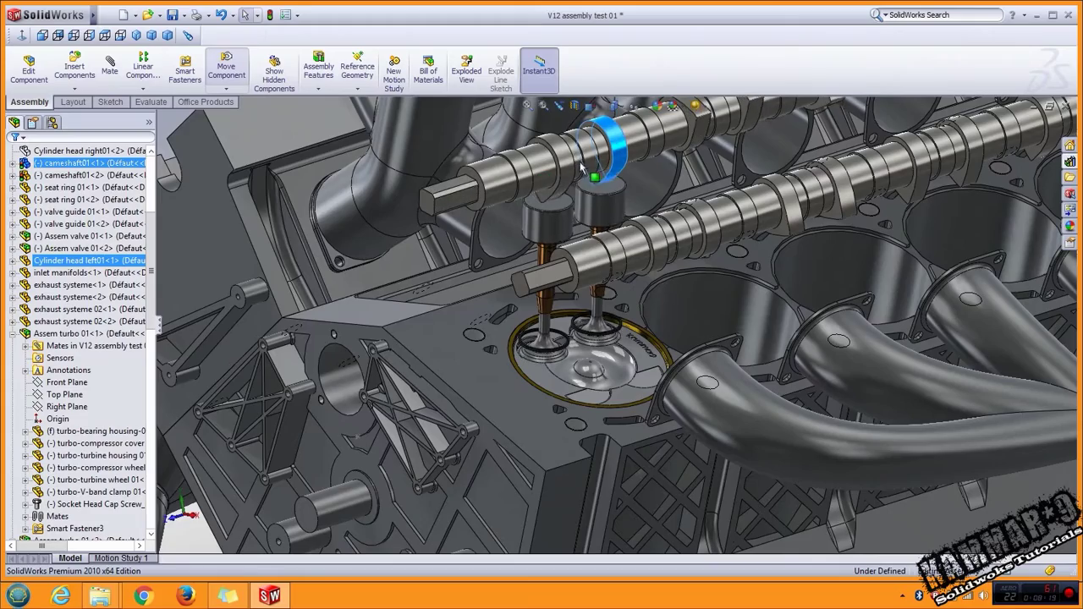
mouse_move(549, 216)
middle_down()
mouse_move(578, 201)
mouse_move(622, 292)
middle_up()
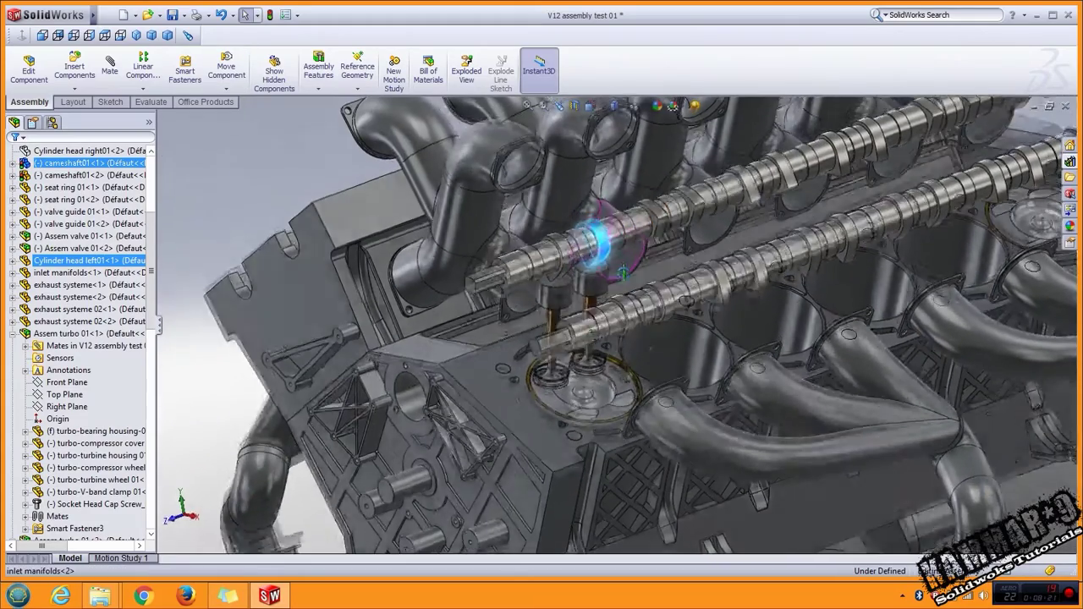
scroll(621, 291, down, 2)
scroll(592, 296, down, 3)
scroll(550, 300, down, 3)
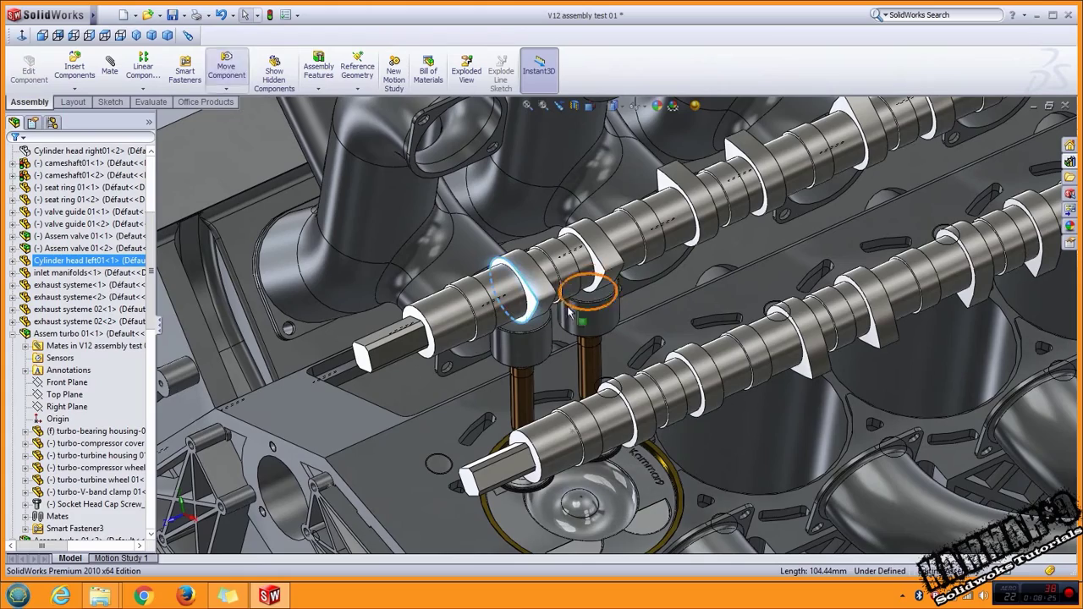
middle_drag(583, 309, 554, 332)
scroll(553, 330, up, 2)
scroll(592, 313, up, 2)
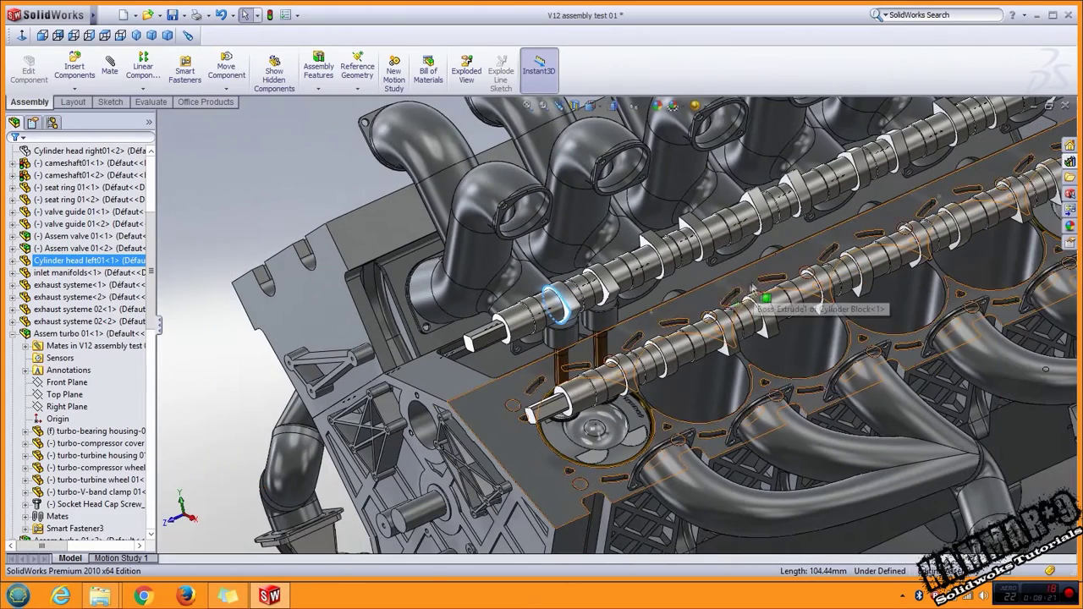
ctrl+click(602, 301)
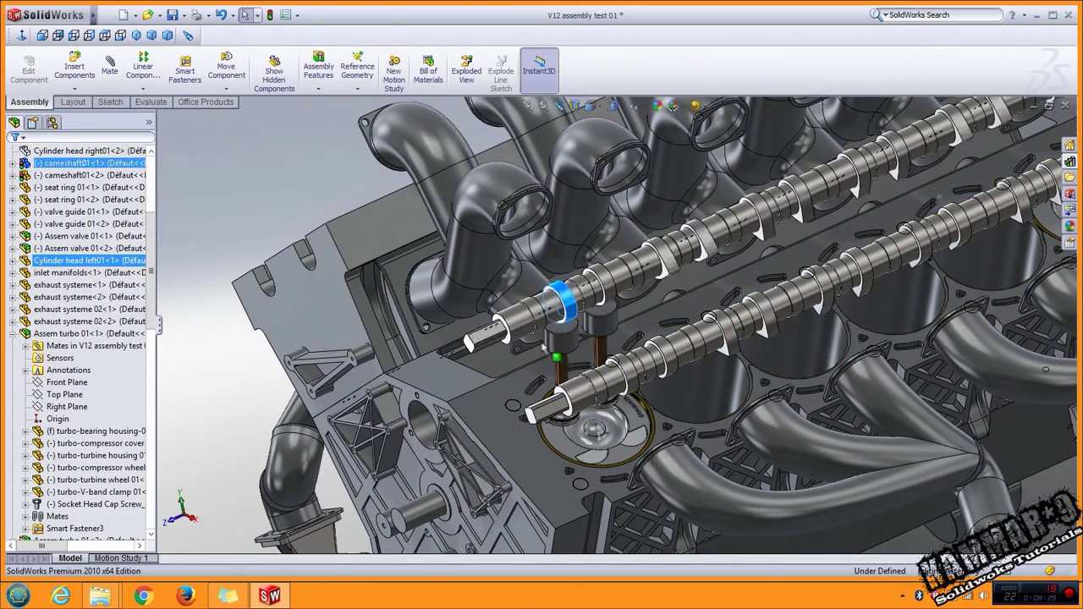
drag(577, 294, 560, 355)
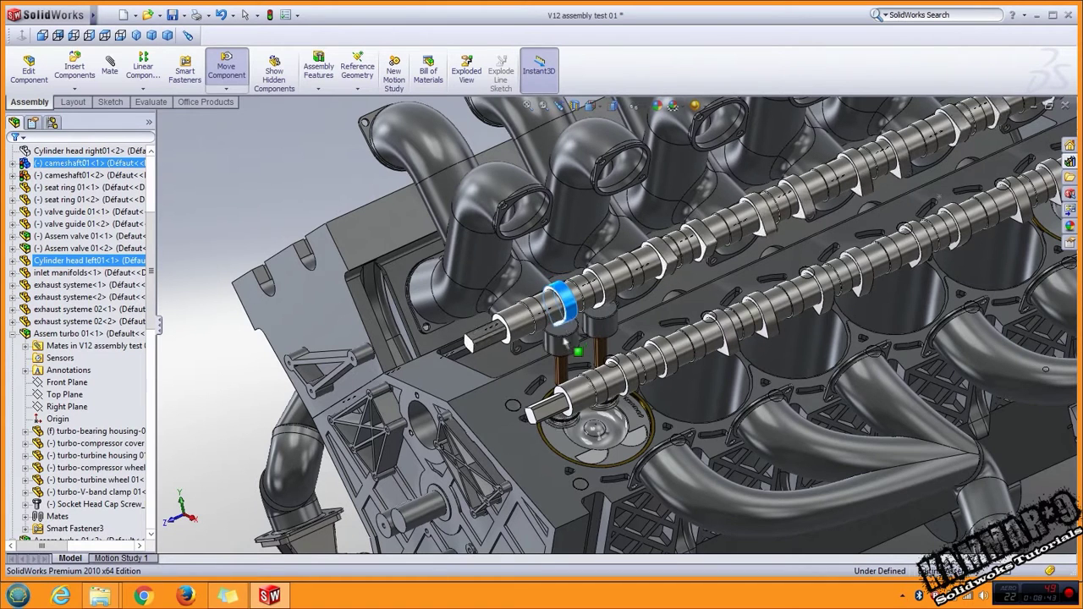
drag(580, 315, 543, 294)
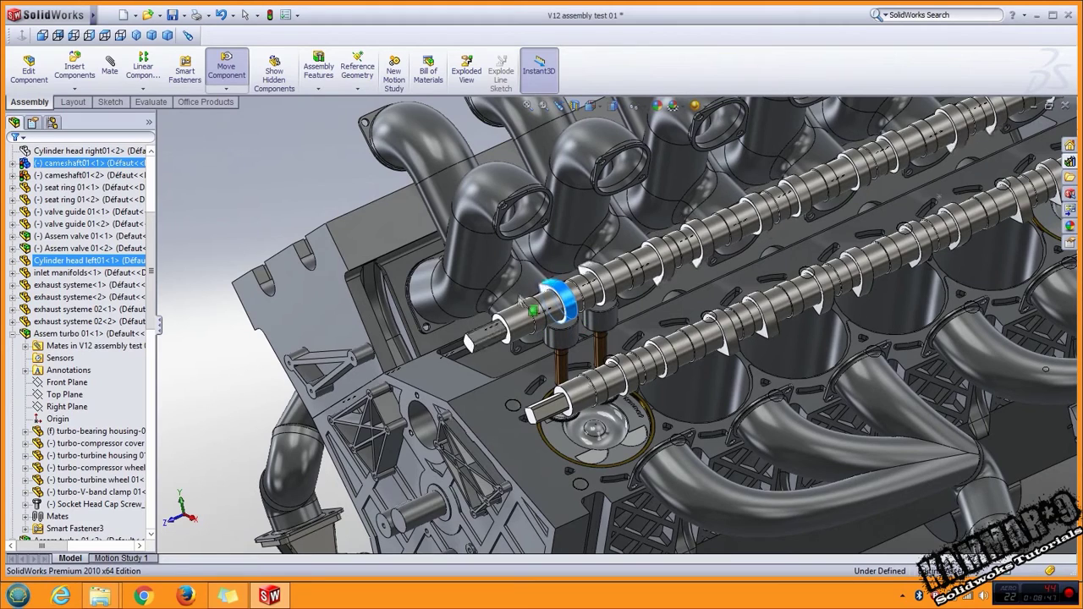
drag(572, 321, 552, 339)
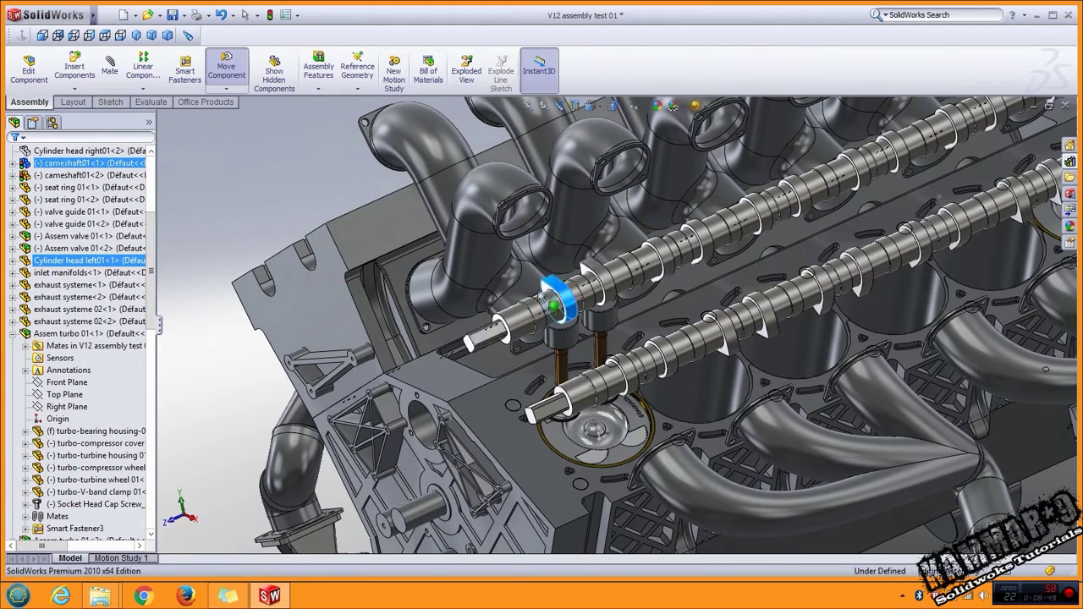
Step: Exit Move Component and orbit to view the whole engine with exposed camshafts
key(Escape)
scroll(566, 317, down, 5)
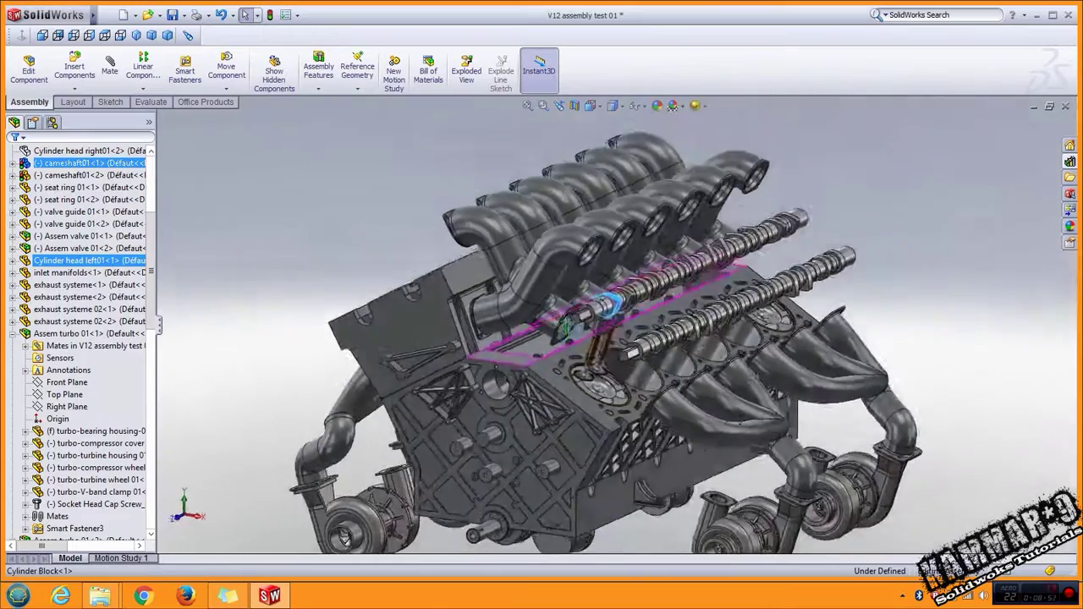
middle_drag(558, 326, 647, 452)
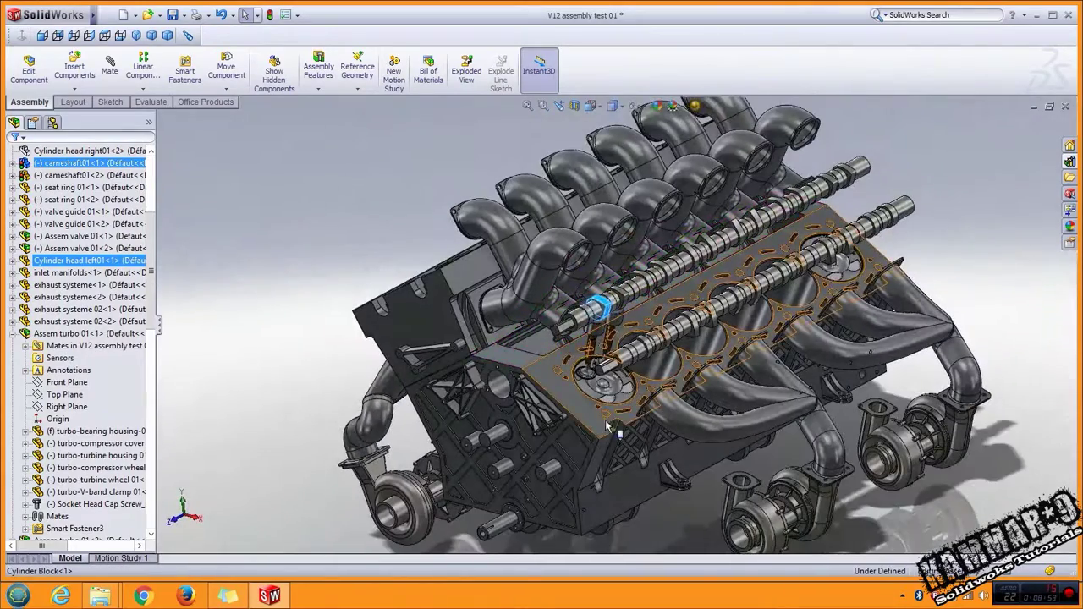
scroll(648, 457, down, 2)
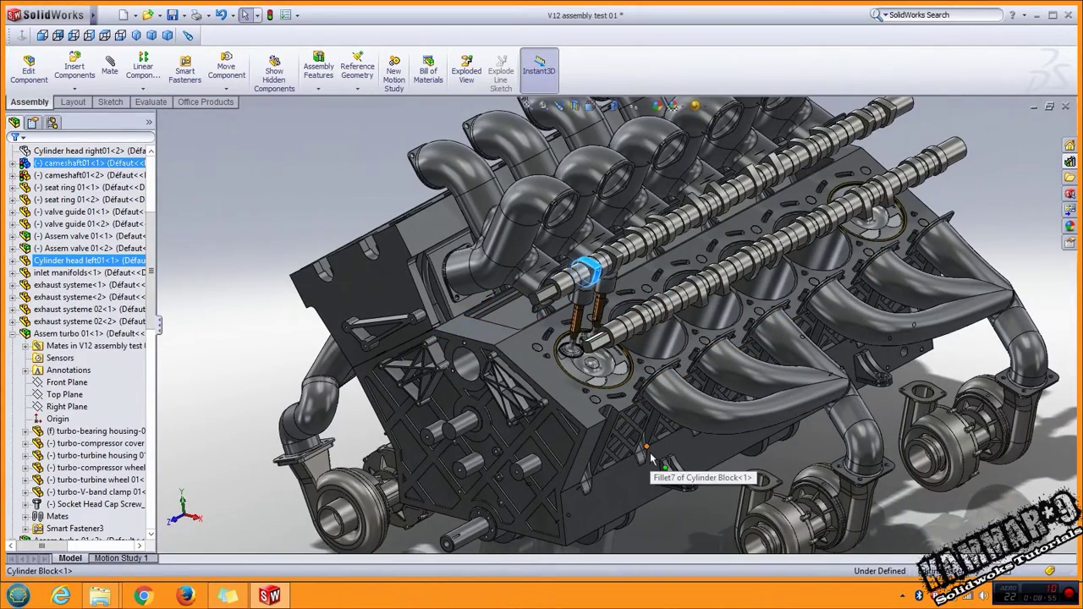